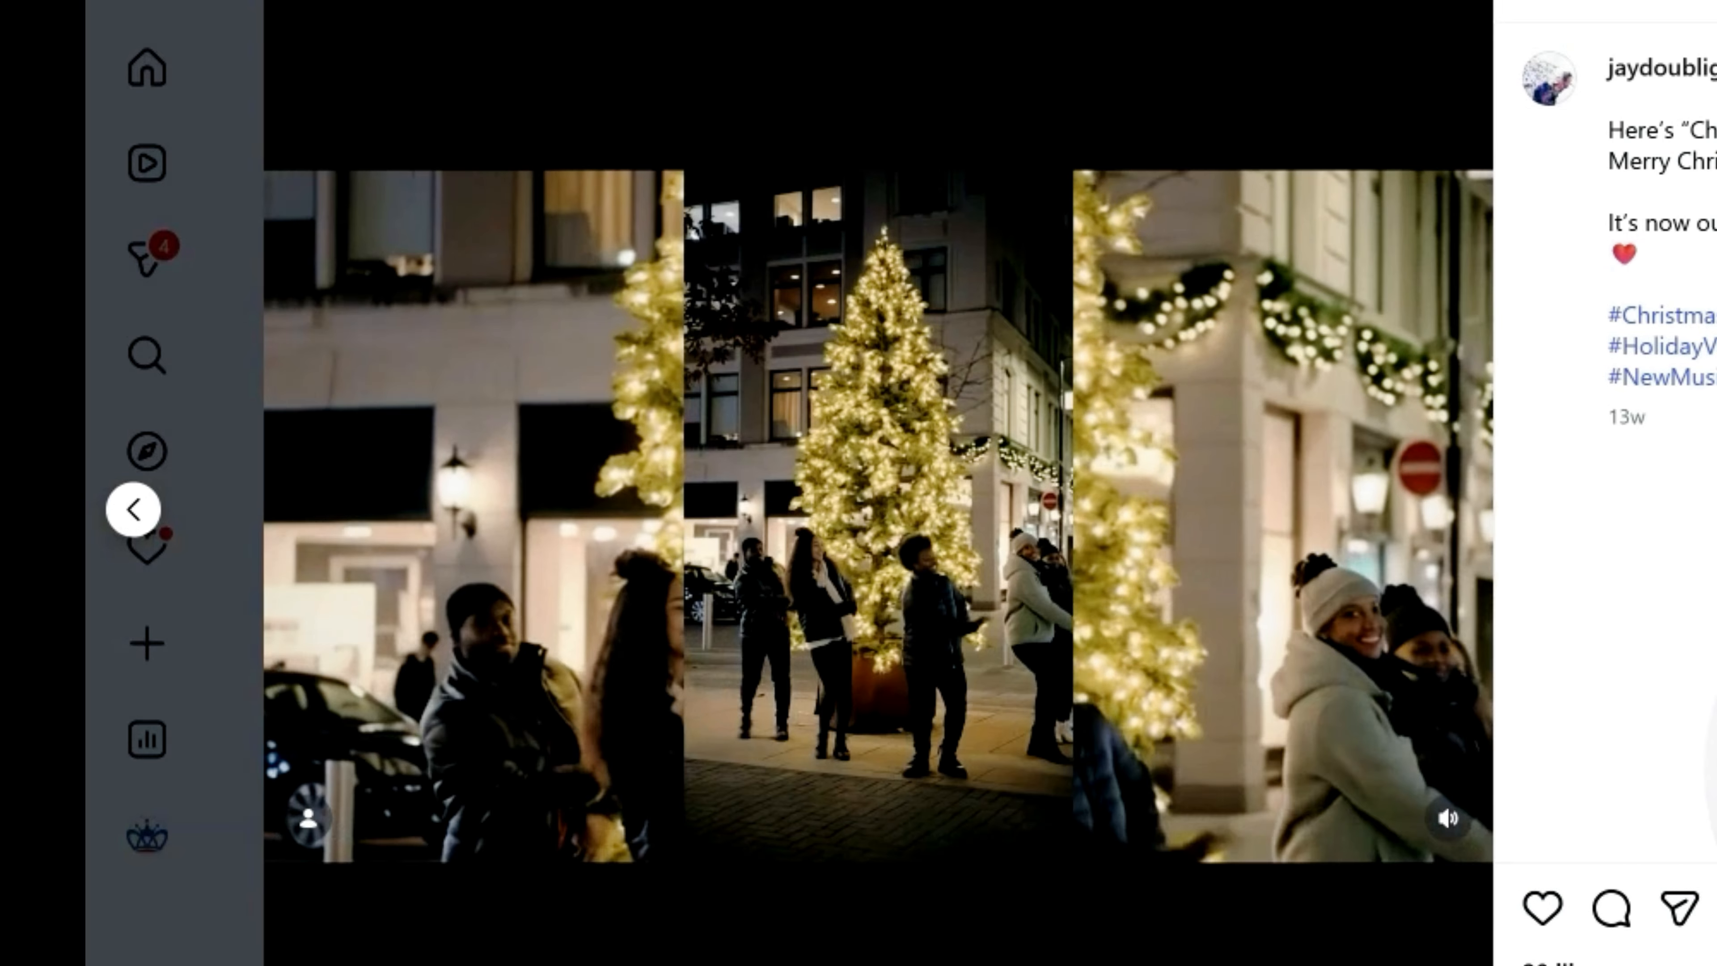
Watch several Christmas music reels from the Instagram profile's post grid
left_click(1602, 122)
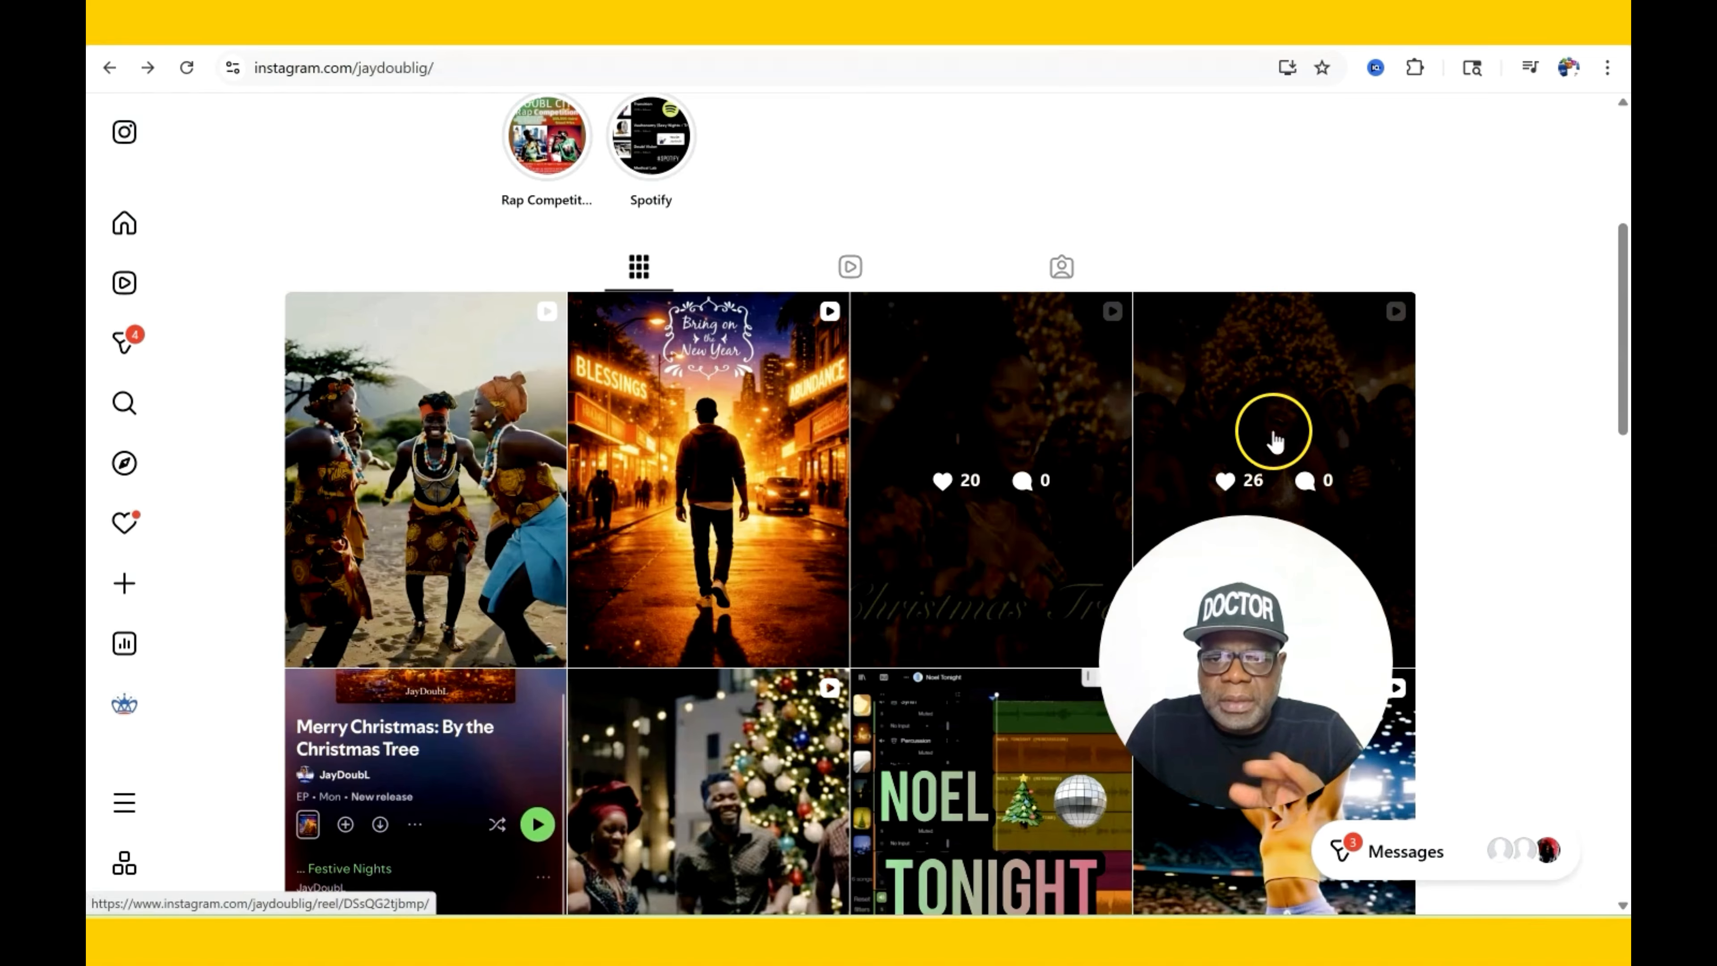
left_click(1274, 437)
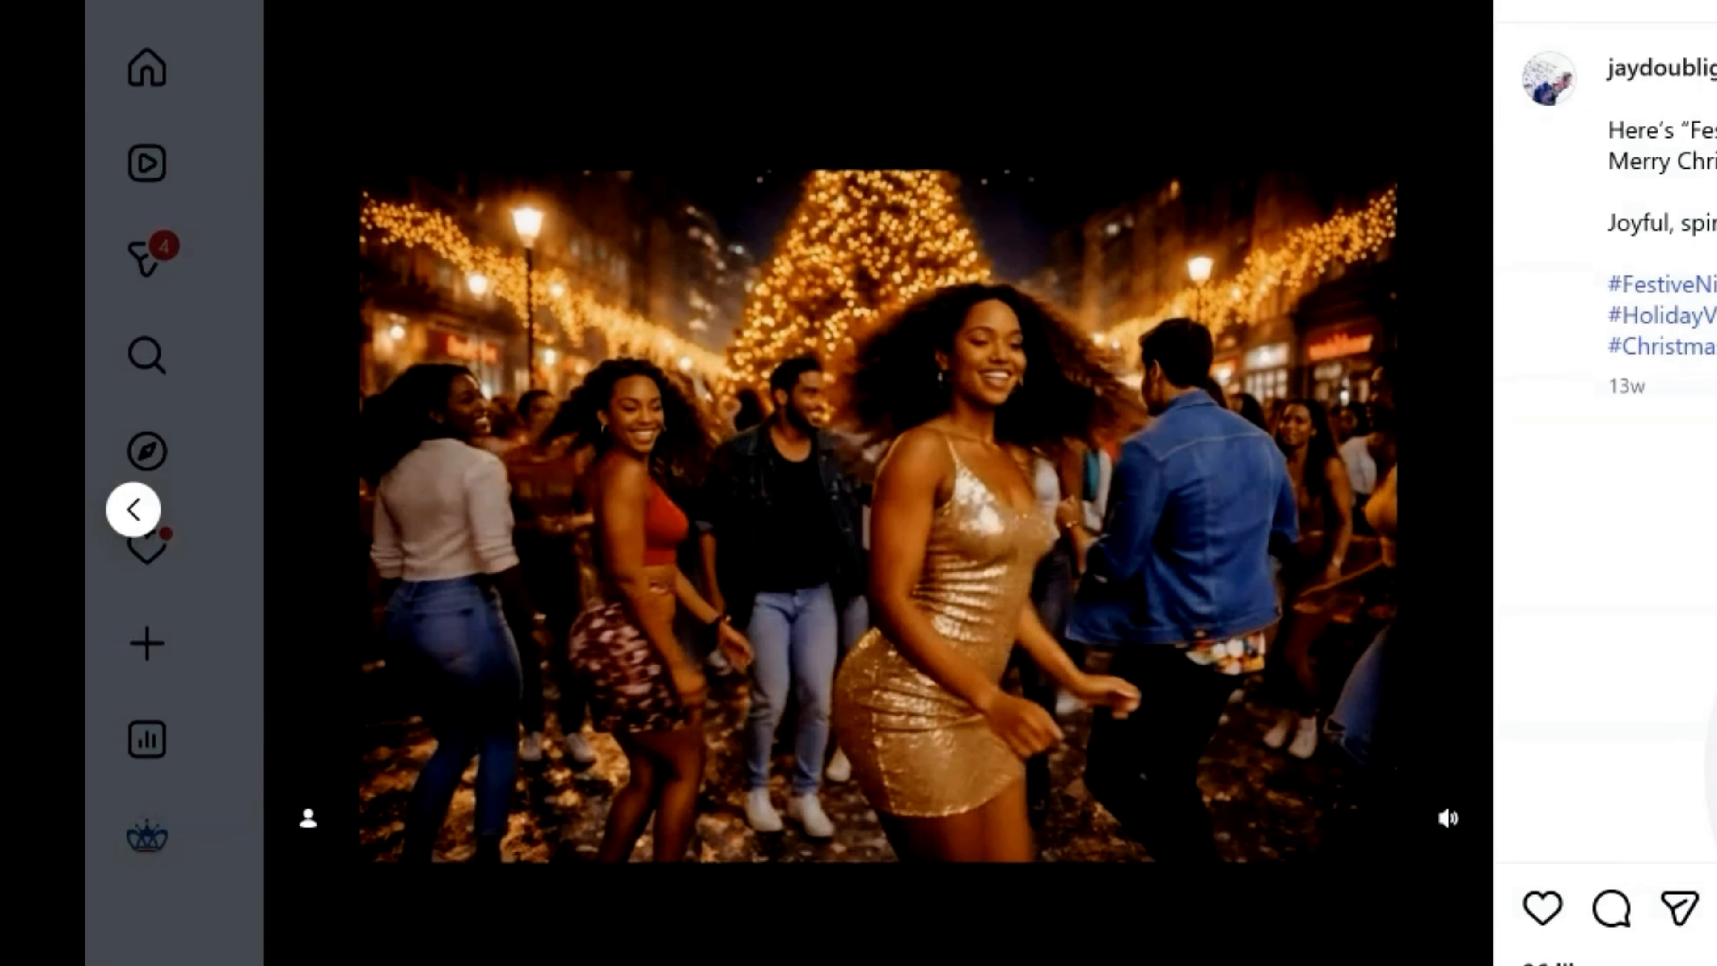
key("Escape")
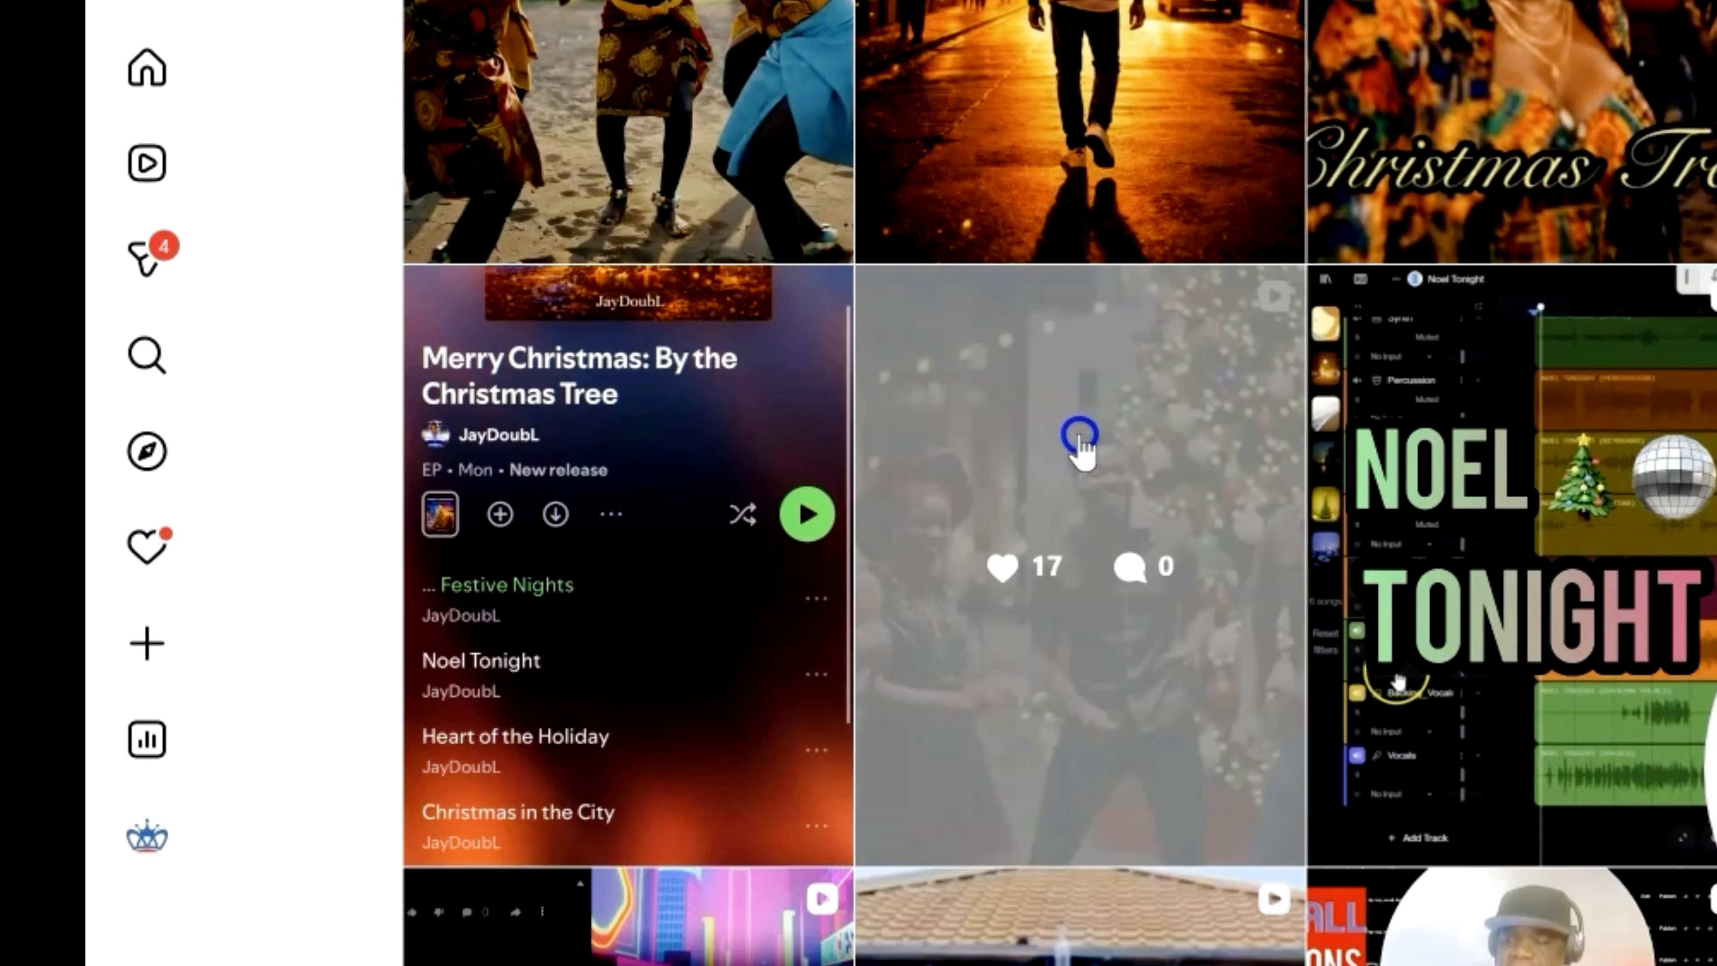
left_click(1081, 441)
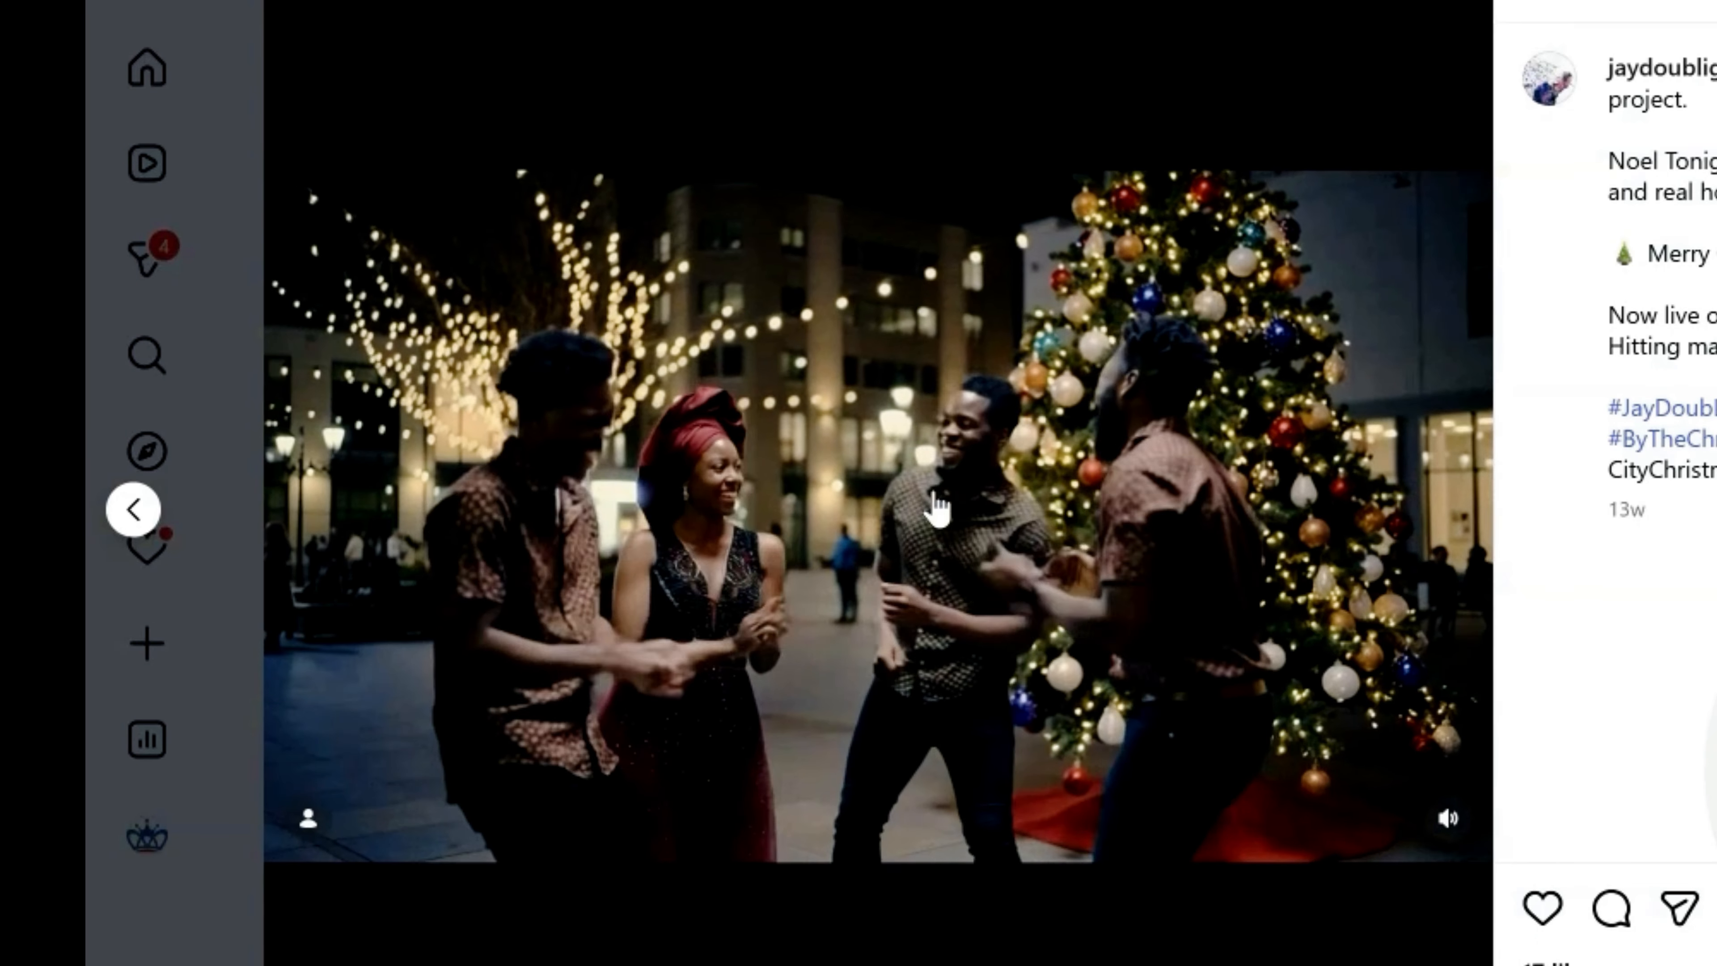
left_click(935, 494)
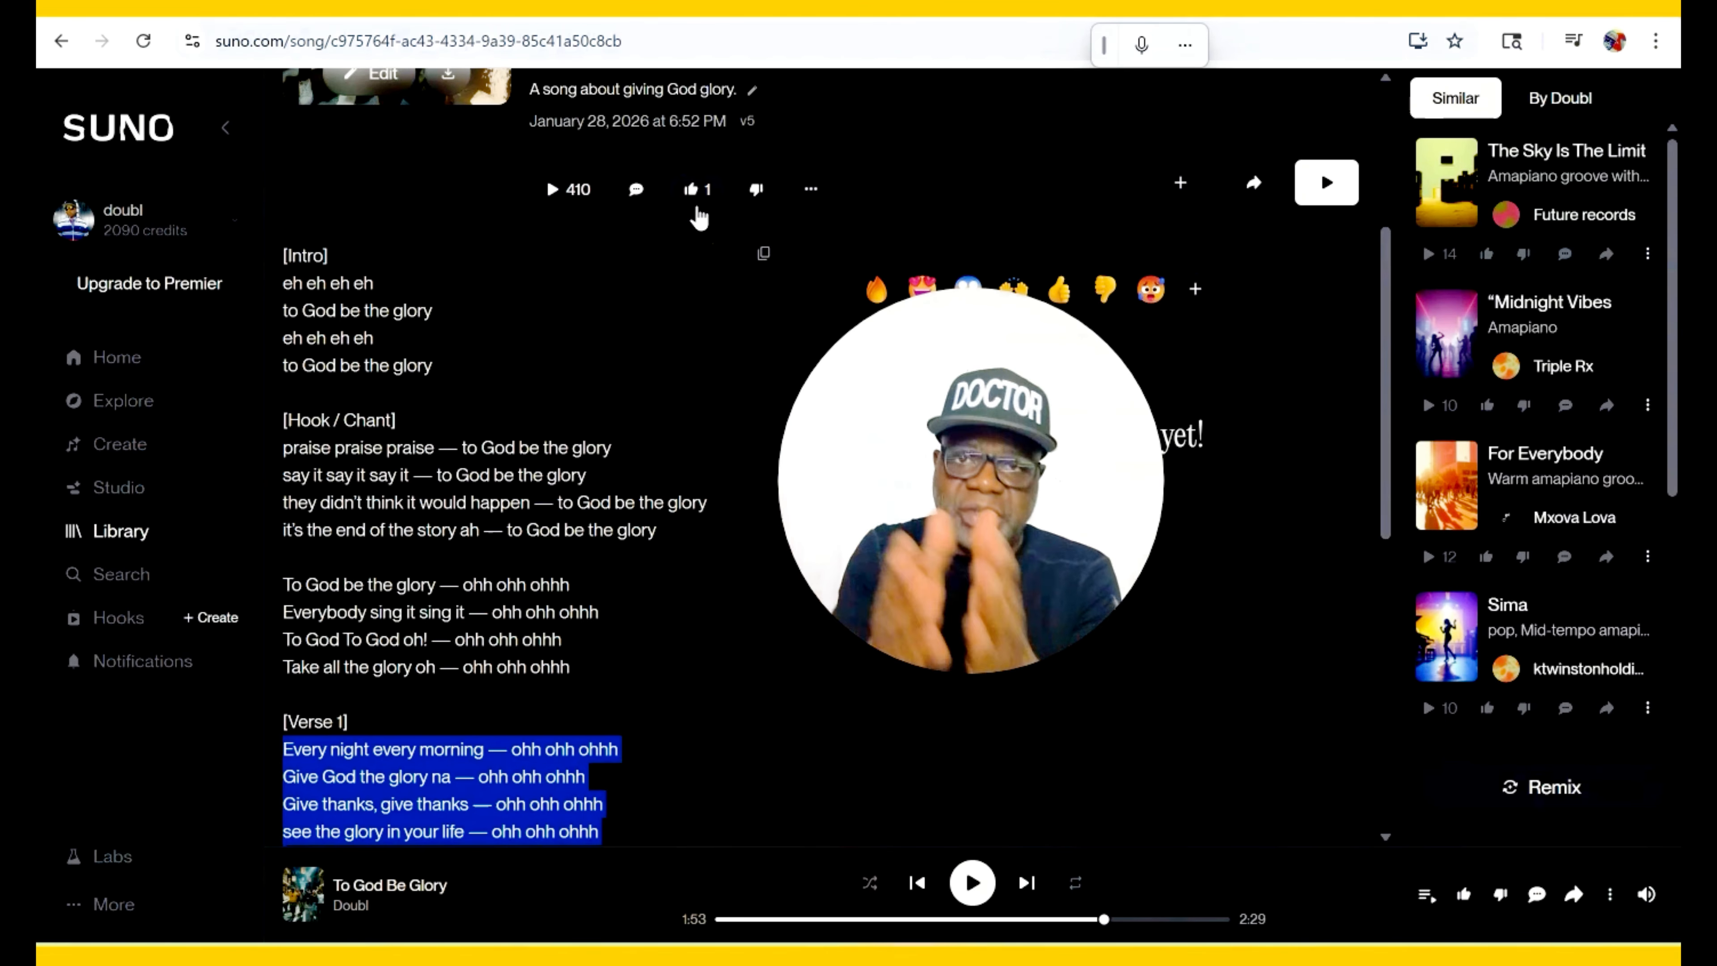
On Suno's home page, describe a fun, happy Christmas song with a lot of bells and Santa references, and swap it for a random prompt
left_click_drag(1386, 281, 1335, 287)
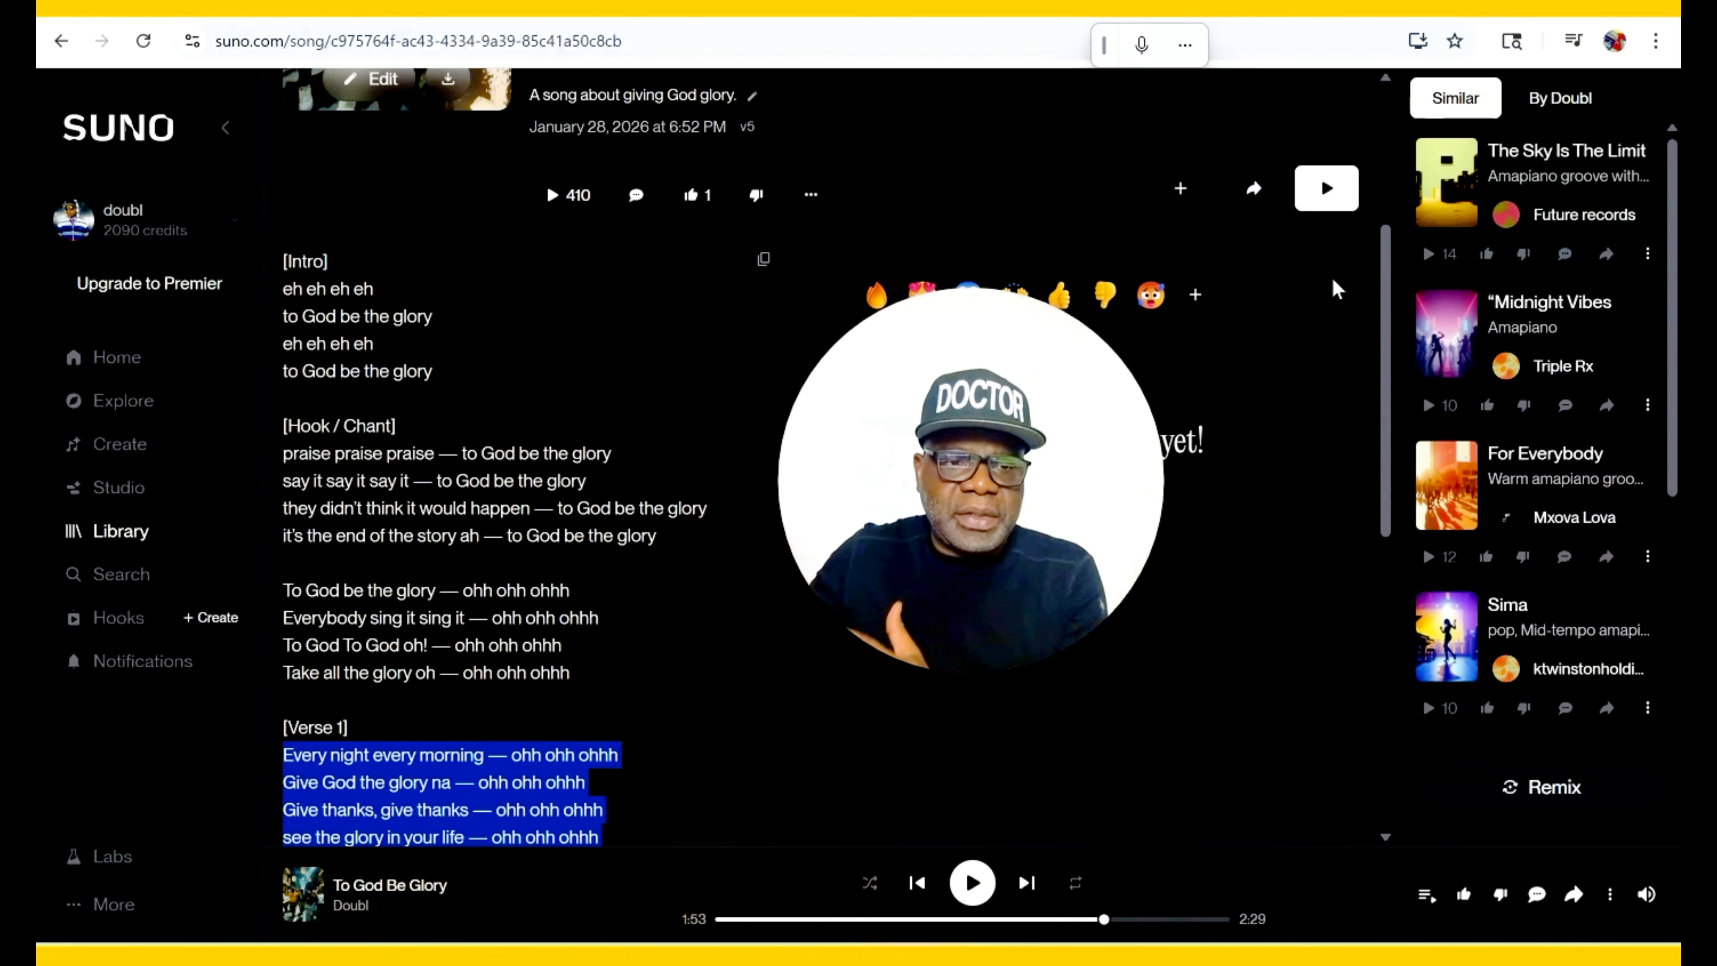
left_click(1079, 67)
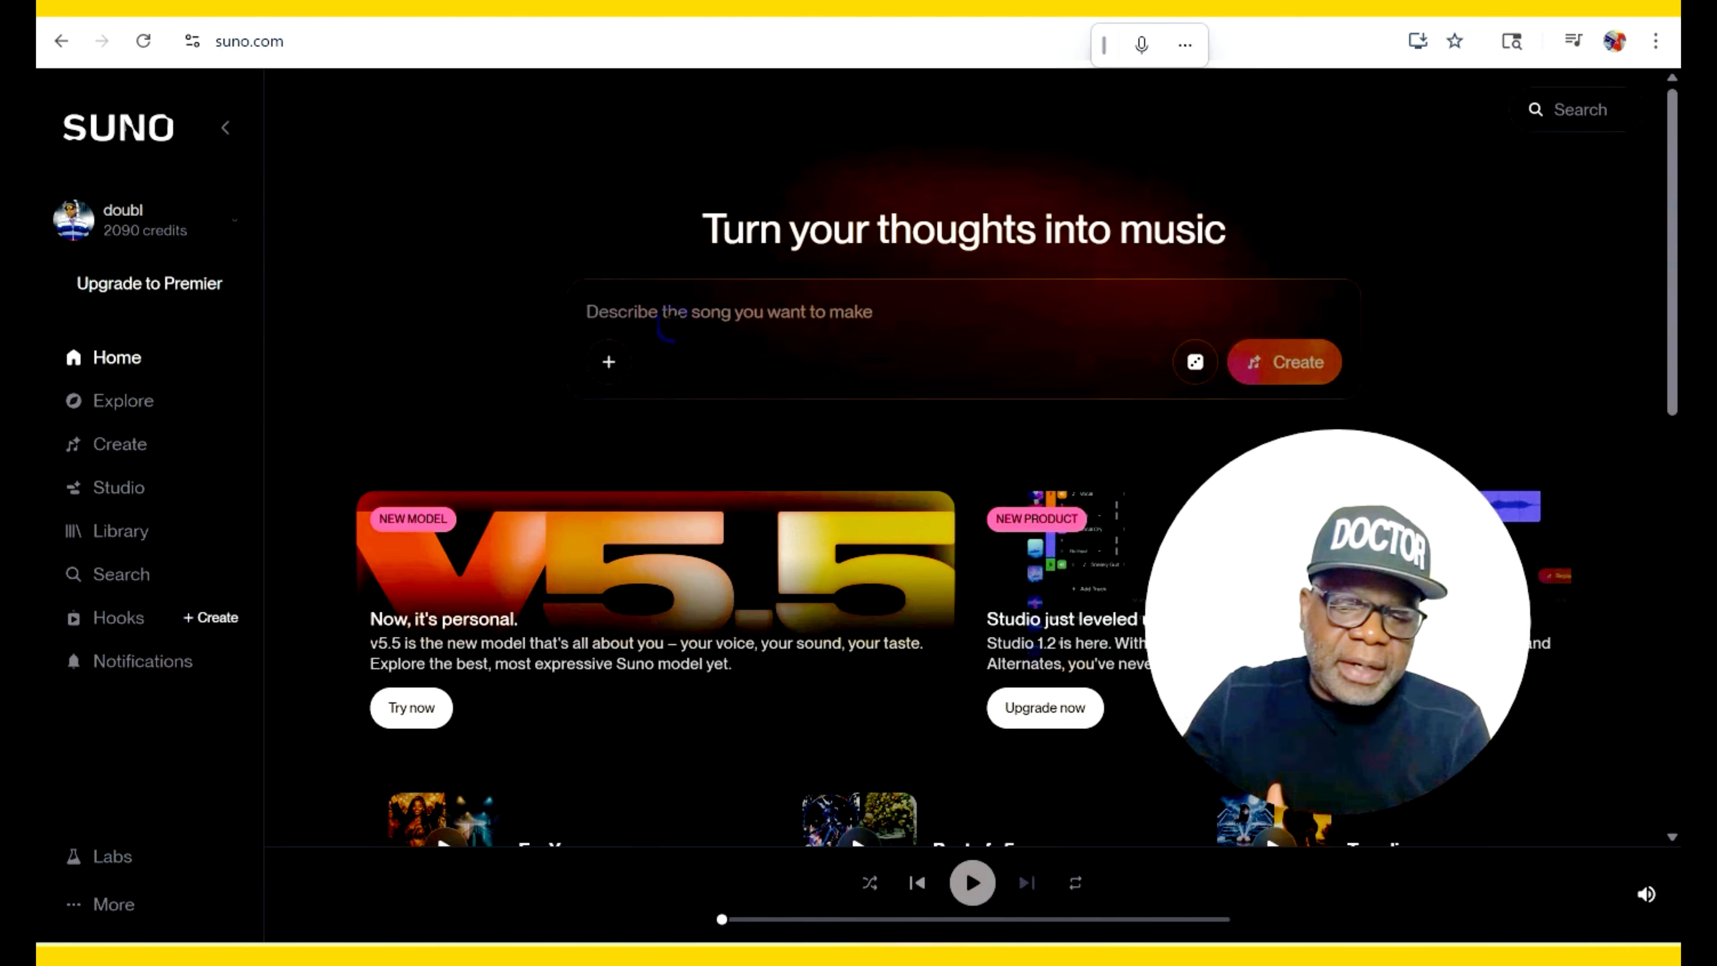
left_click(672, 320)
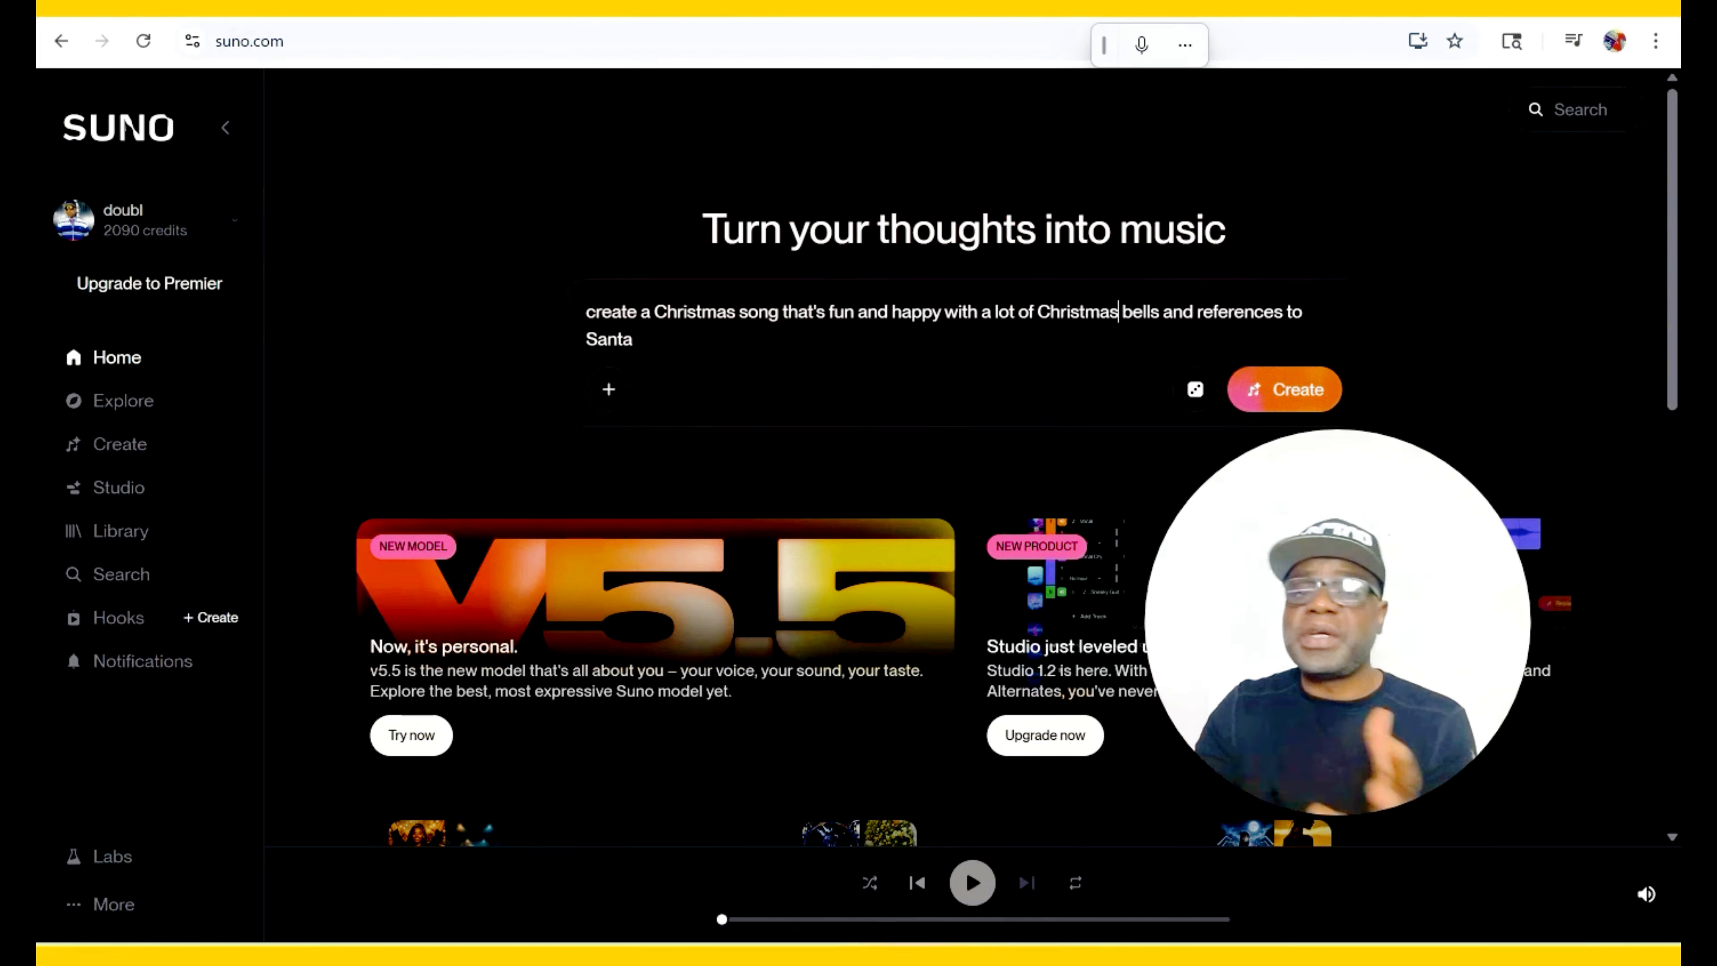
key("Return")
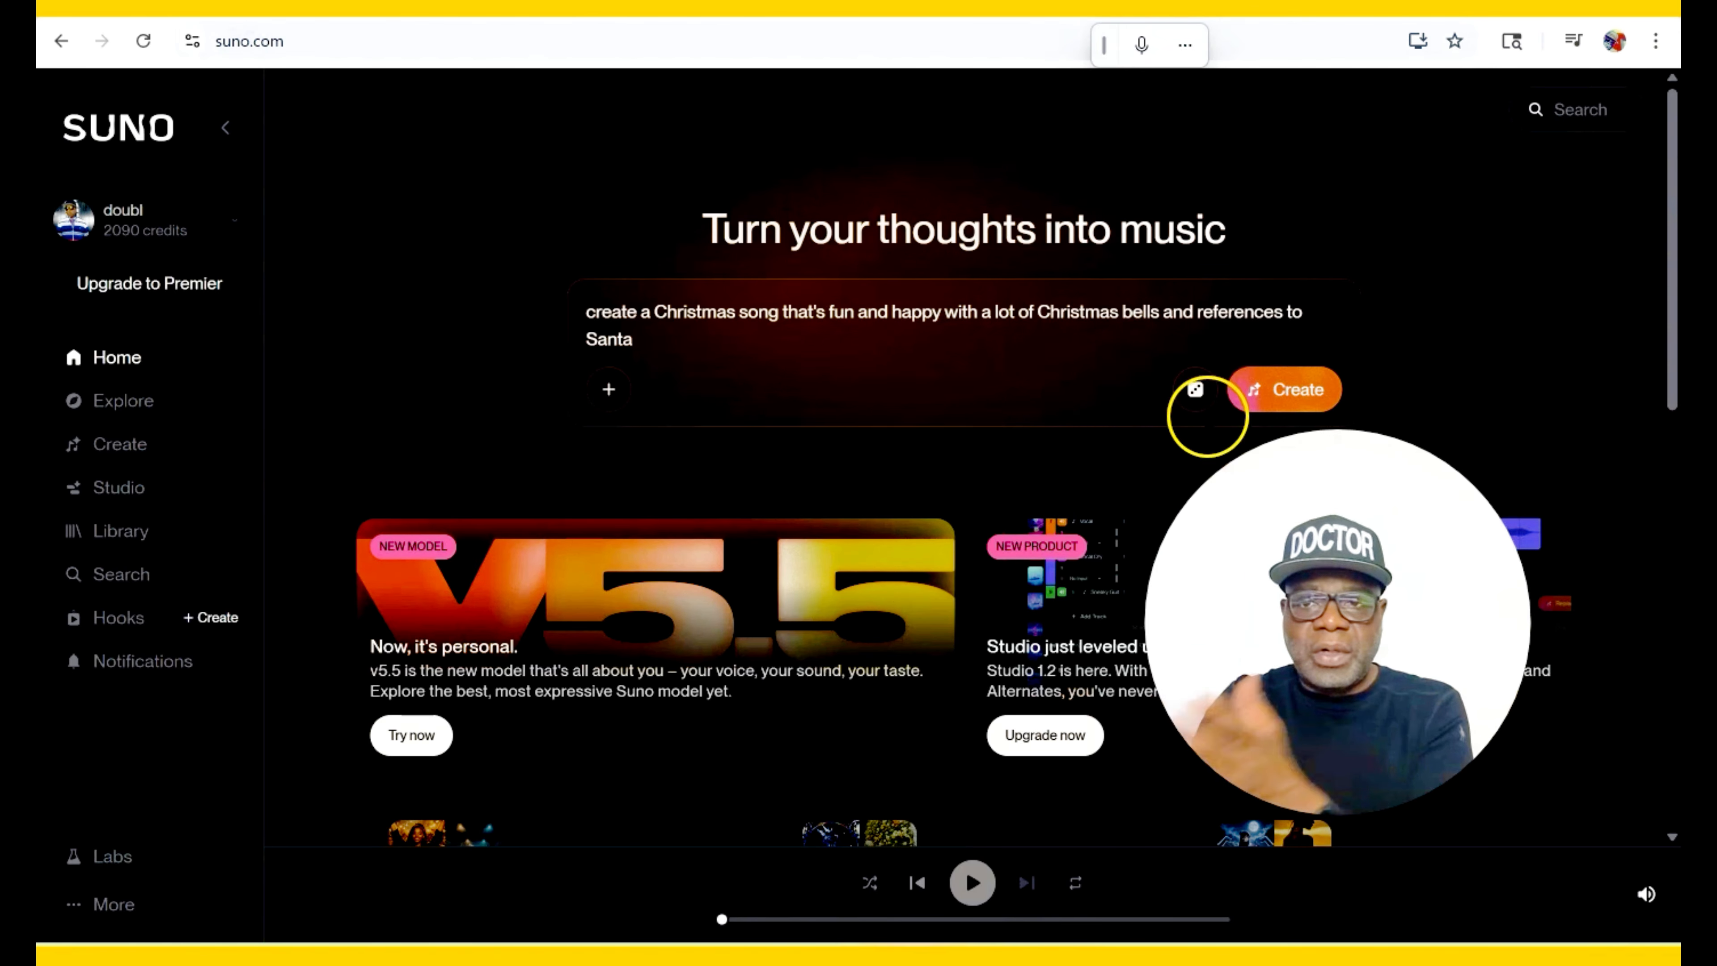
left_click(1201, 399)
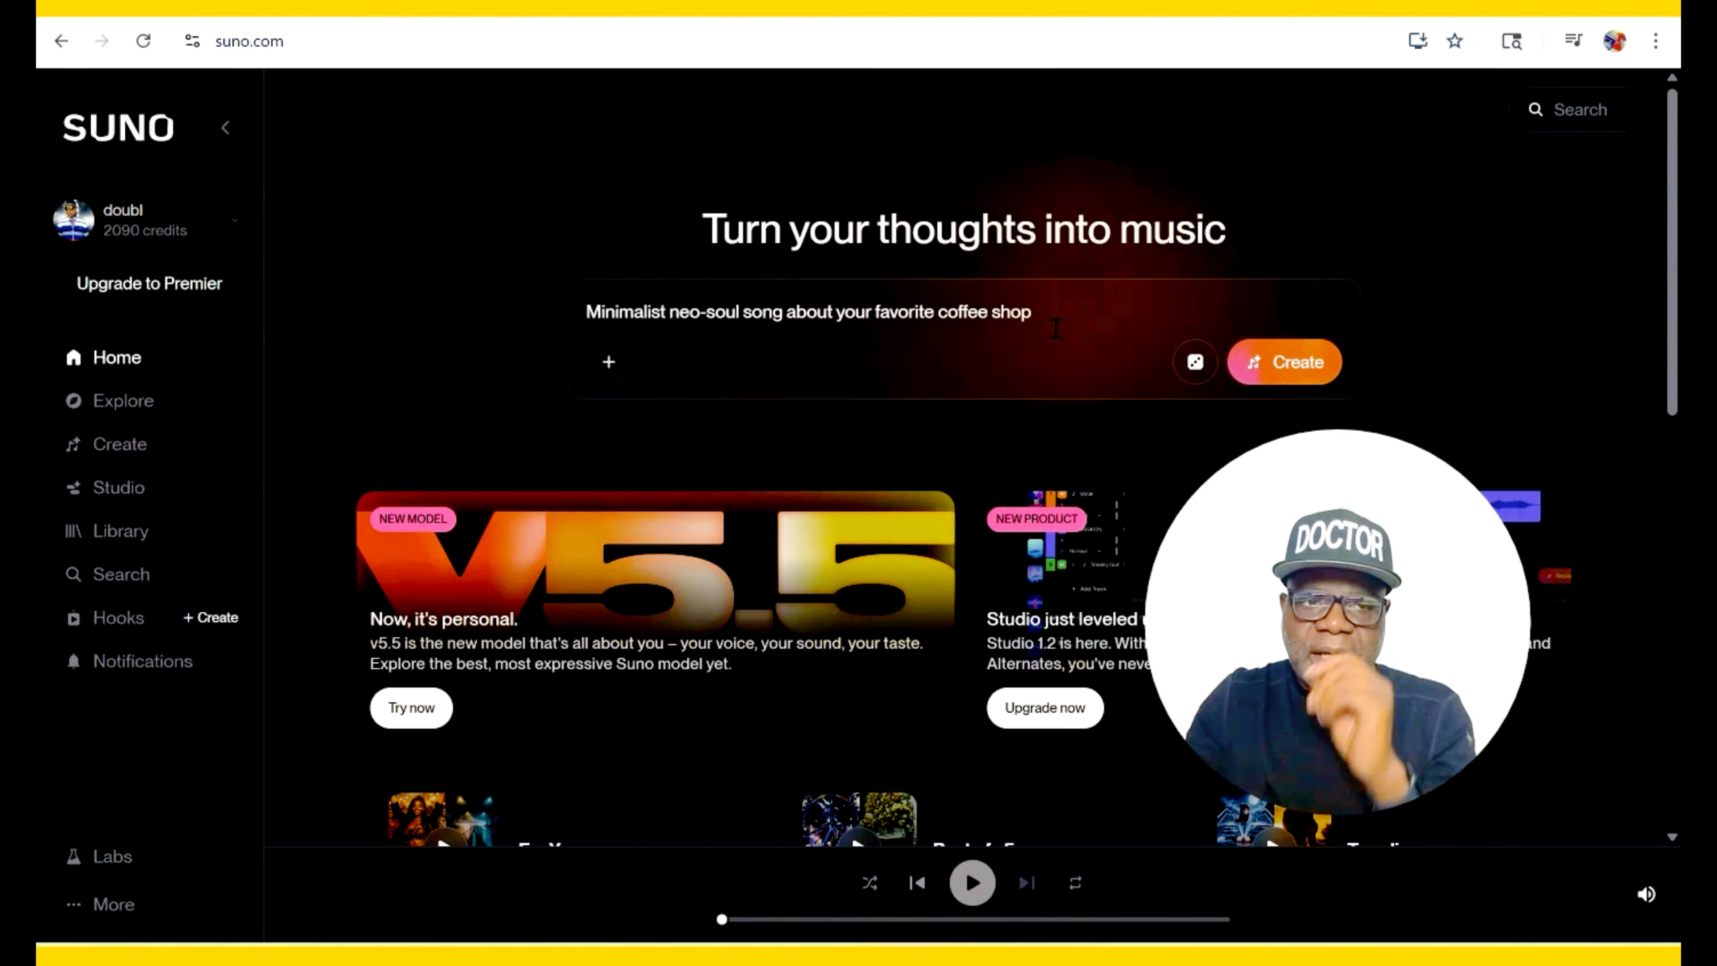
Open the song creation page in Advanced mode and examine the lyrics, styles and expanded More Options settings
left_click(120, 445)
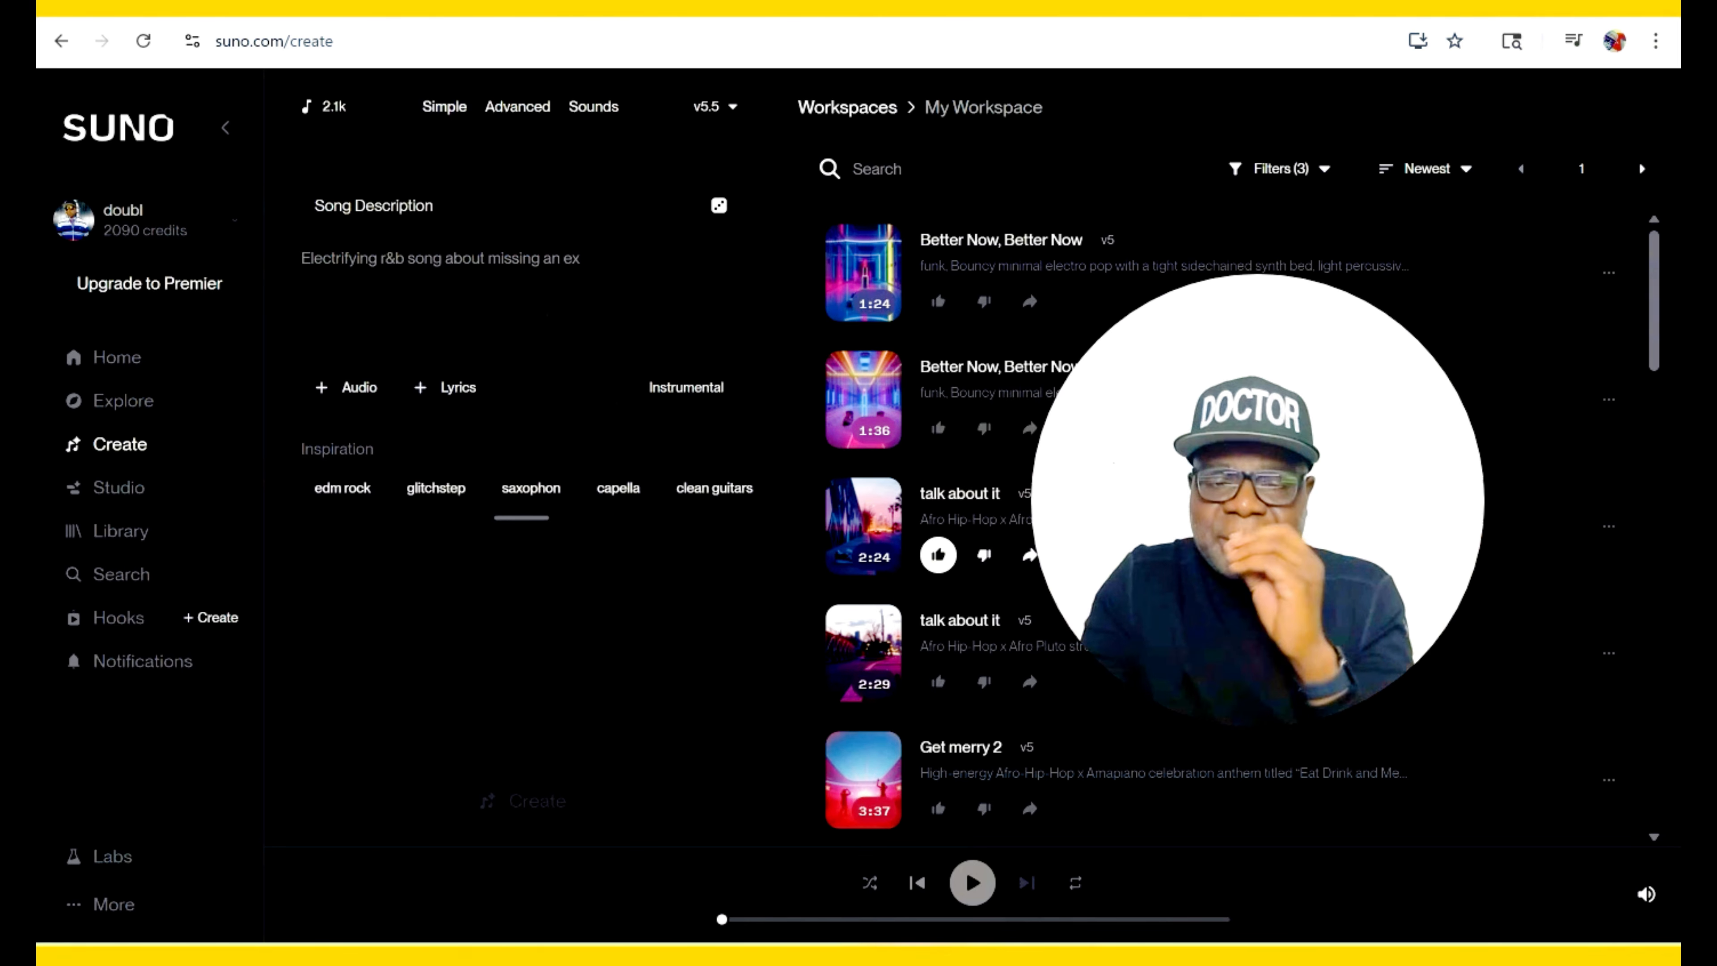
left_click(533, 122)
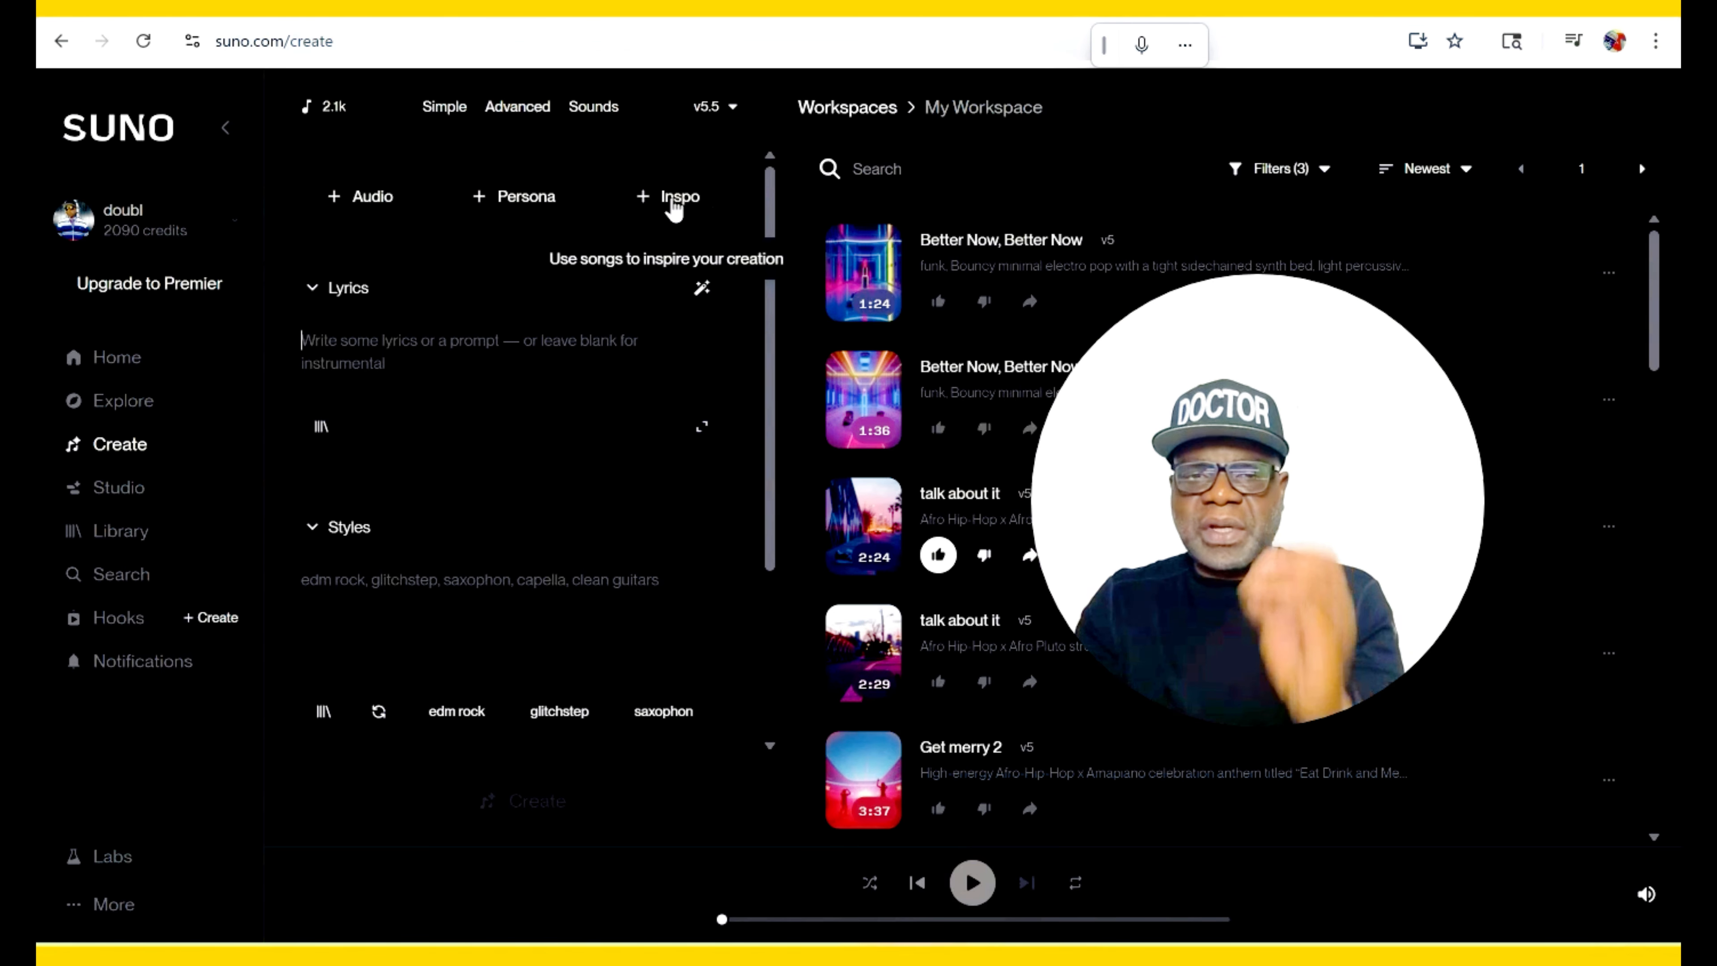
left_click(522, 336)
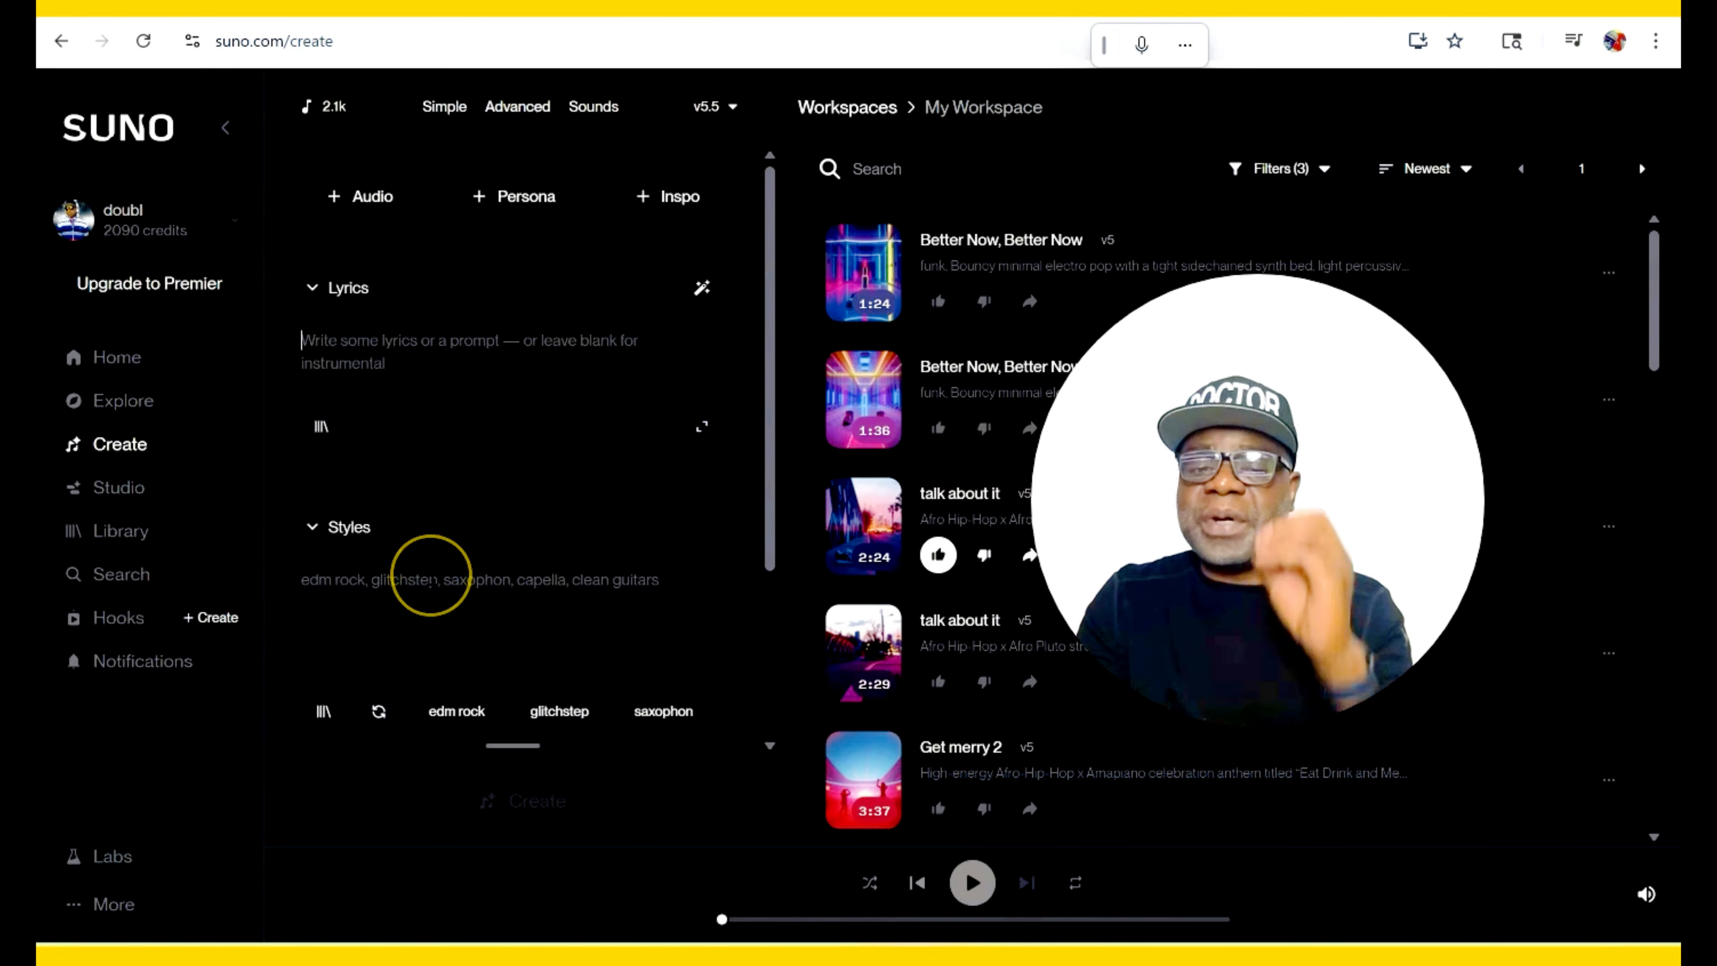
scroll(436, 580, "down", 3)
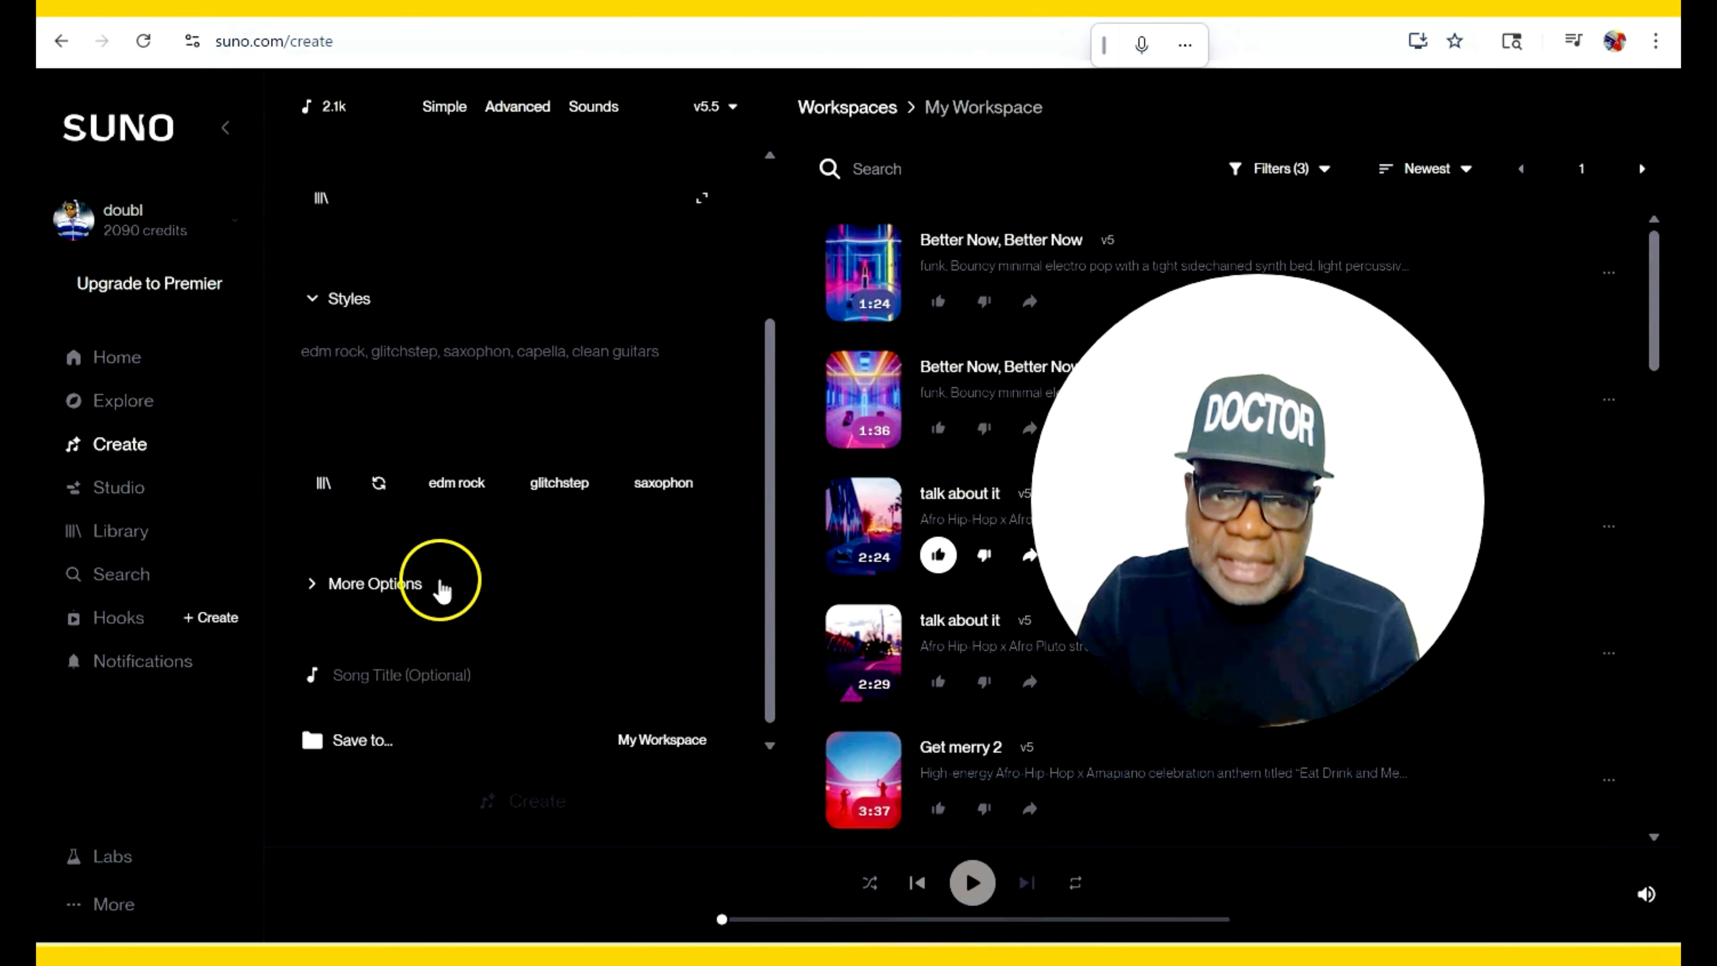
left_click(326, 584)
scroll(471, 614, "down", 3)
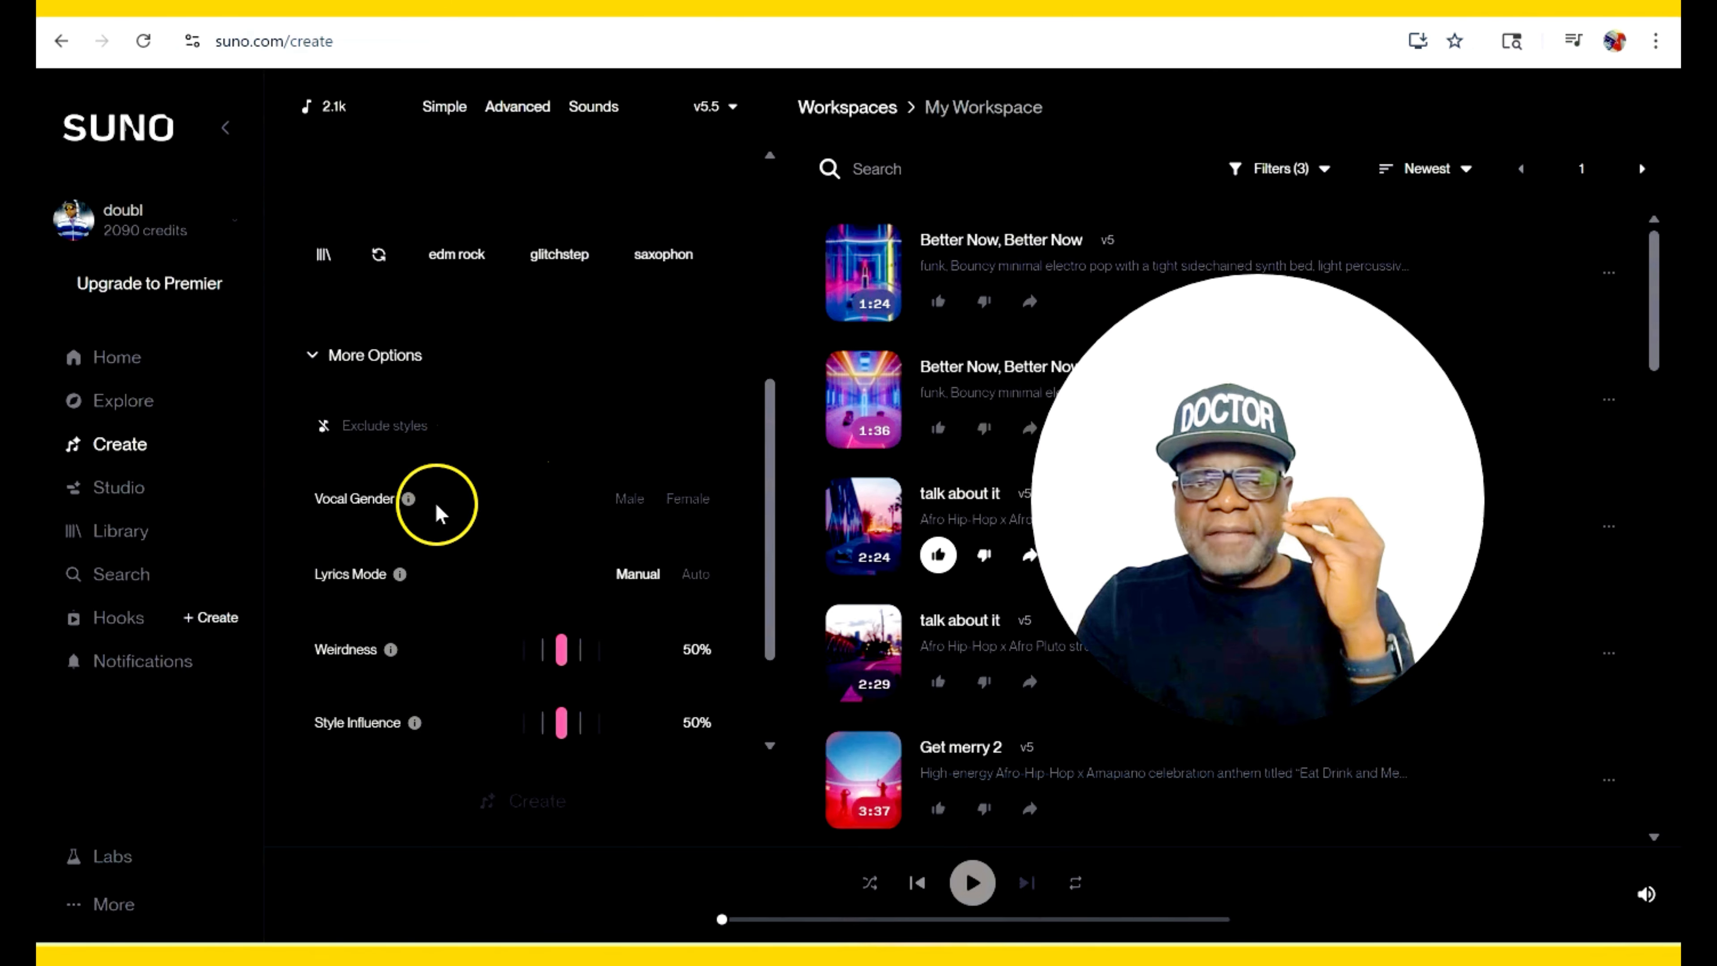
scroll(532, 515, "down", 2)
mouse_move(403, 428)
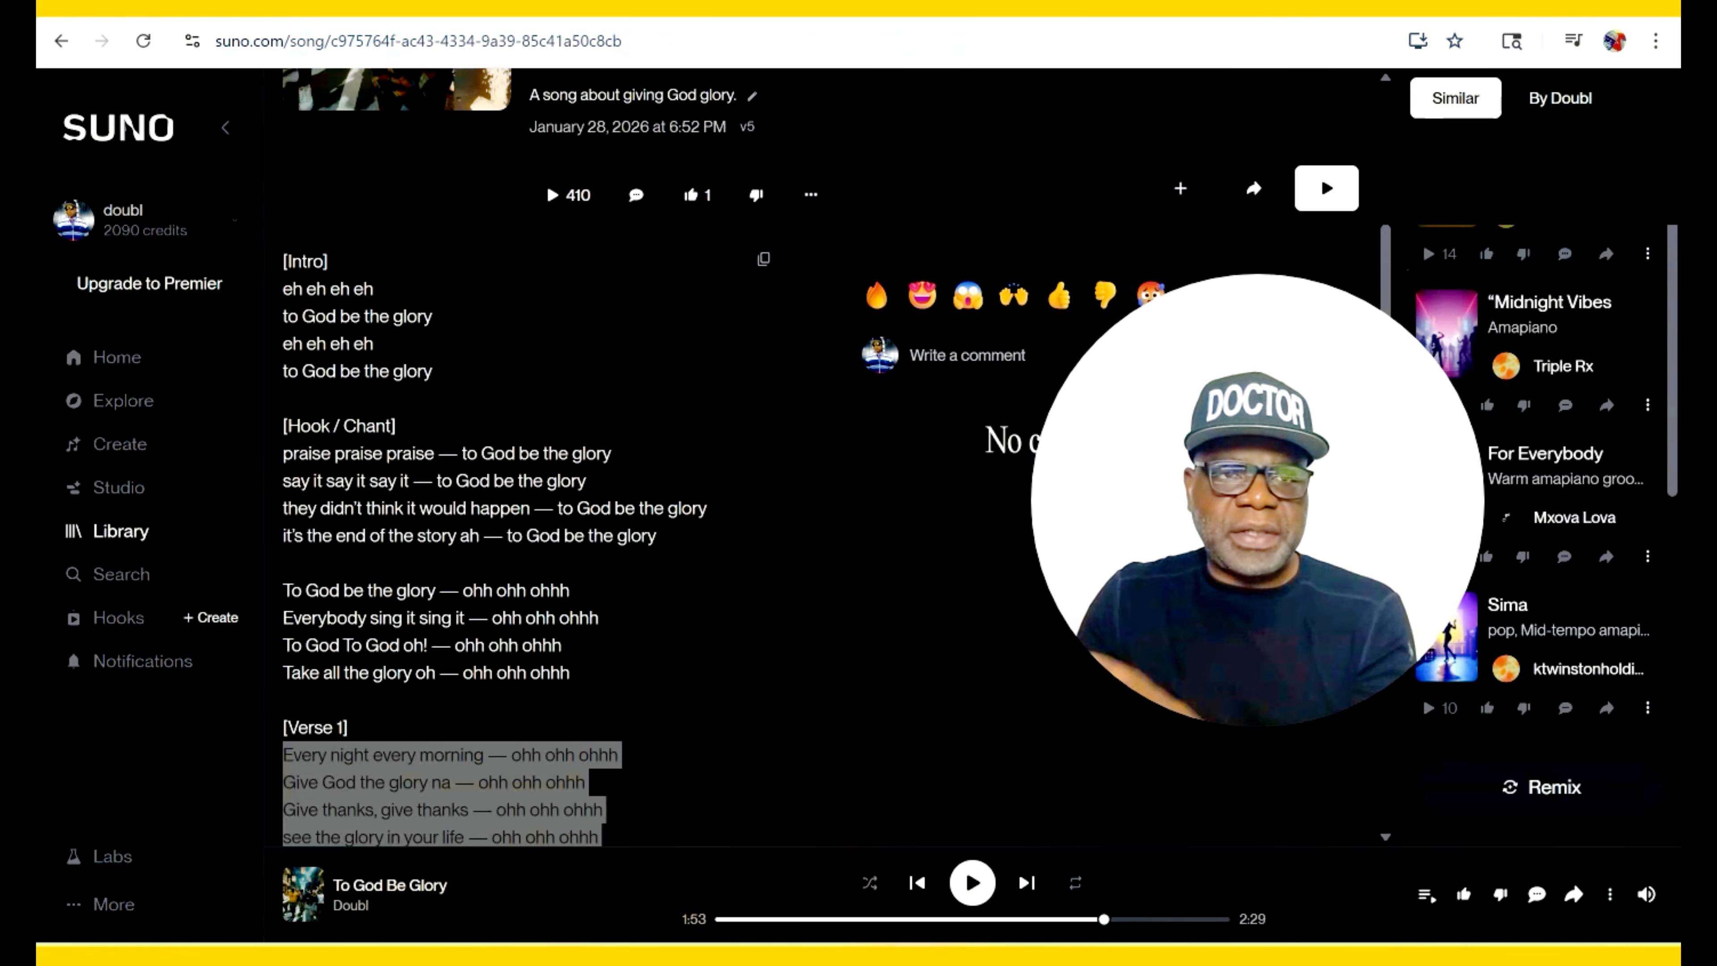
Read through the lyrics of the existing song "To God Be Glory" from the intro to the final hook
left_click(571, 451)
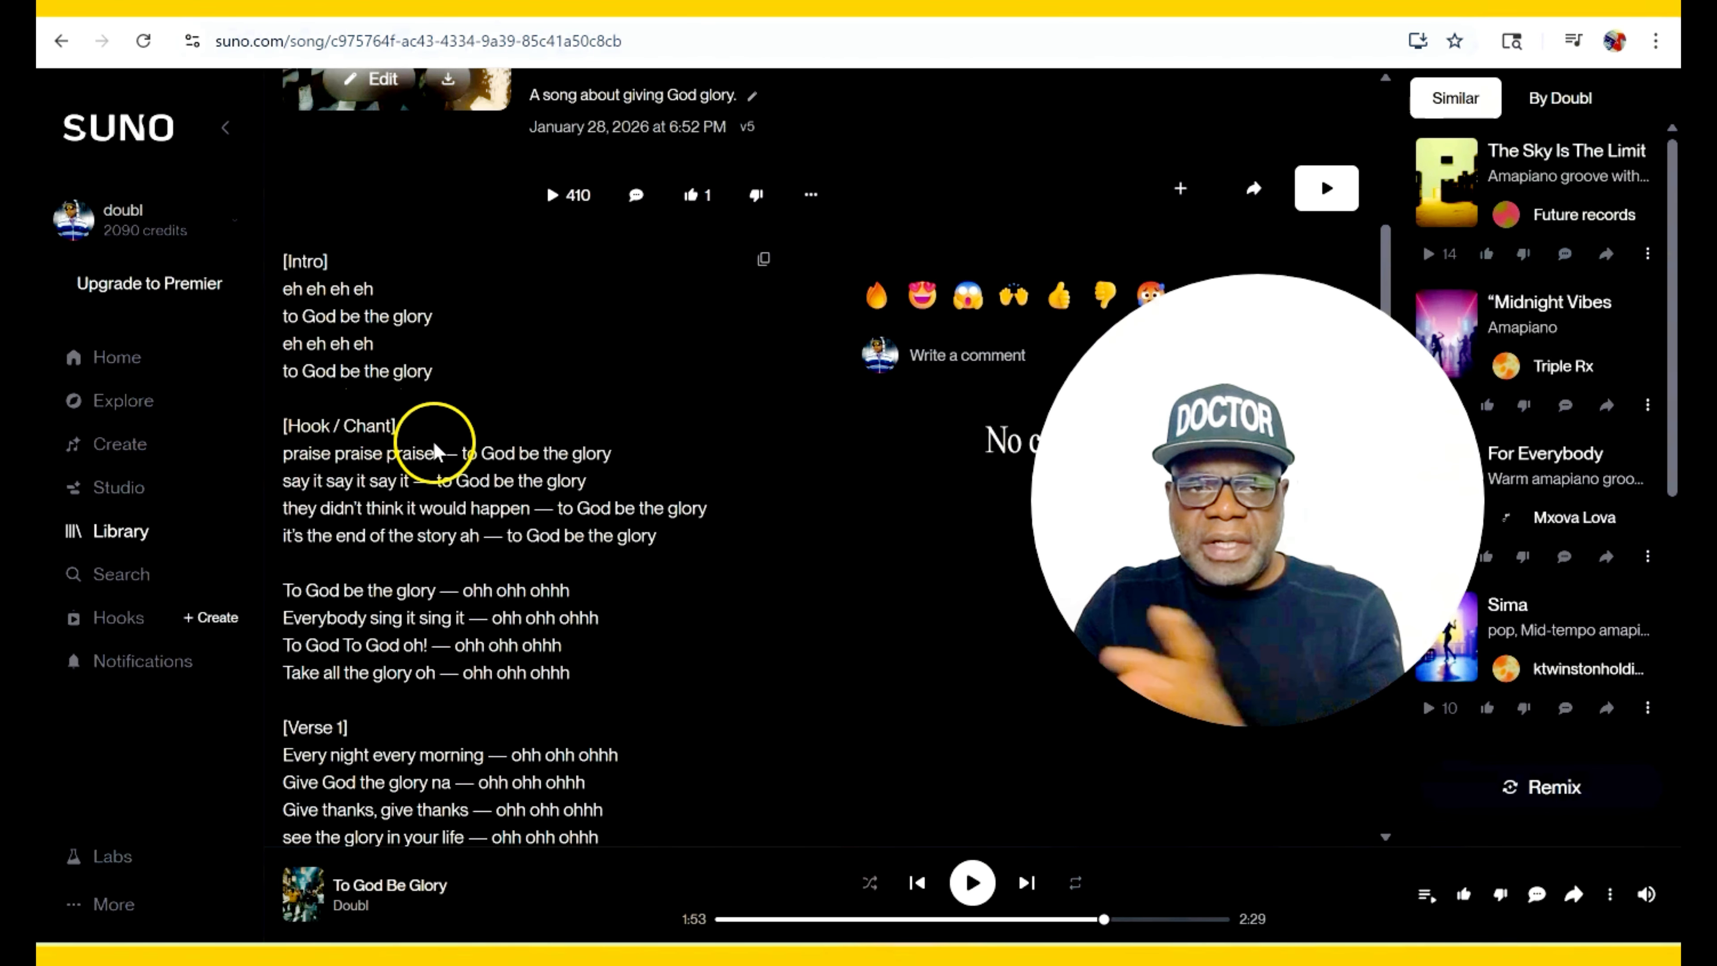
scroll(440, 443, "down", 3)
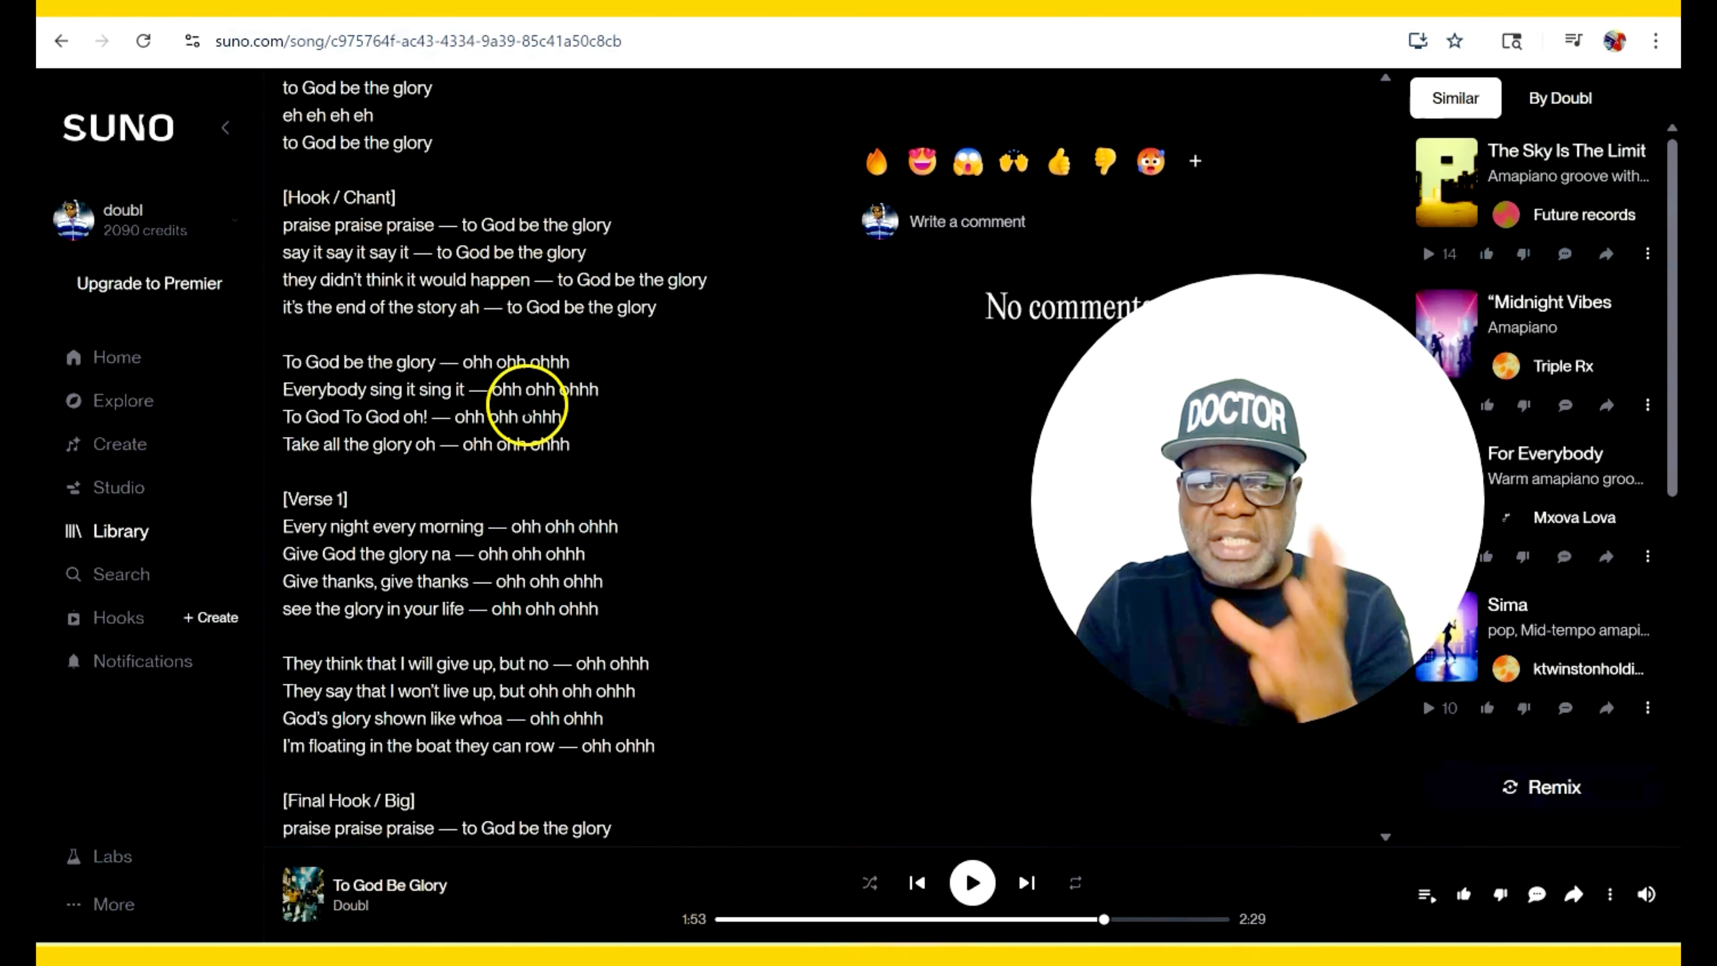
scroll(399, 550, "down", 3)
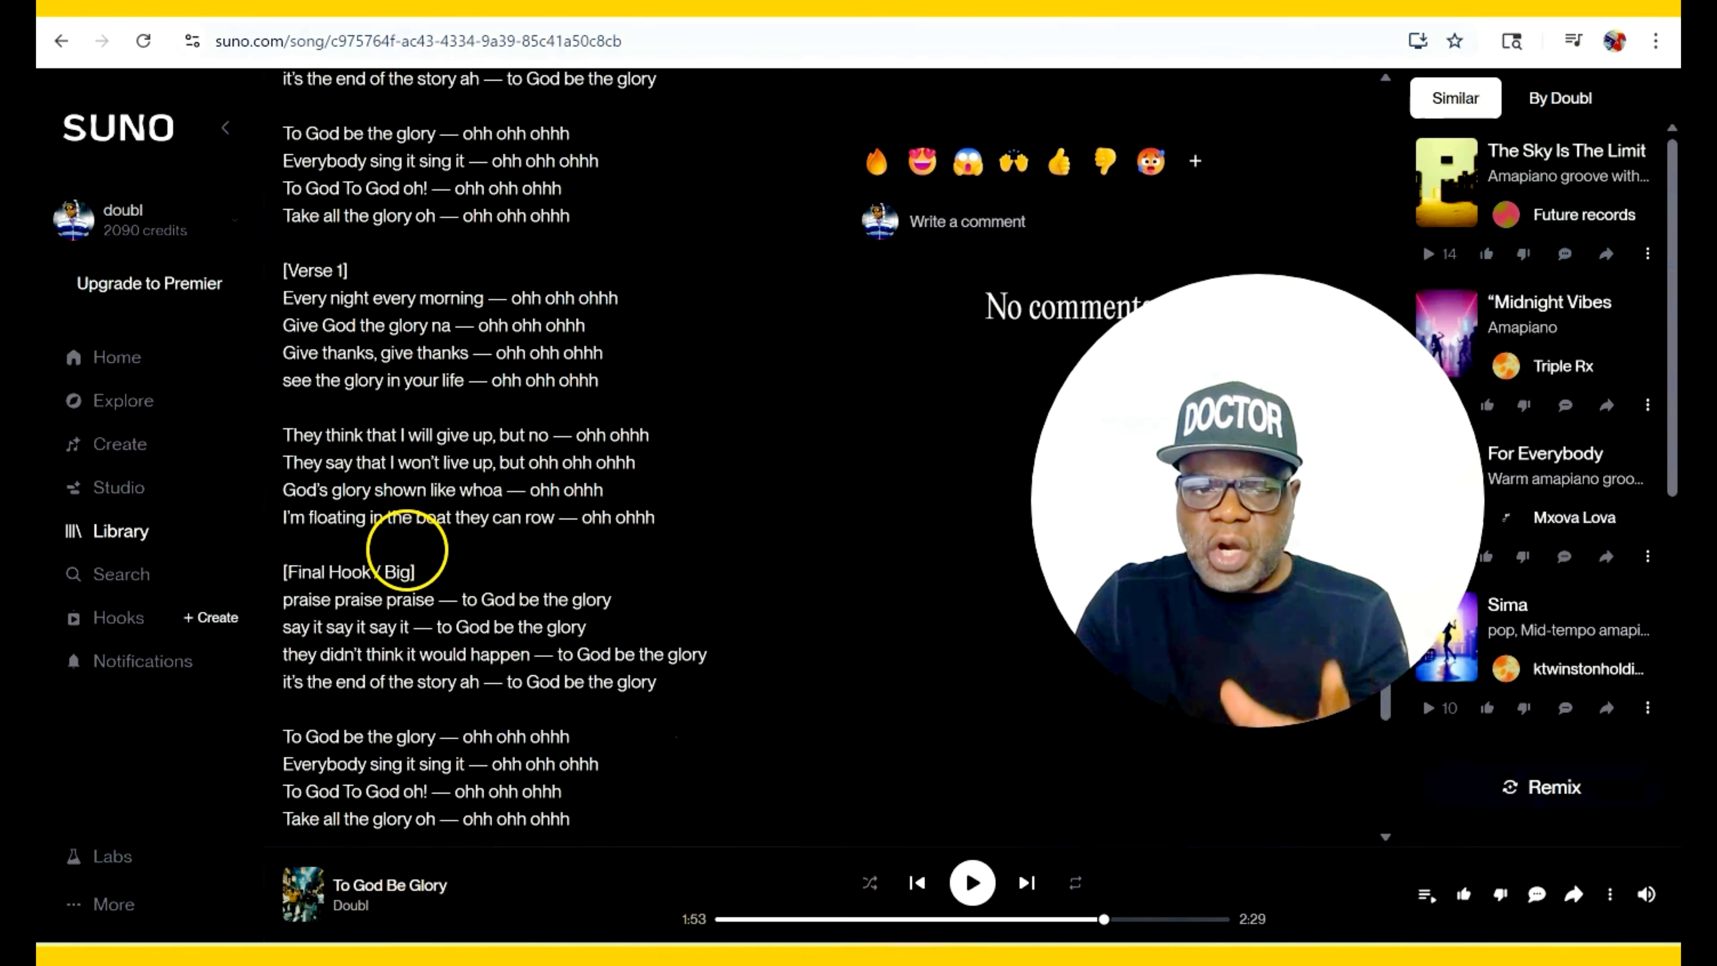
scroll(447, 602, "down", 3)
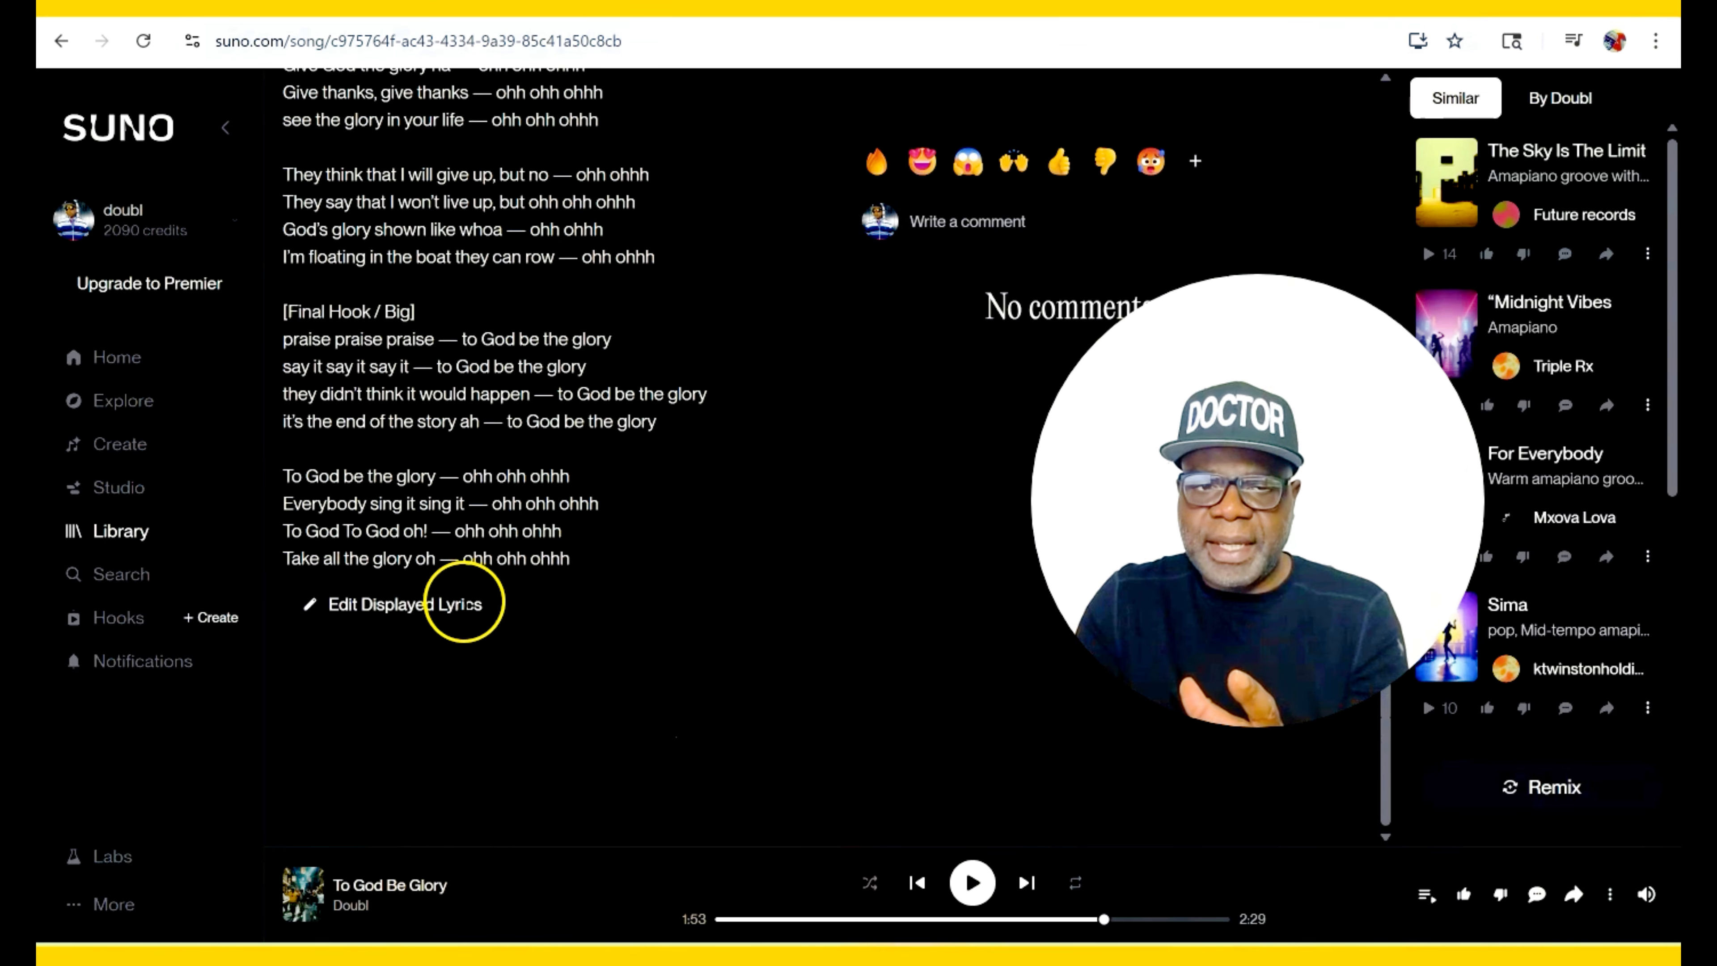
scroll(463, 602, "up", 8)
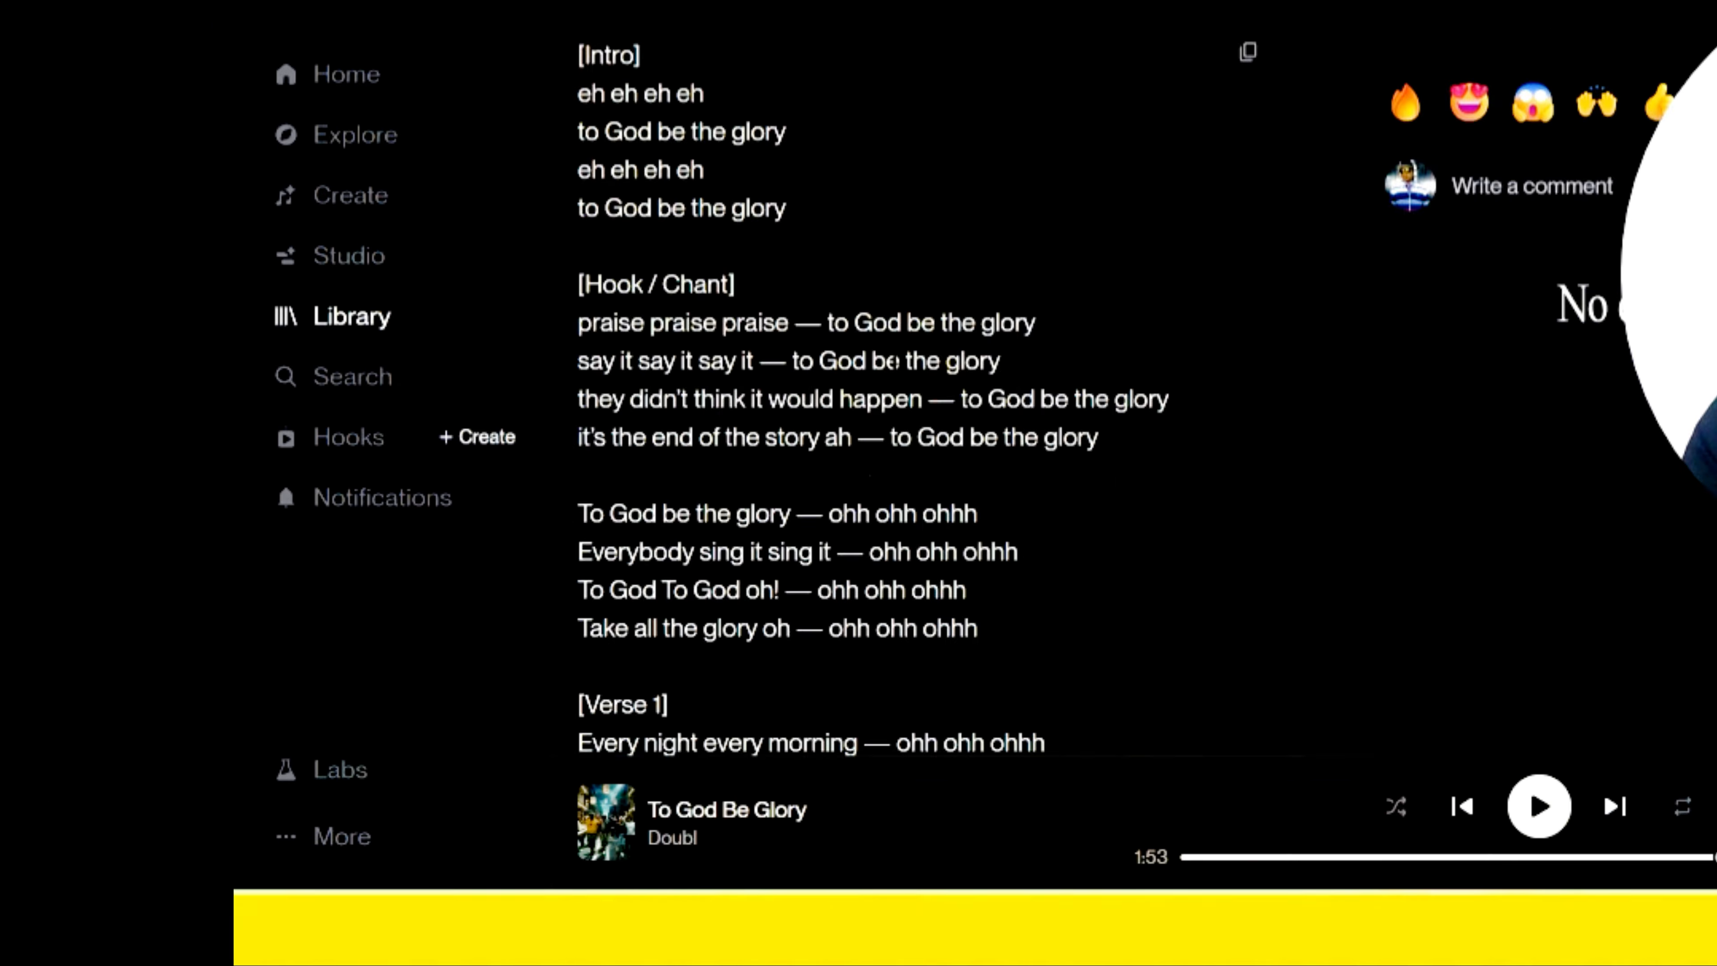
scroll(824, 284, "up", 3)
scroll(824, 276, "down", 6)
scroll(824, 296, "up", 6)
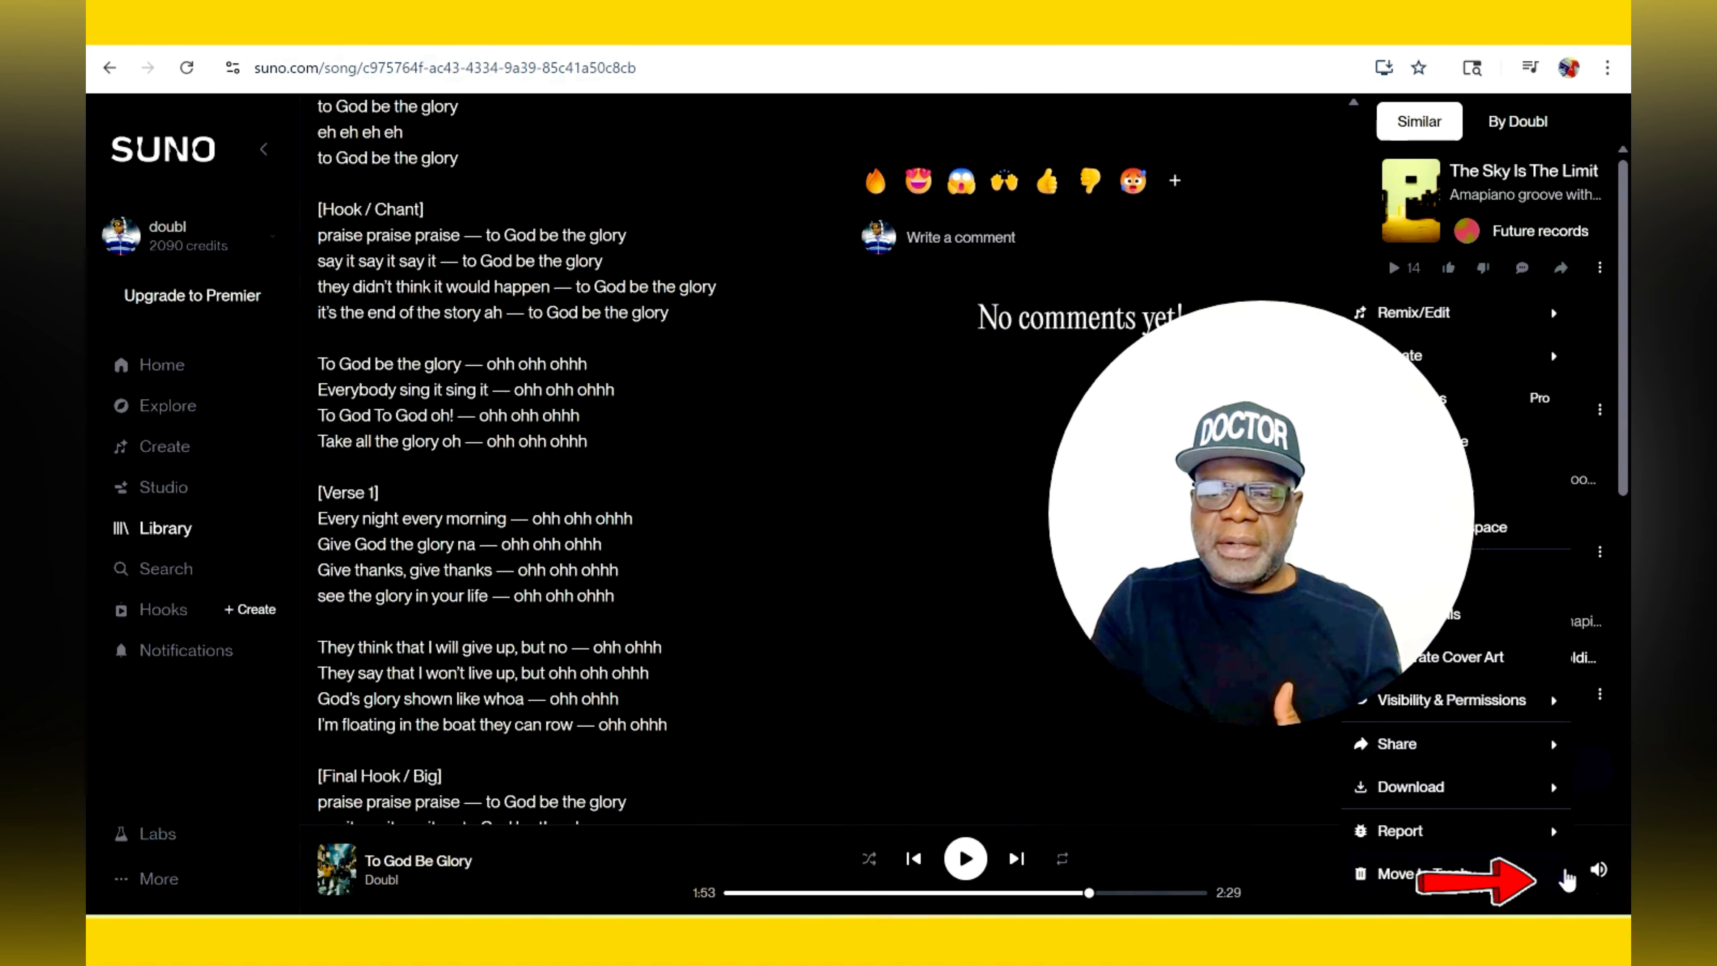
Open the download format options for the song "To God Be Glory"
mouse_move(1466, 801)
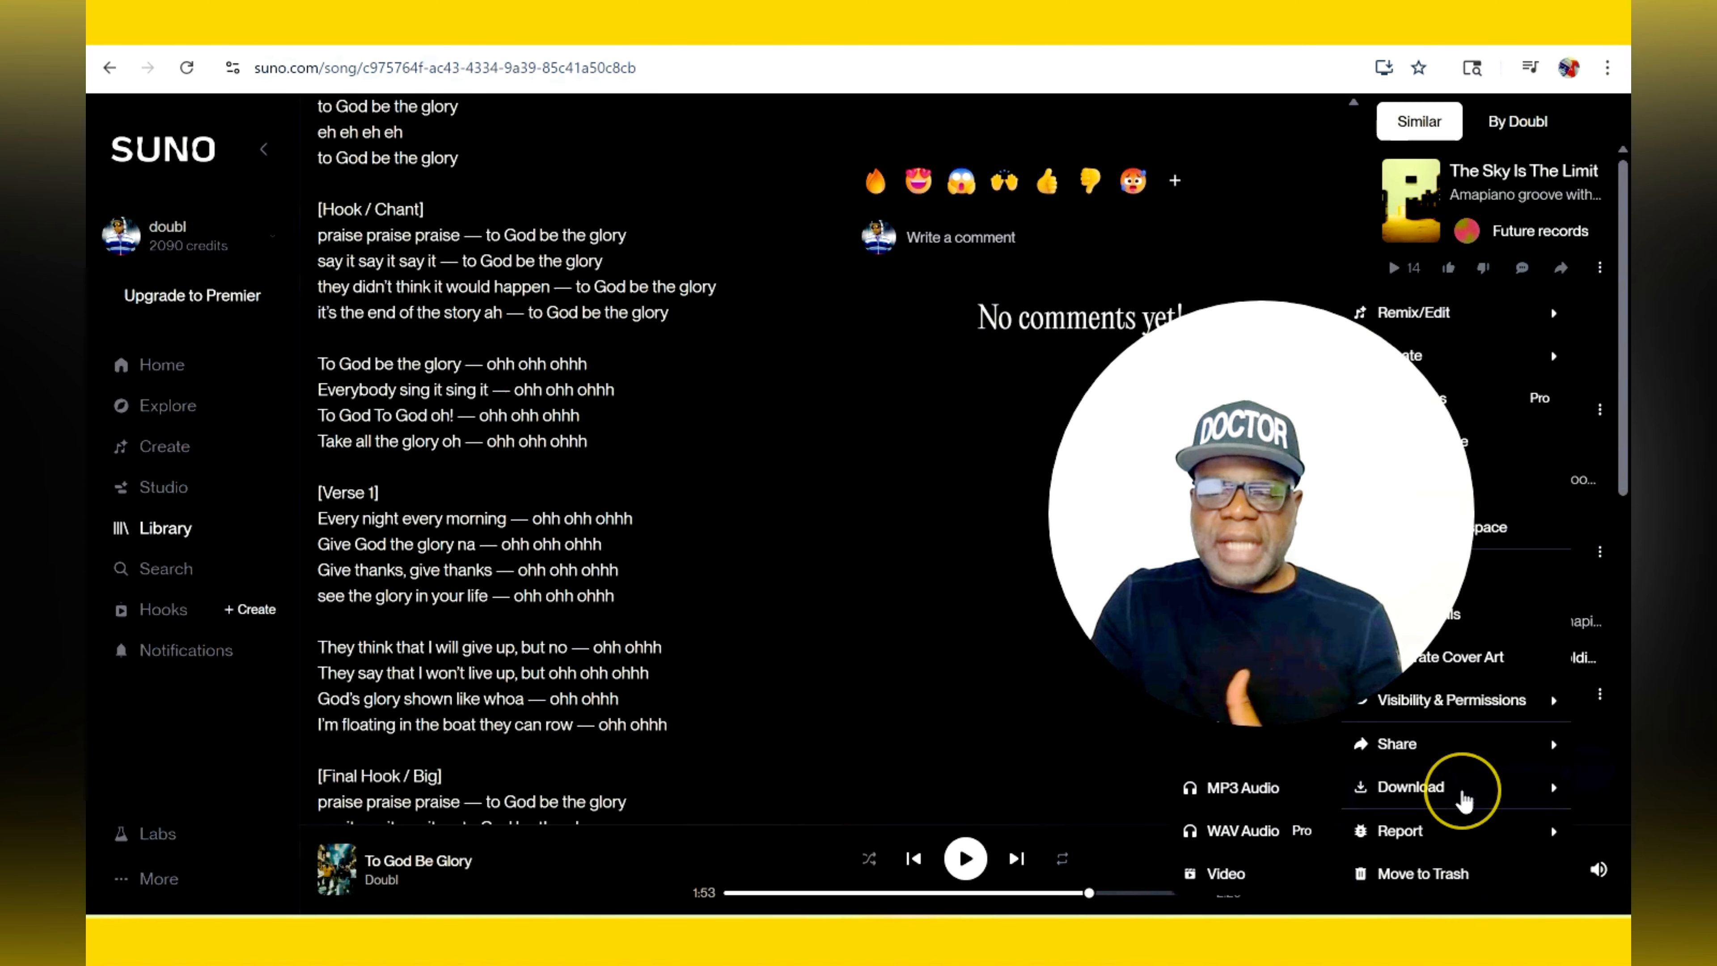
left_click(1447, 802)
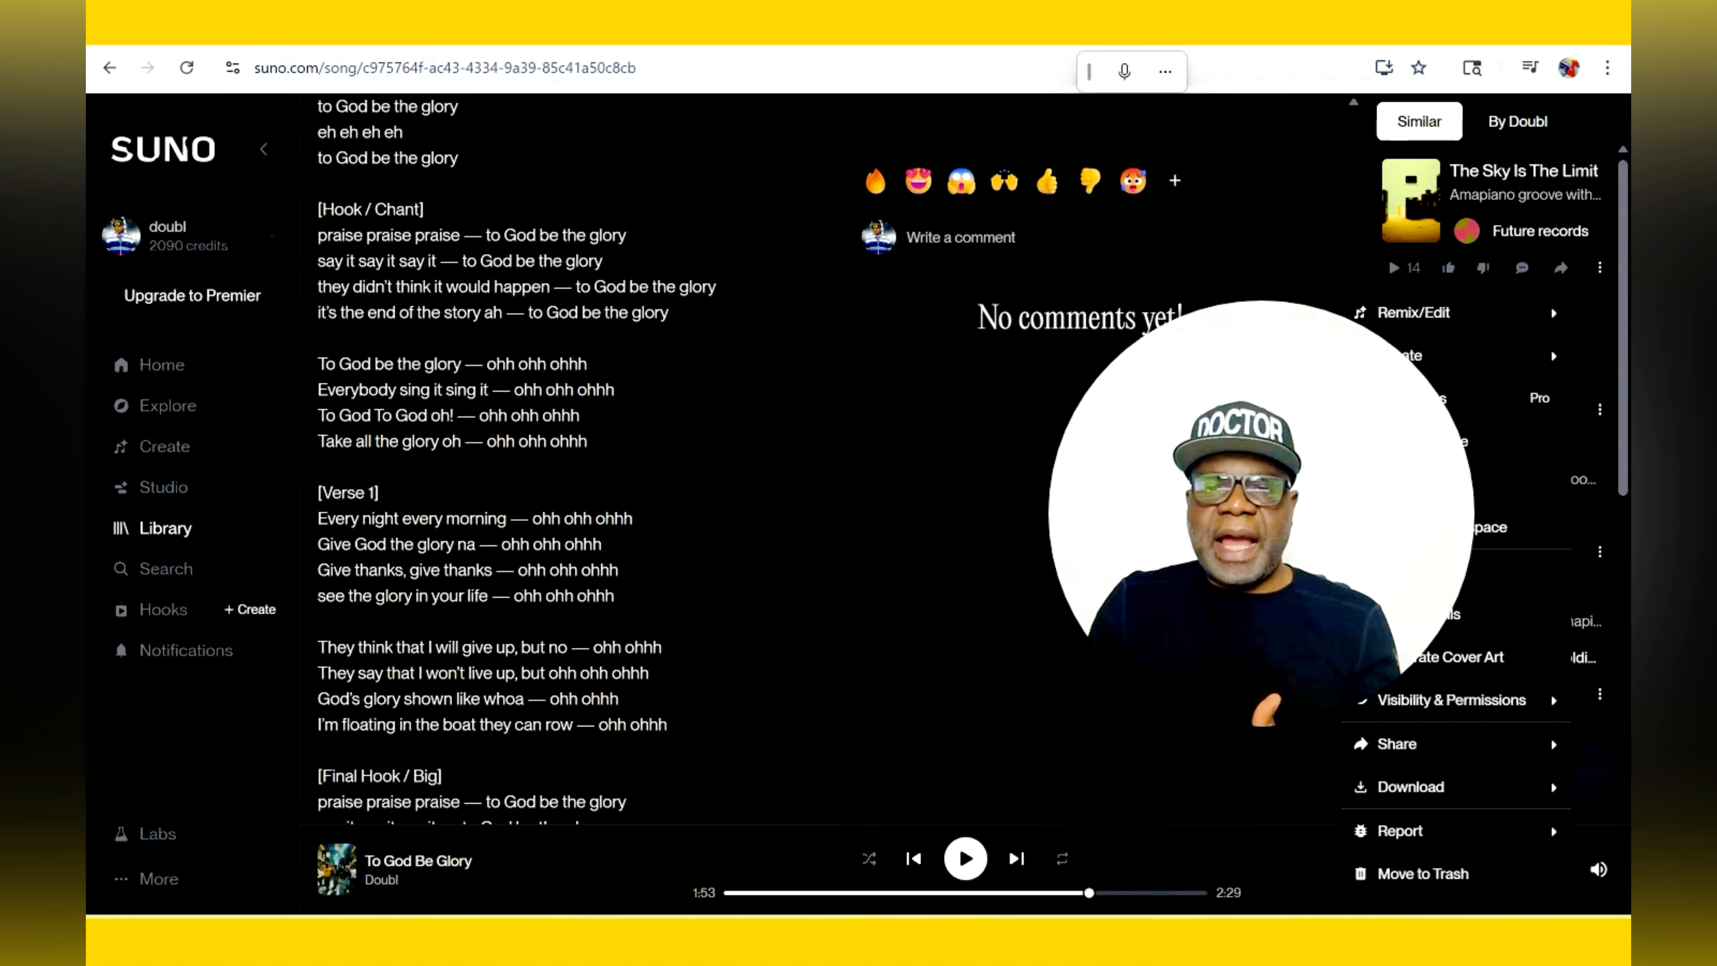
Switch to AudioTrimmer, crop the song to keep the section from 78.85 to 112.79 seconds, and download the clip as WAV
left_click_drag(1630, 296, 933, 318)
left_click(1222, 284)
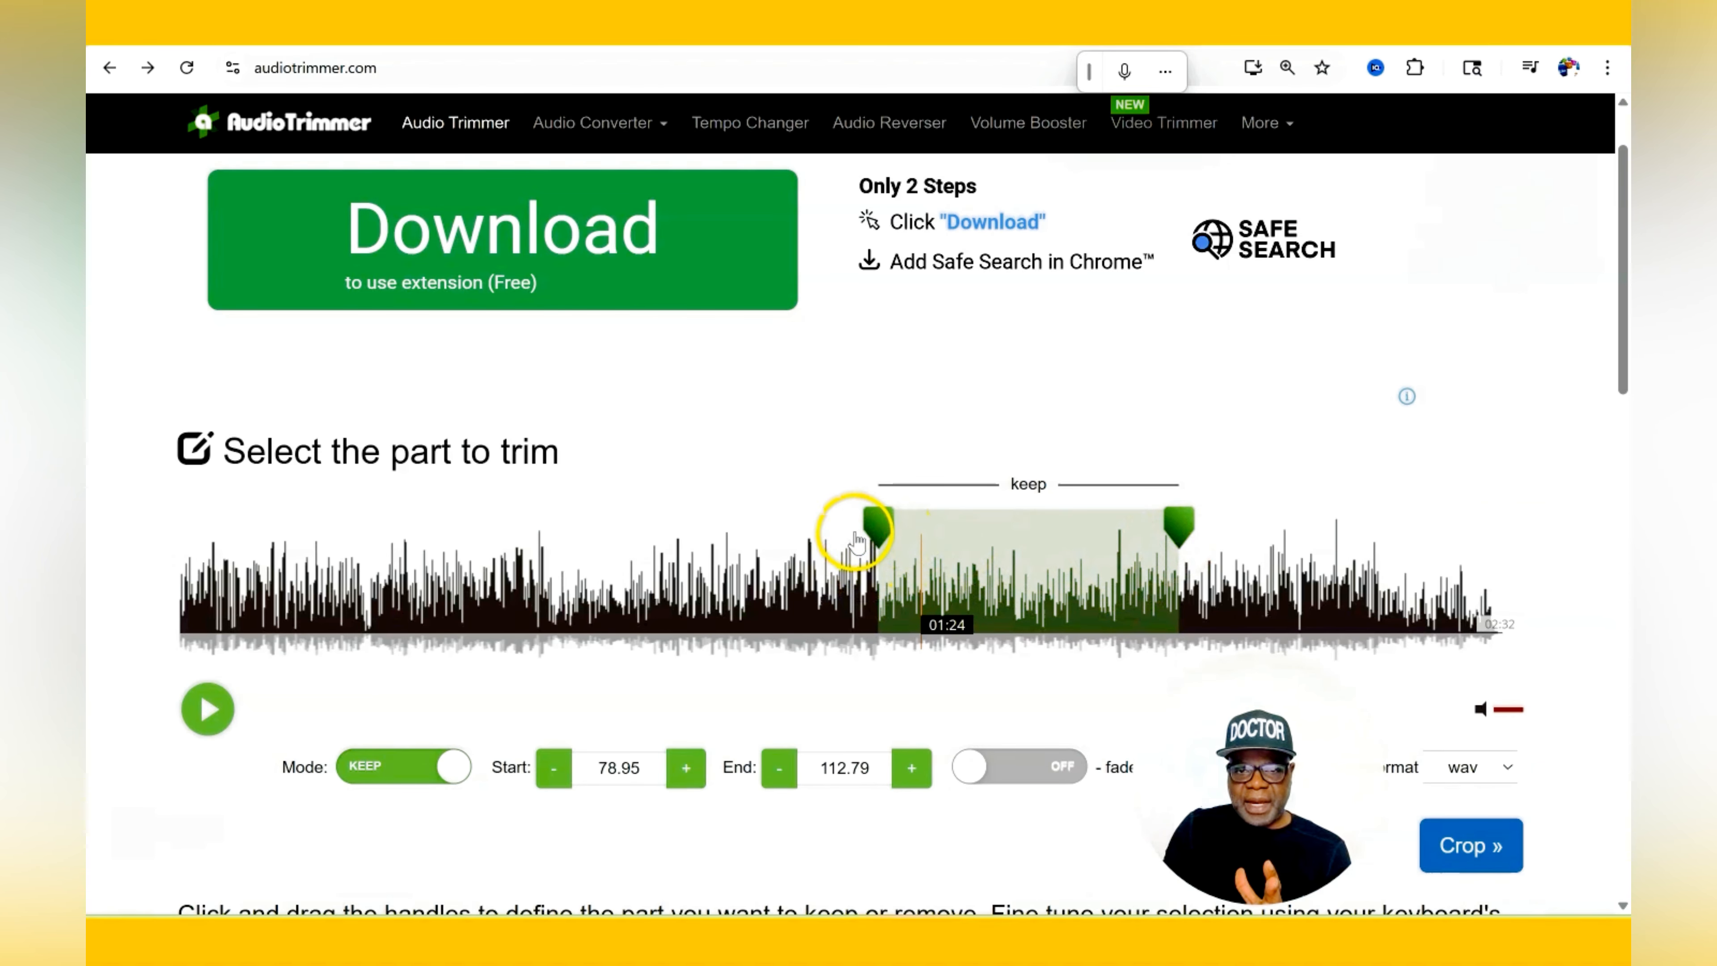
mouse_move(886, 521)
left_mouse_down()
mouse_move(832, 520)
mouse_move(885, 525)
left_mouse_up()
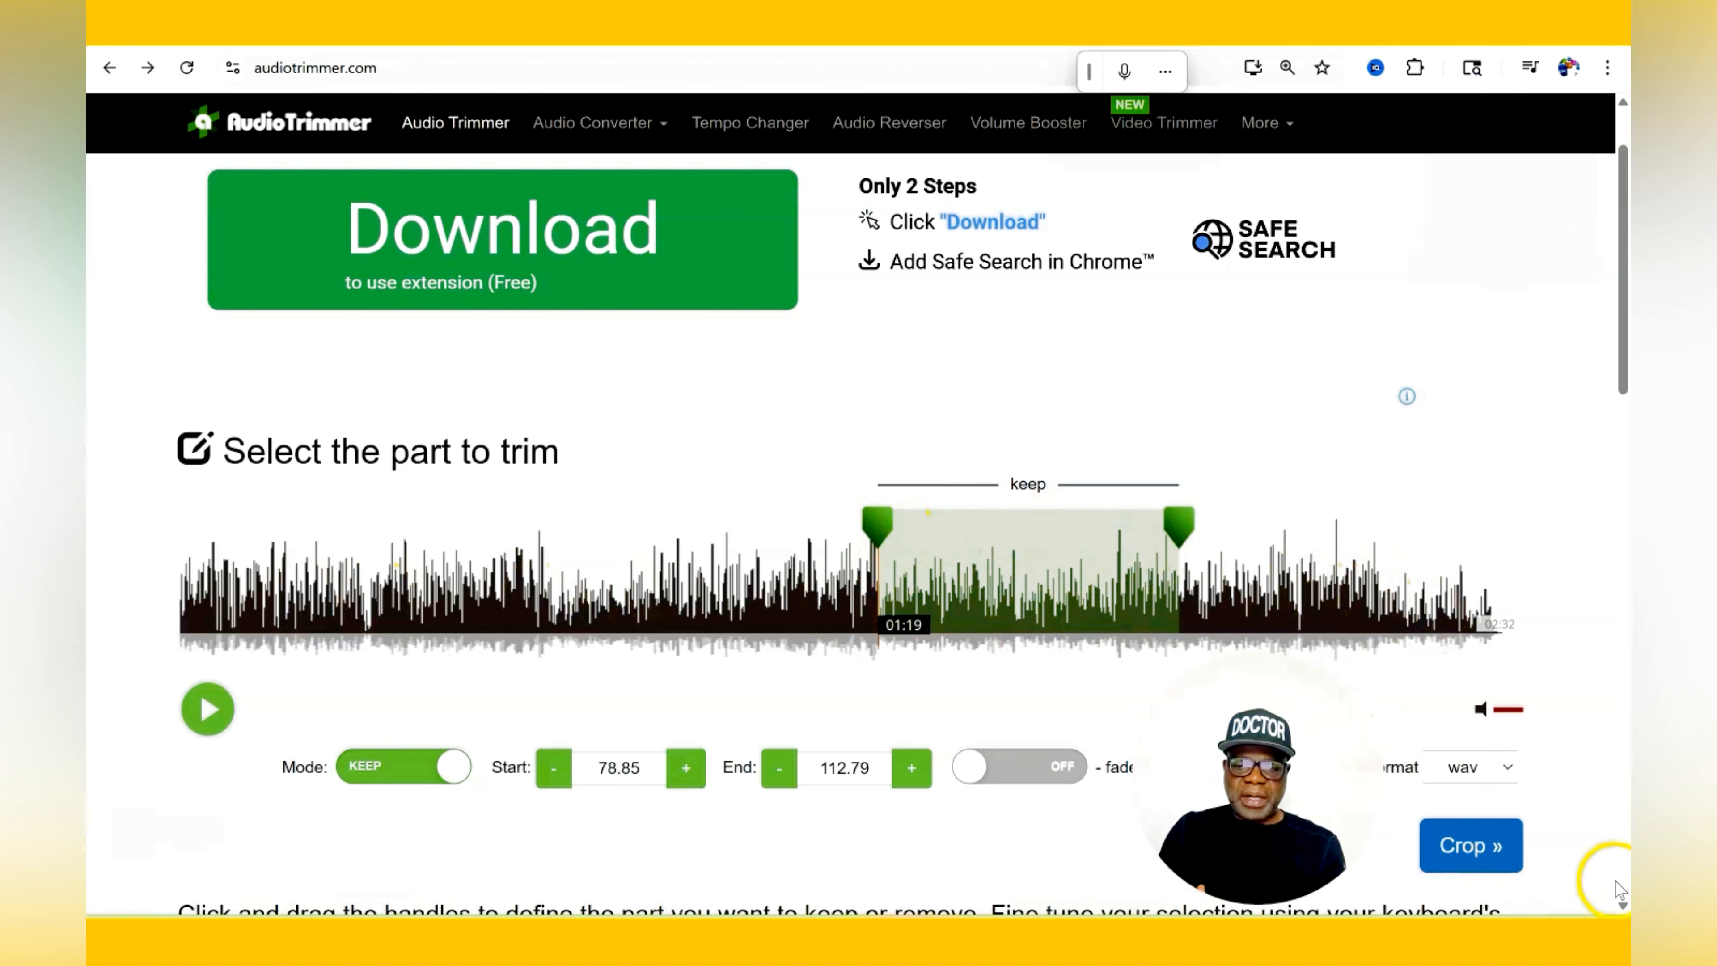
left_click(1444, 847)
left_click(251, 560)
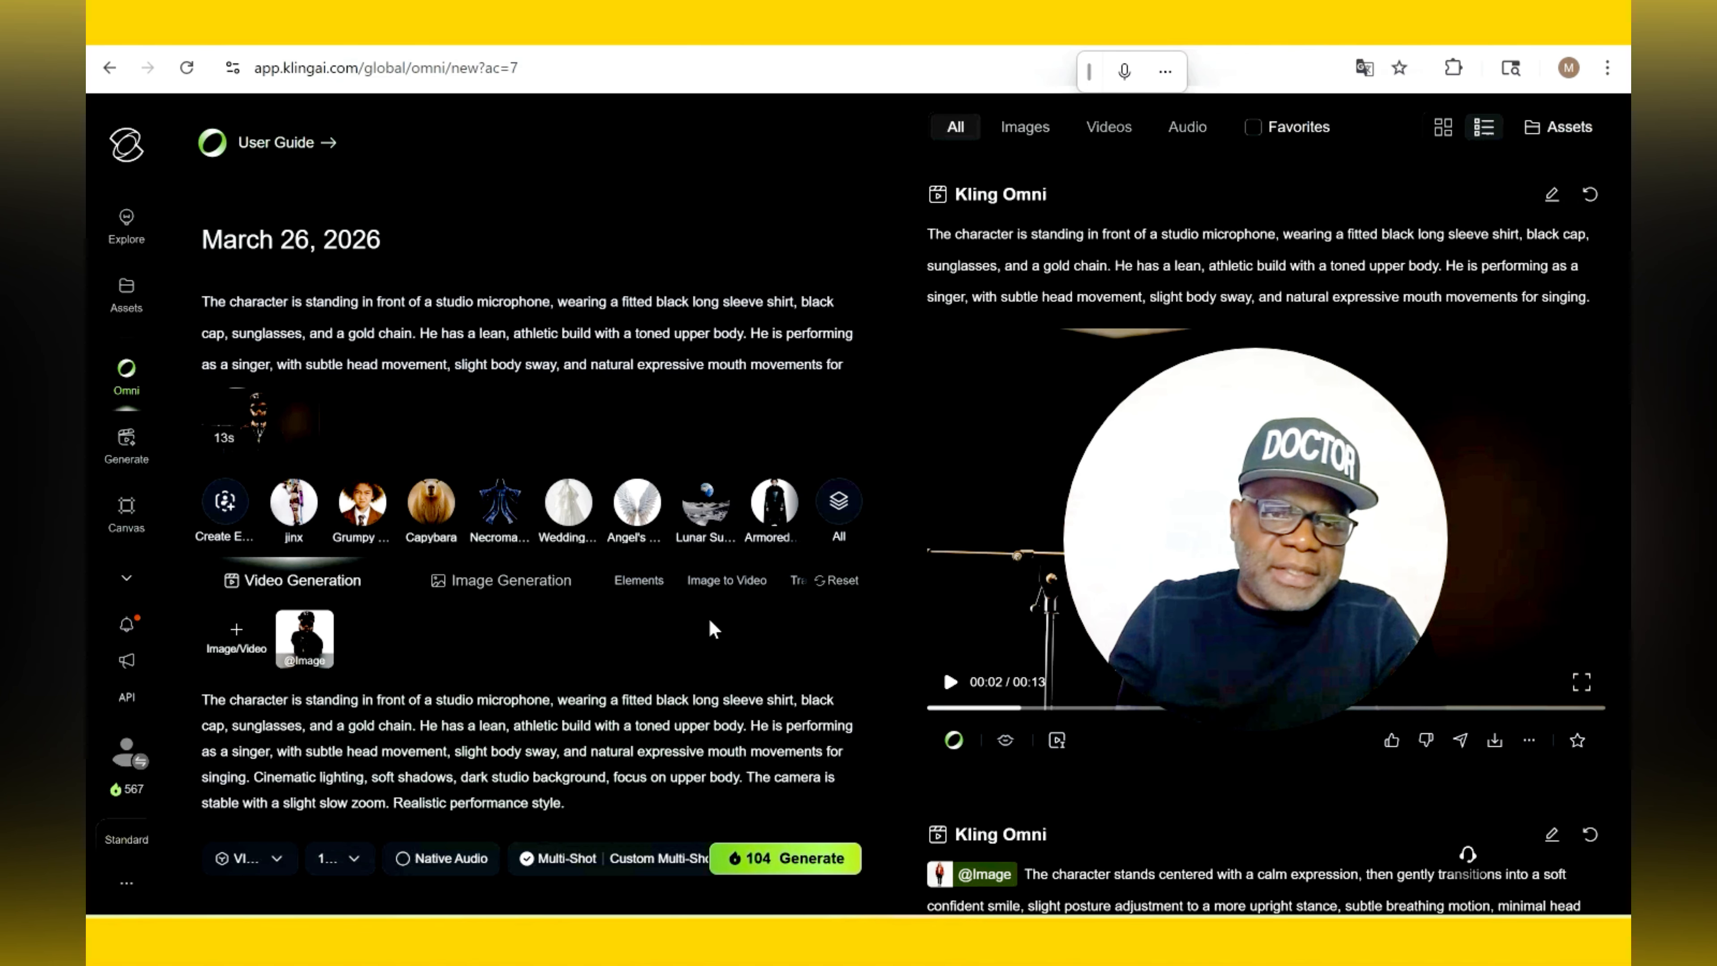
Switch to Kling AI, check the reference image in the video prompt, and play the generated singer video
left_click(329, 667)
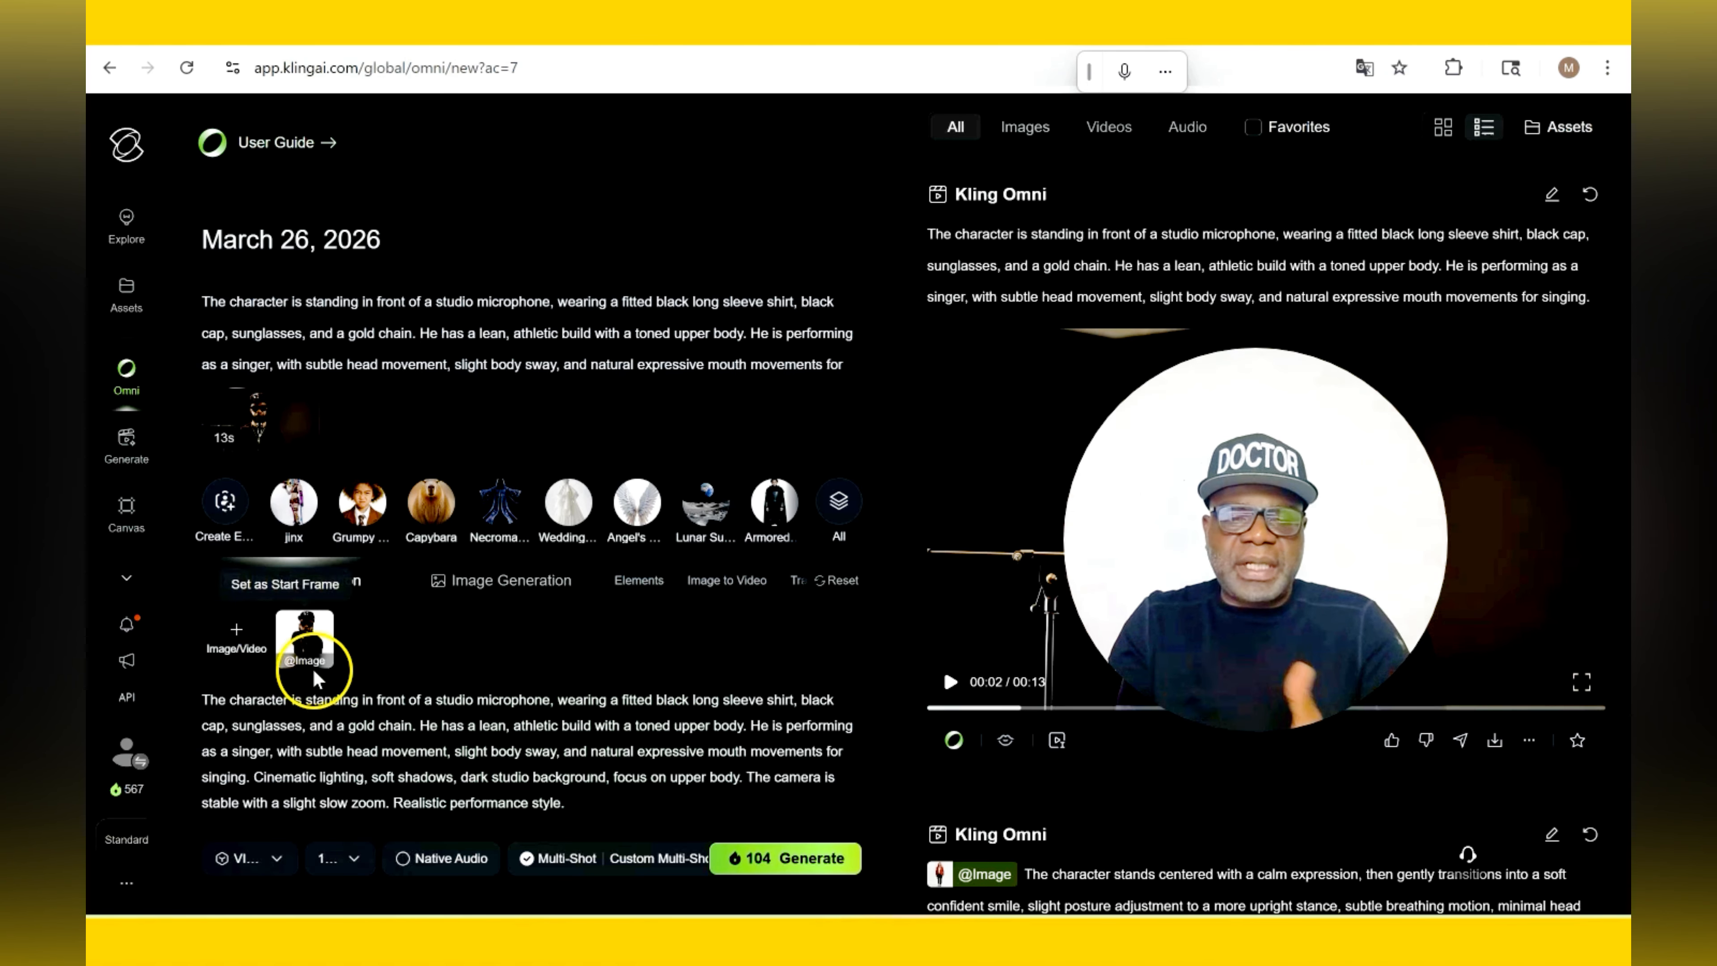
mouse_move(313, 648)
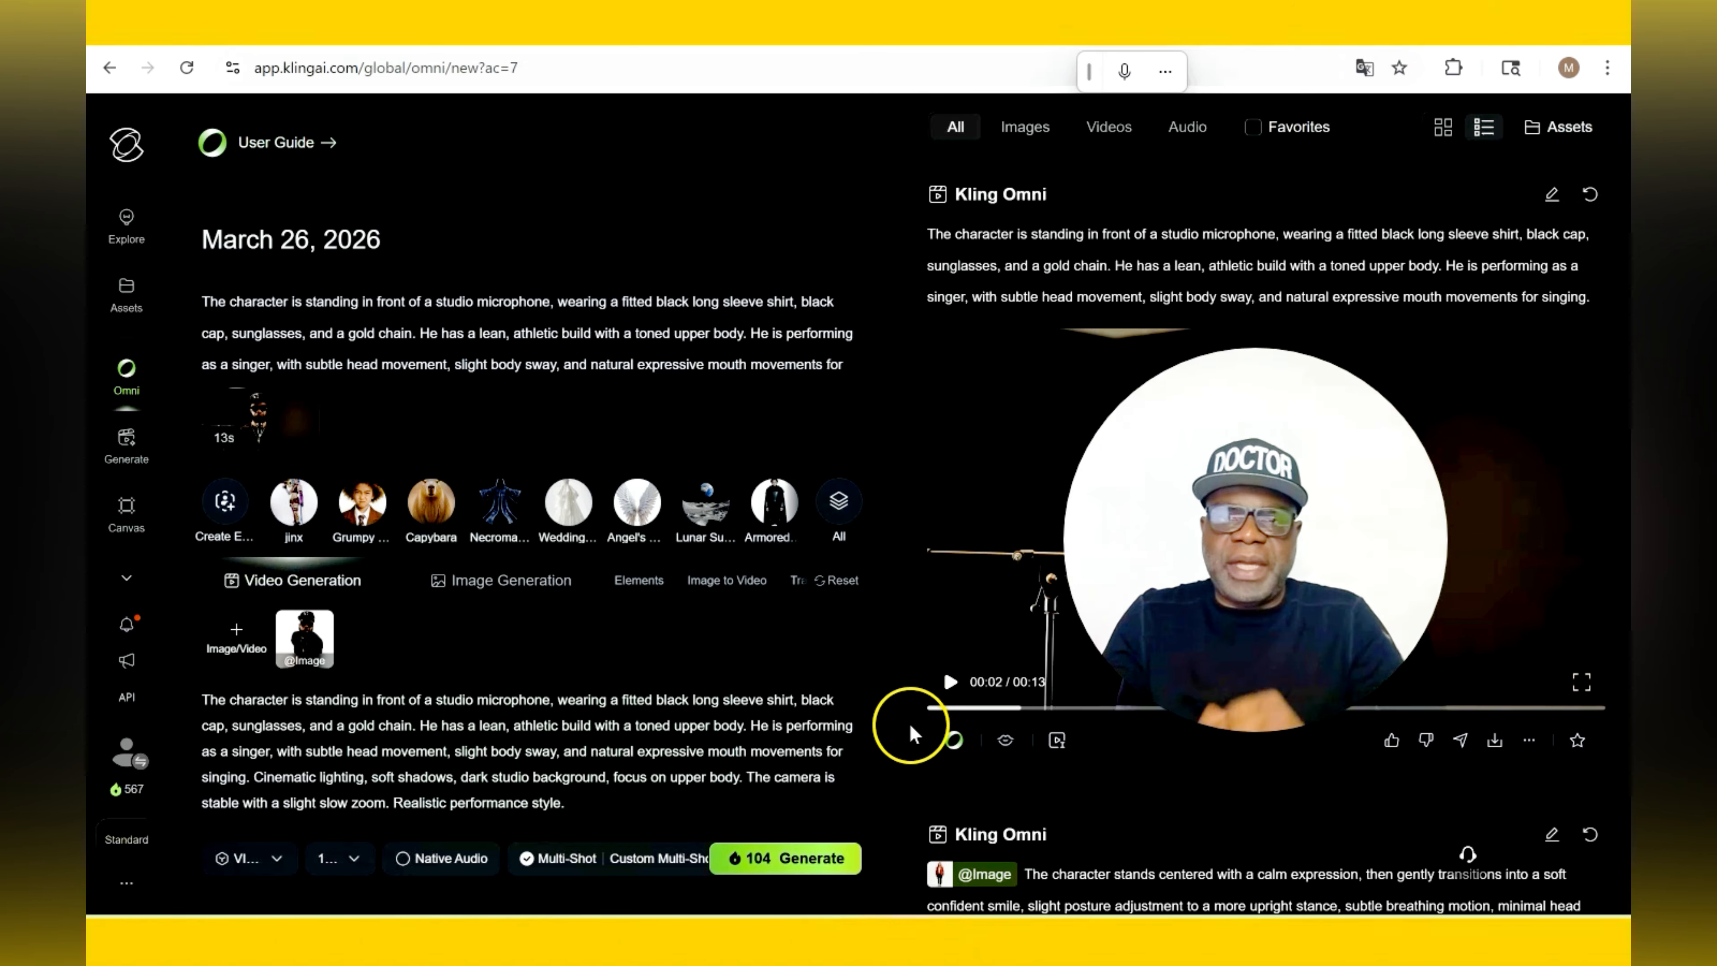
left_click(951, 682)
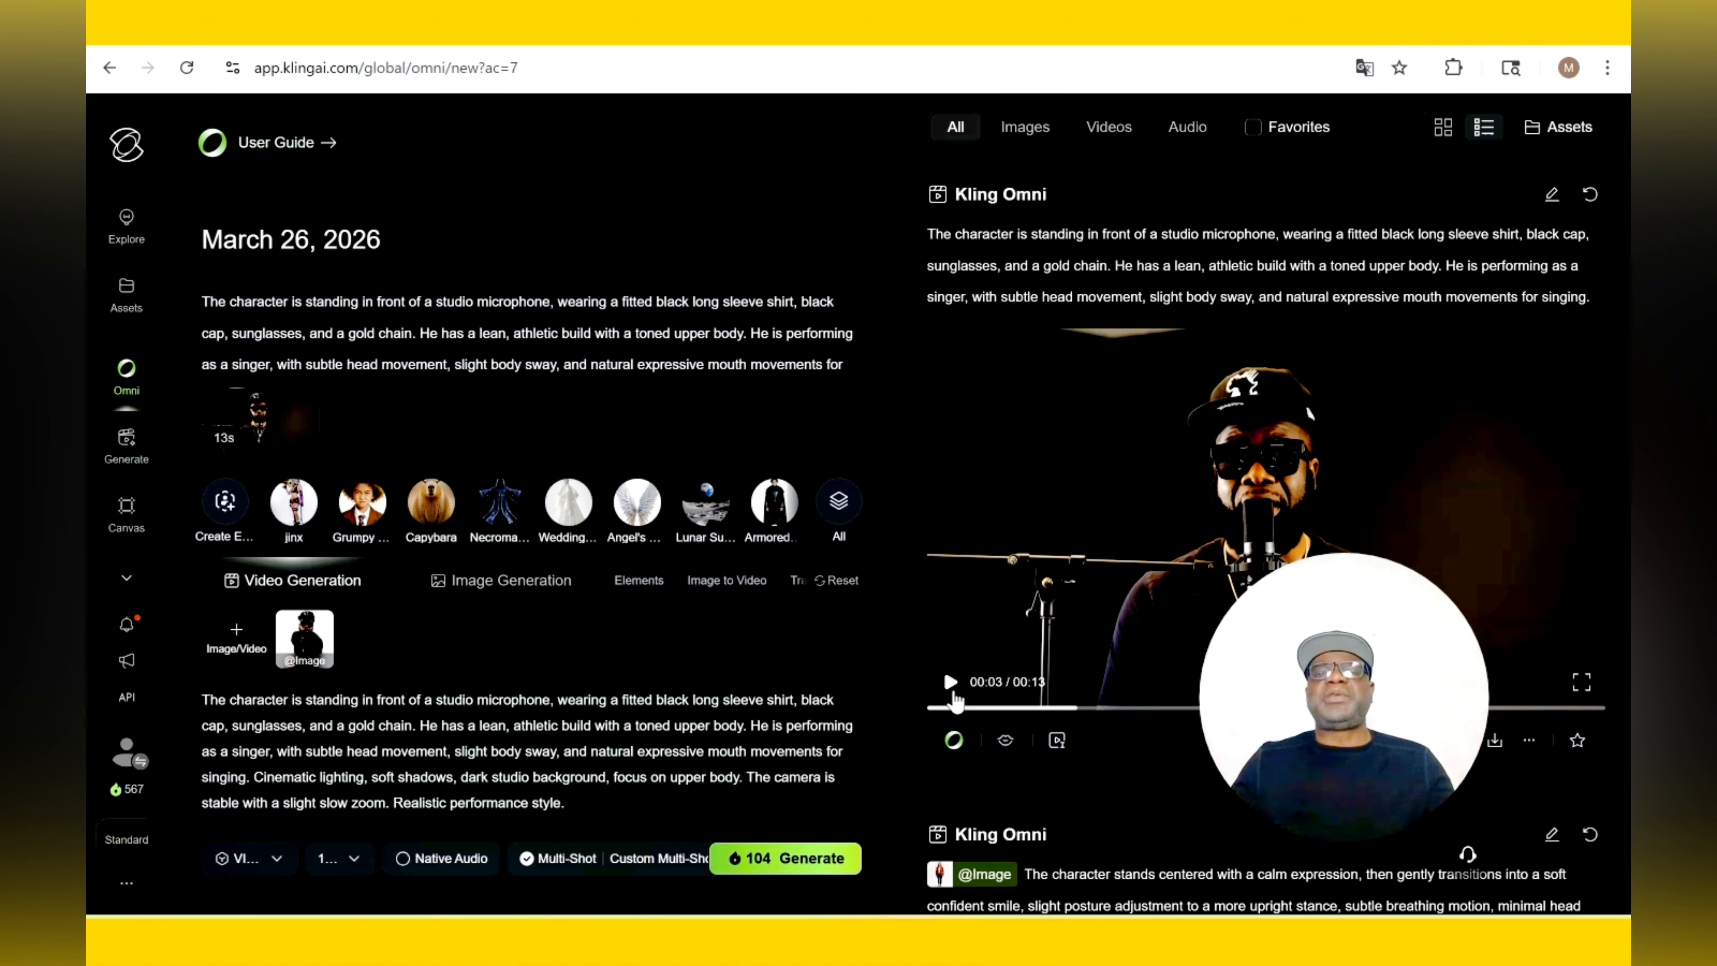
Open the singer video in Lip Sync and upload to-god-be-glory_AudioMaster-[AudioTrimmer.com].wav as local dubbing for Character 1
left_click(1008, 740)
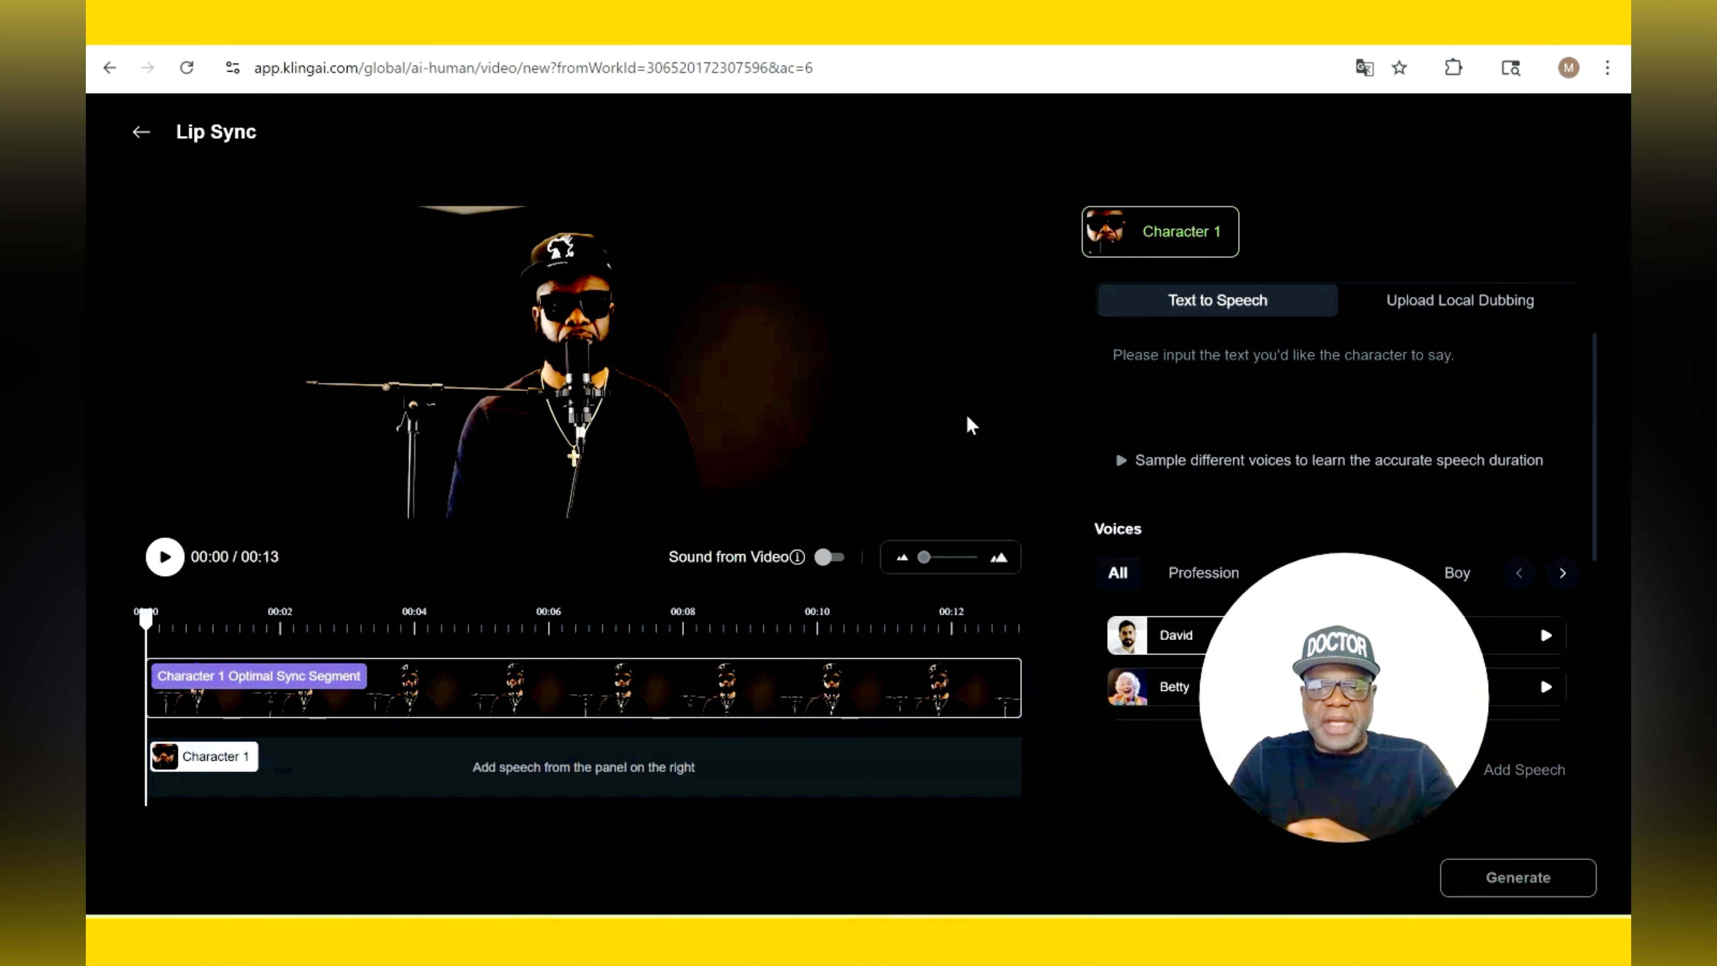
left_click(1462, 316)
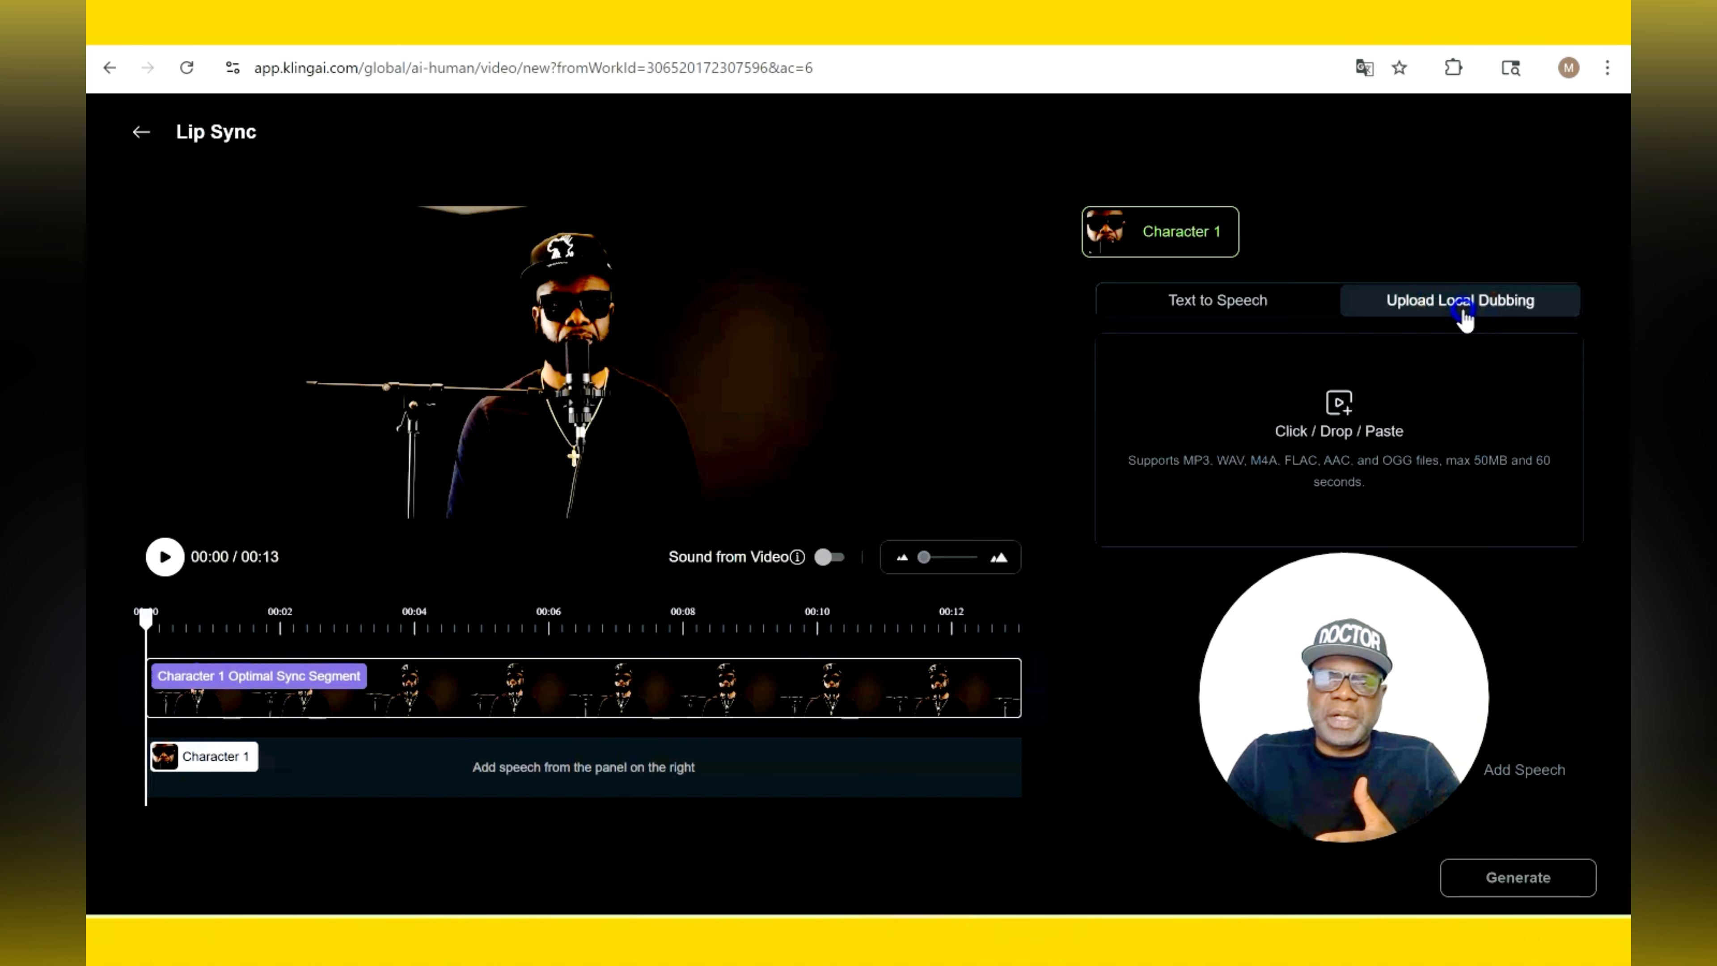
left_click(1442, 536)
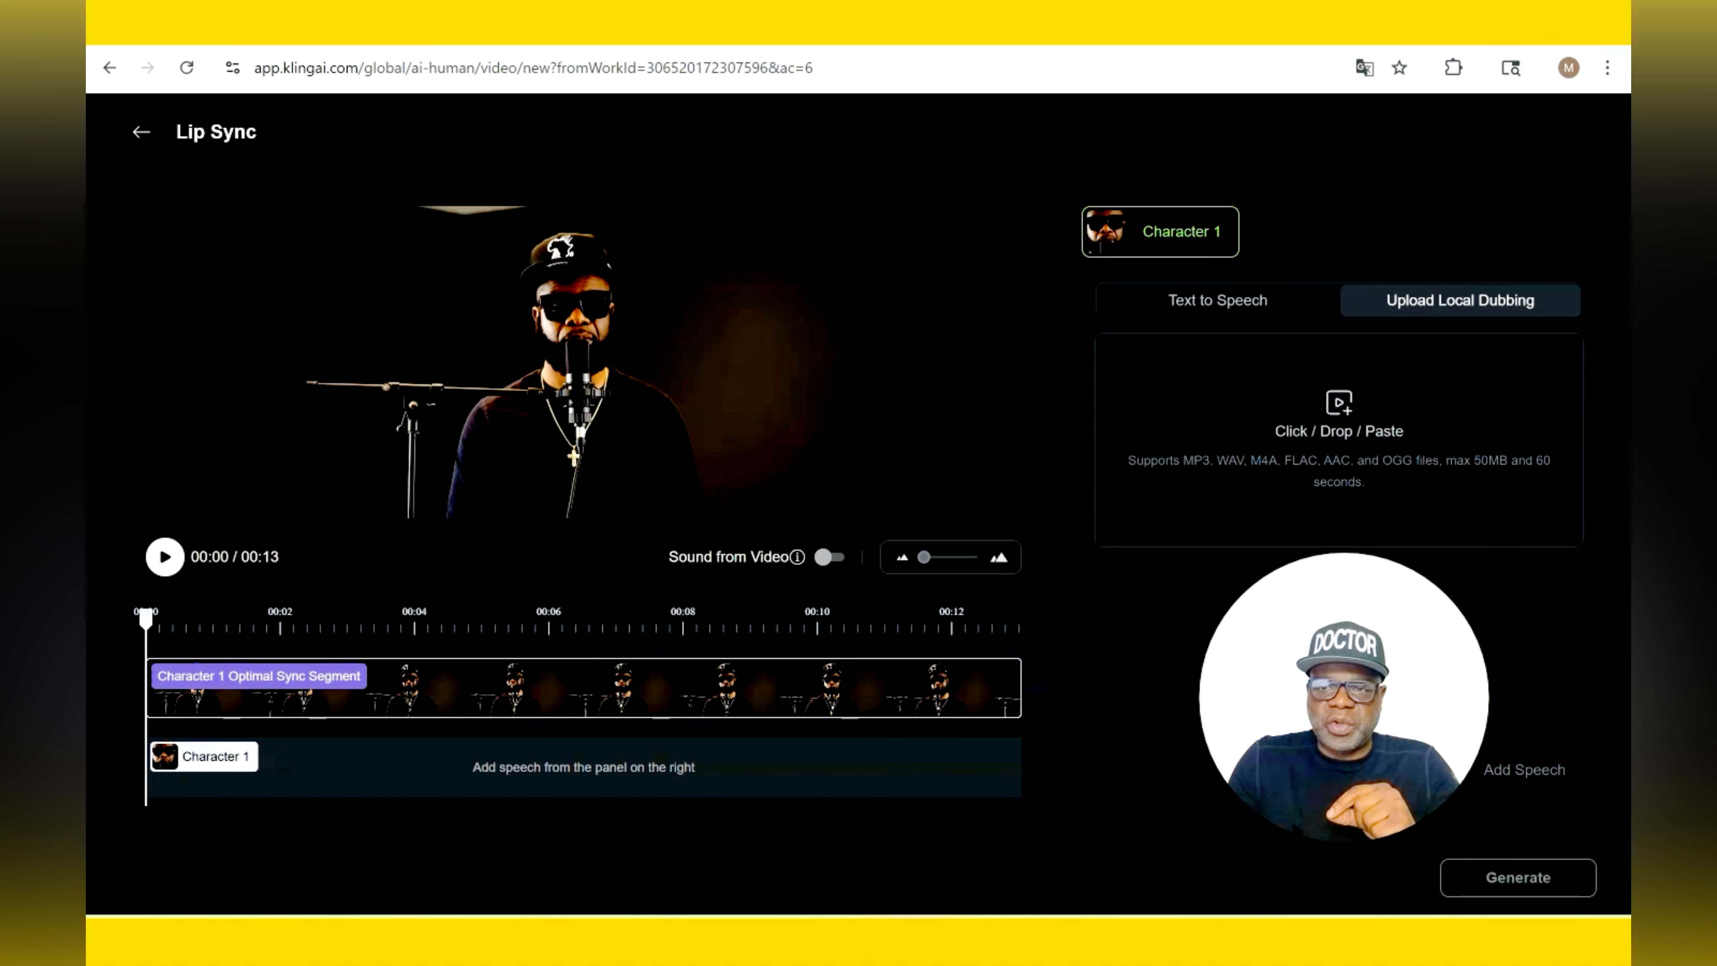
double_click(1241, 425)
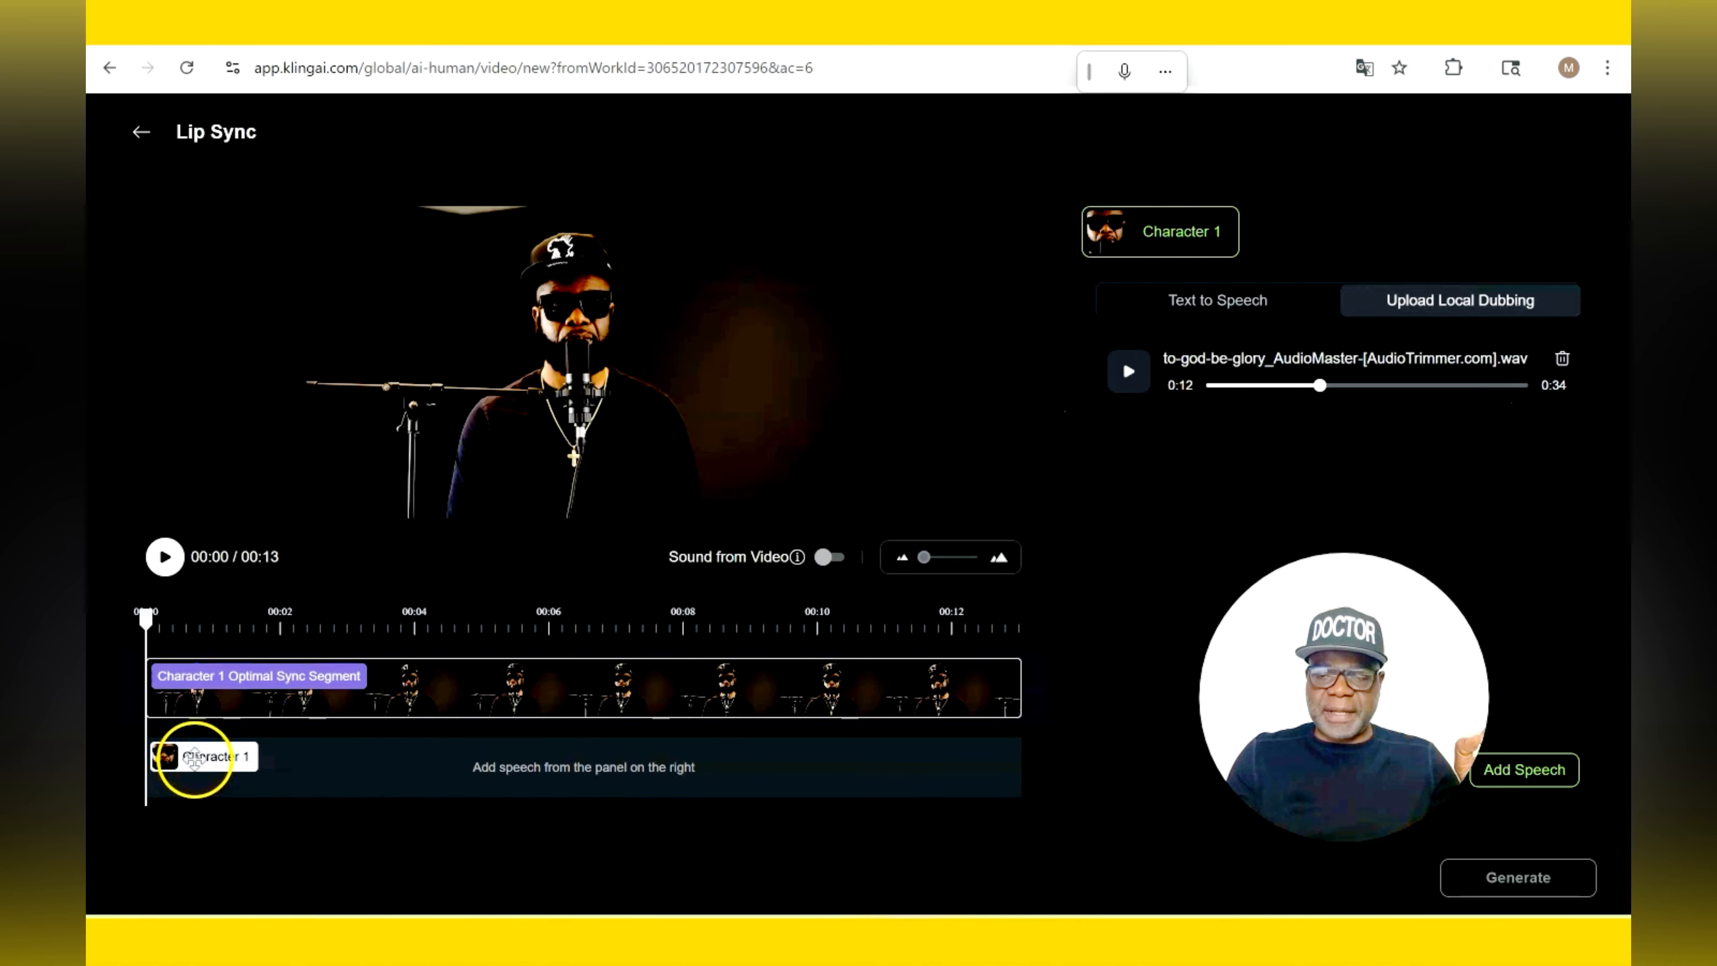
Add the uploaded dubbing to Character 1's speech track and generate the lip-synced video
left_click(1520, 785)
left_click(1517, 880)
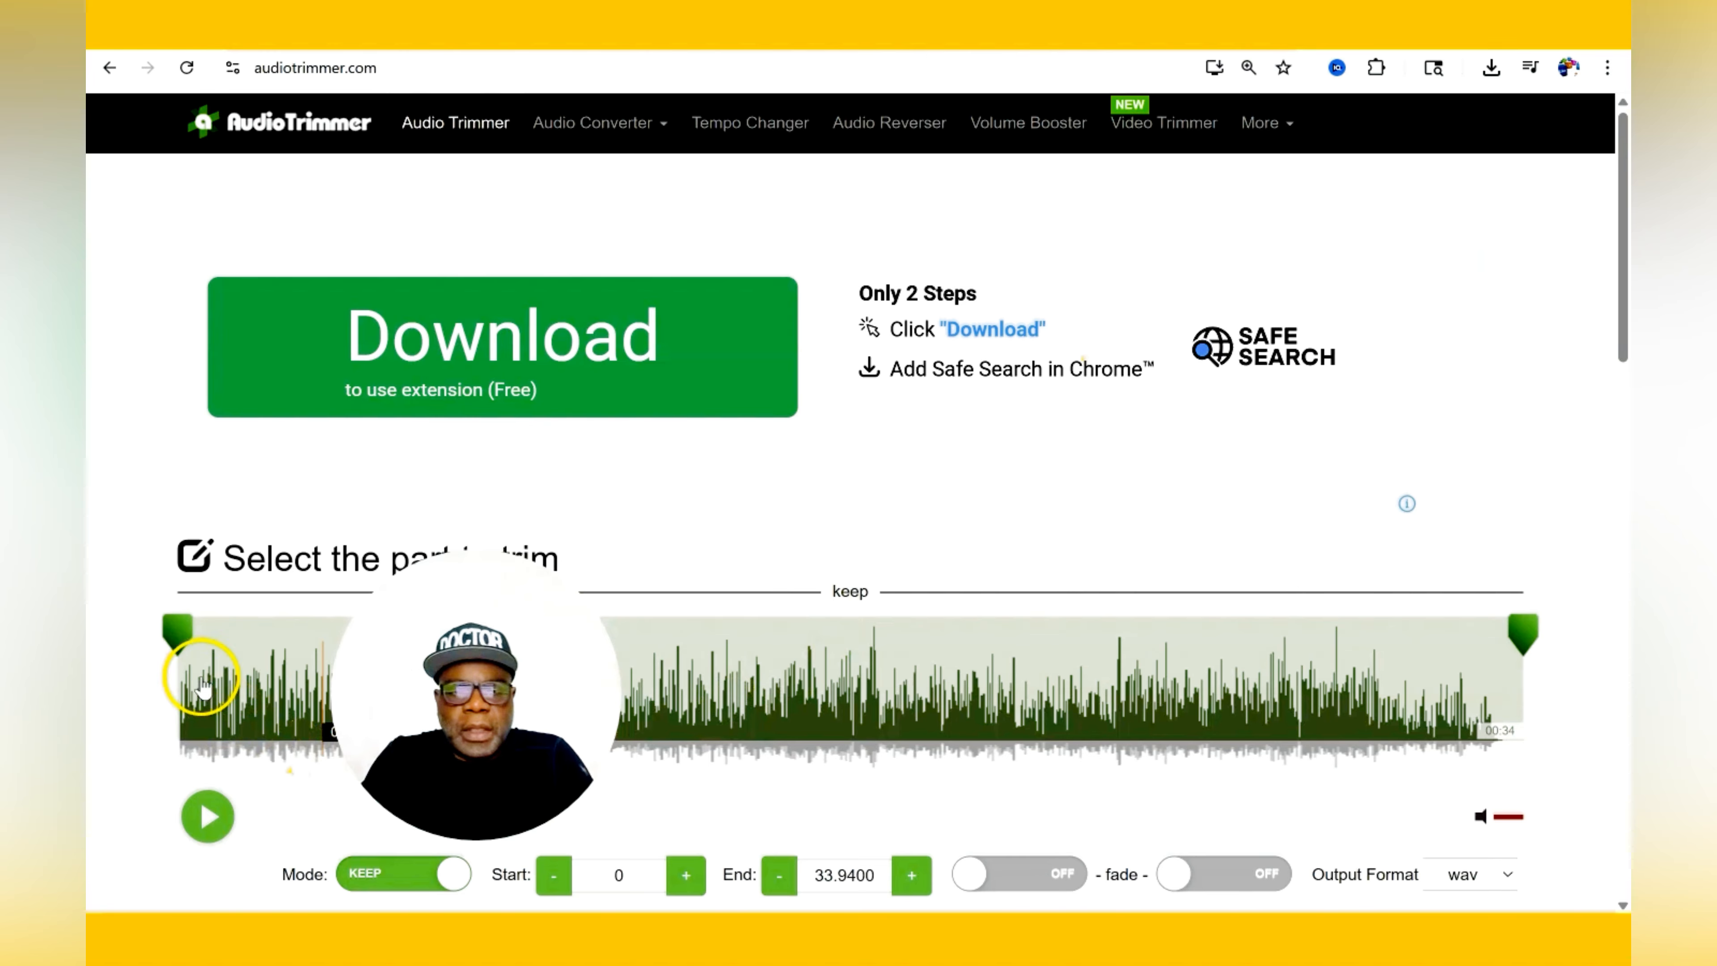
Switch to AudioTrimmer and trim the beginning off the song clip that ends at 33.94 seconds
left_click_drag(179, 619, 408, 630)
left_click(280, 670)
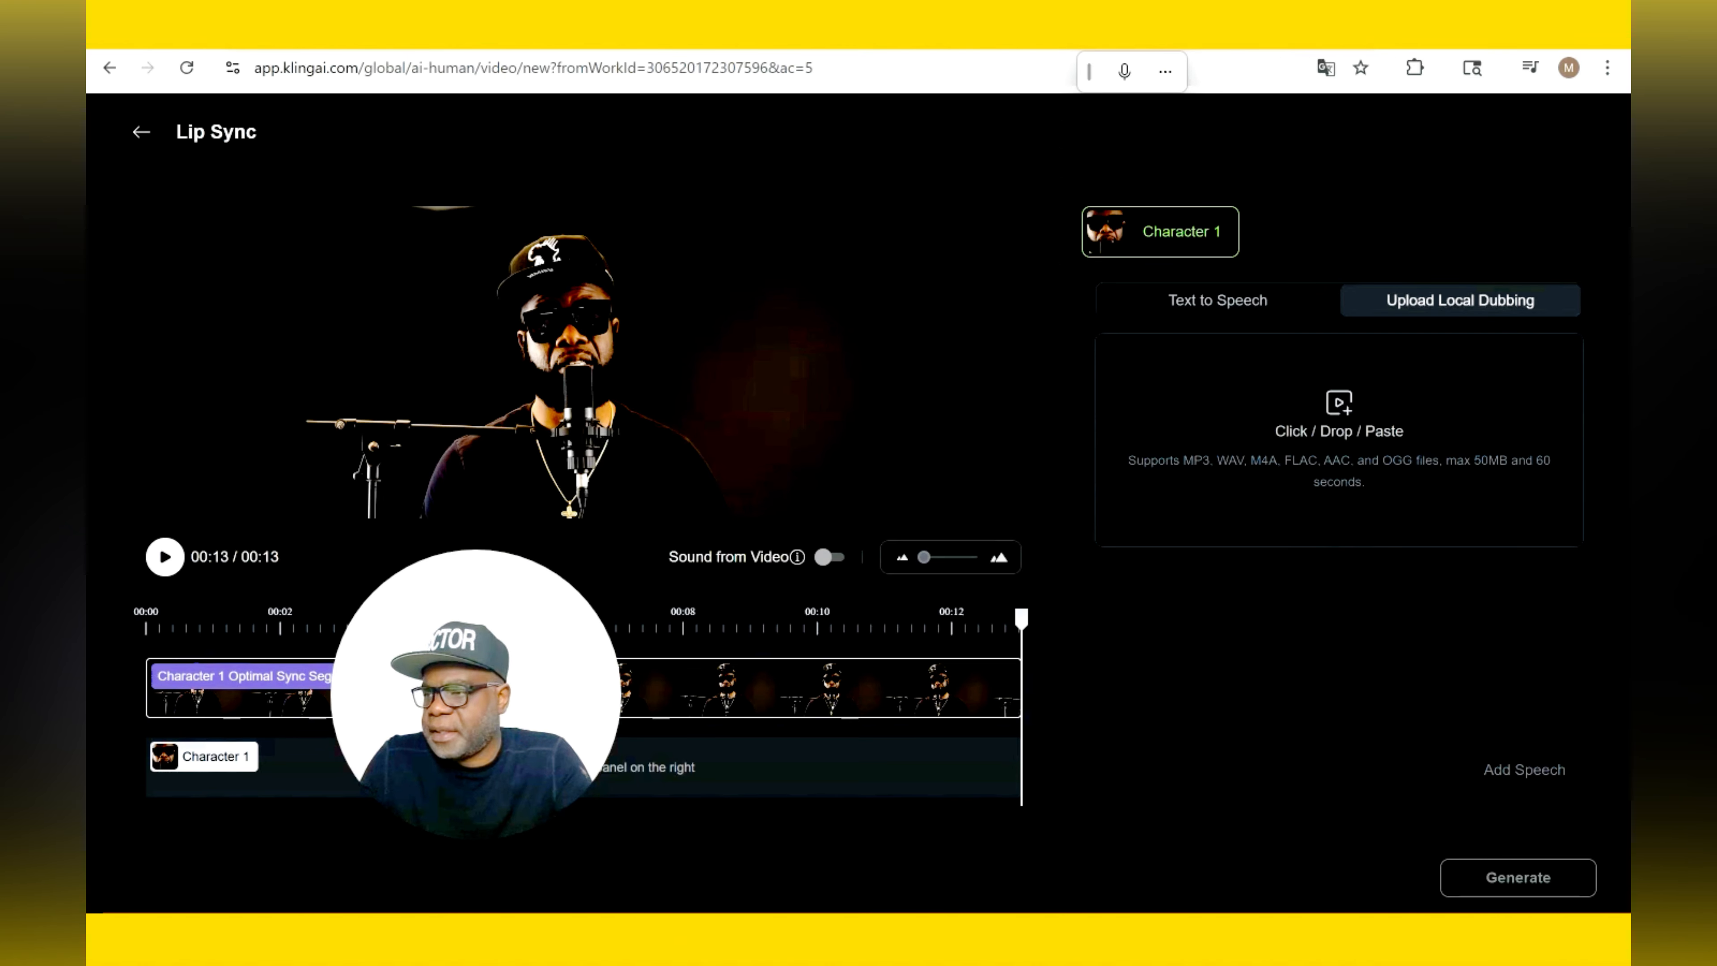
Switch to Kling AI Lip Sync, upload to-god-be-glory_AudioMaster-[AudioTrimmer.com]-[AudioTrimmer.com].wav as Character 1's dubbing, and generate the lip-synced video
left_click(1293, 400)
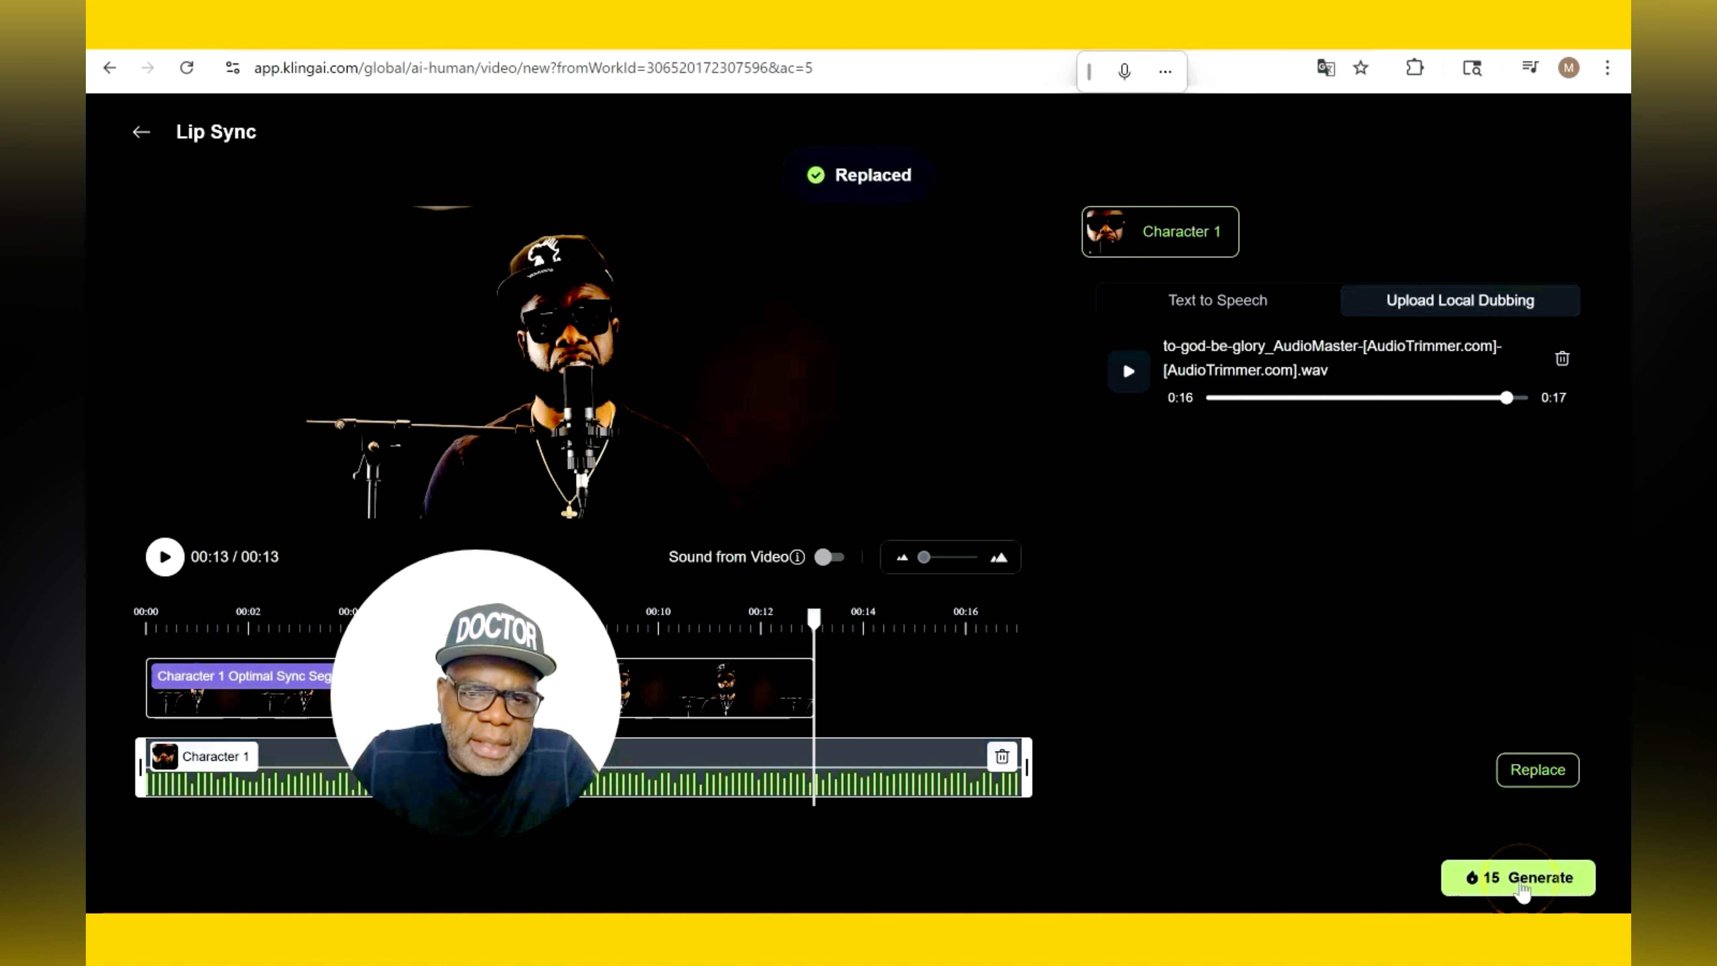
left_click(1523, 890)
left_click(1006, 552)
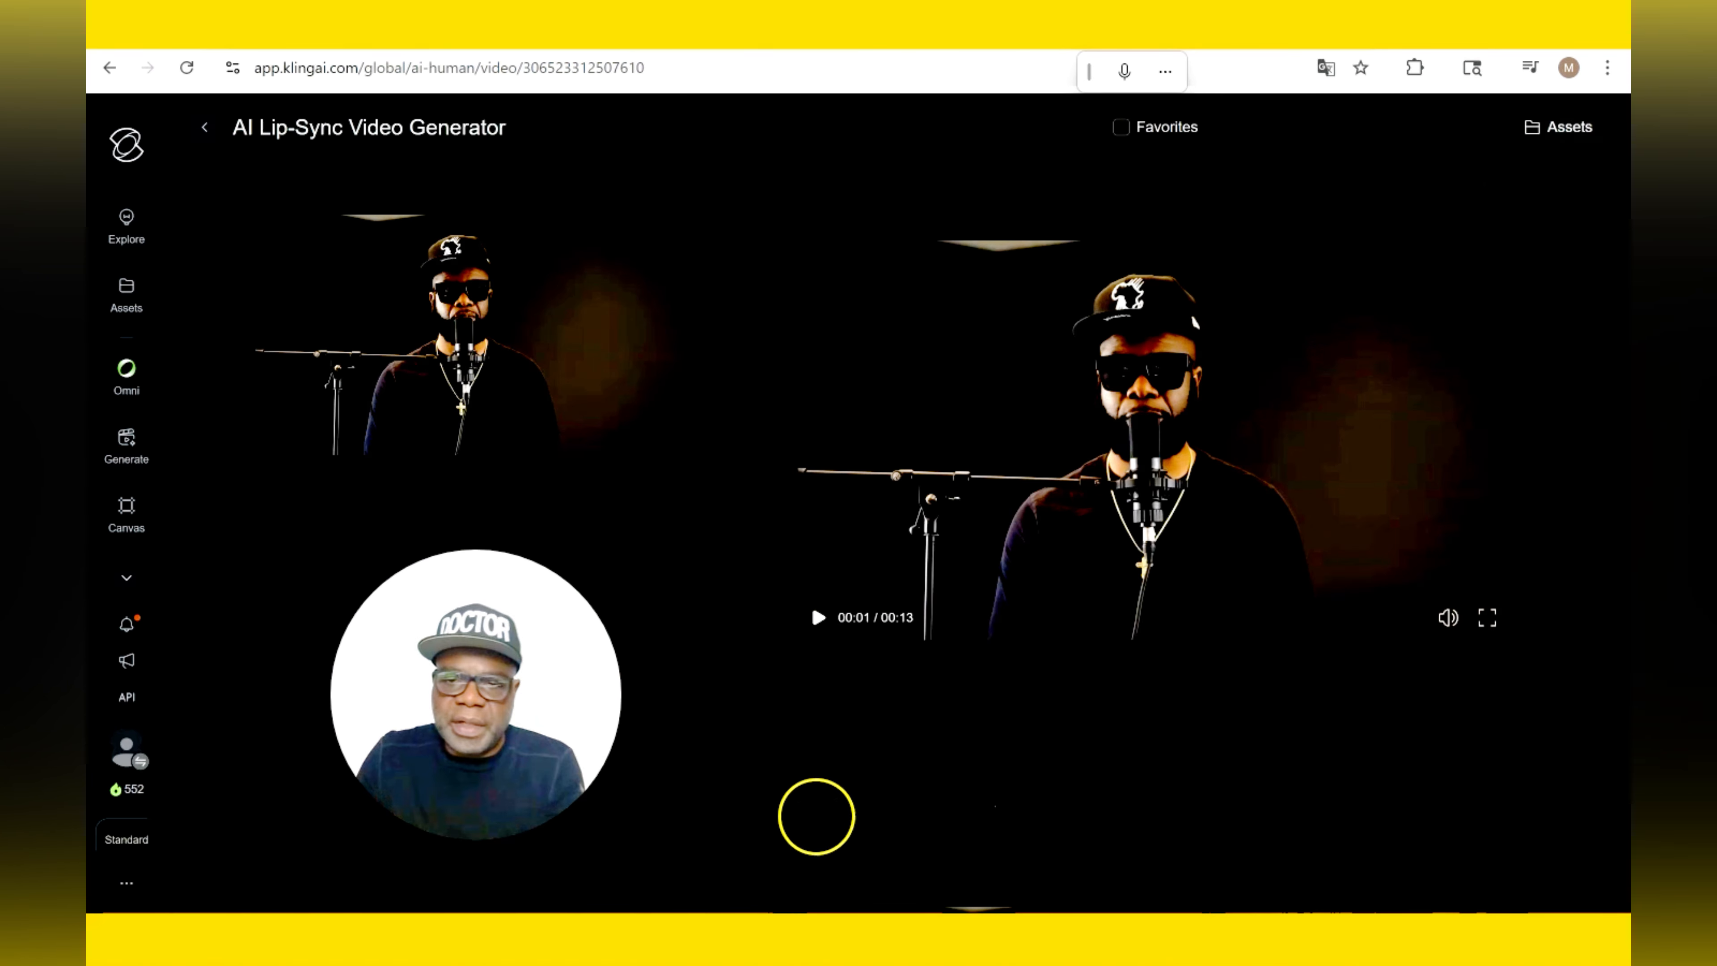
Play the generated lip-sync video to check the singer's lip movement, and mute its sound
left_click(818, 619)
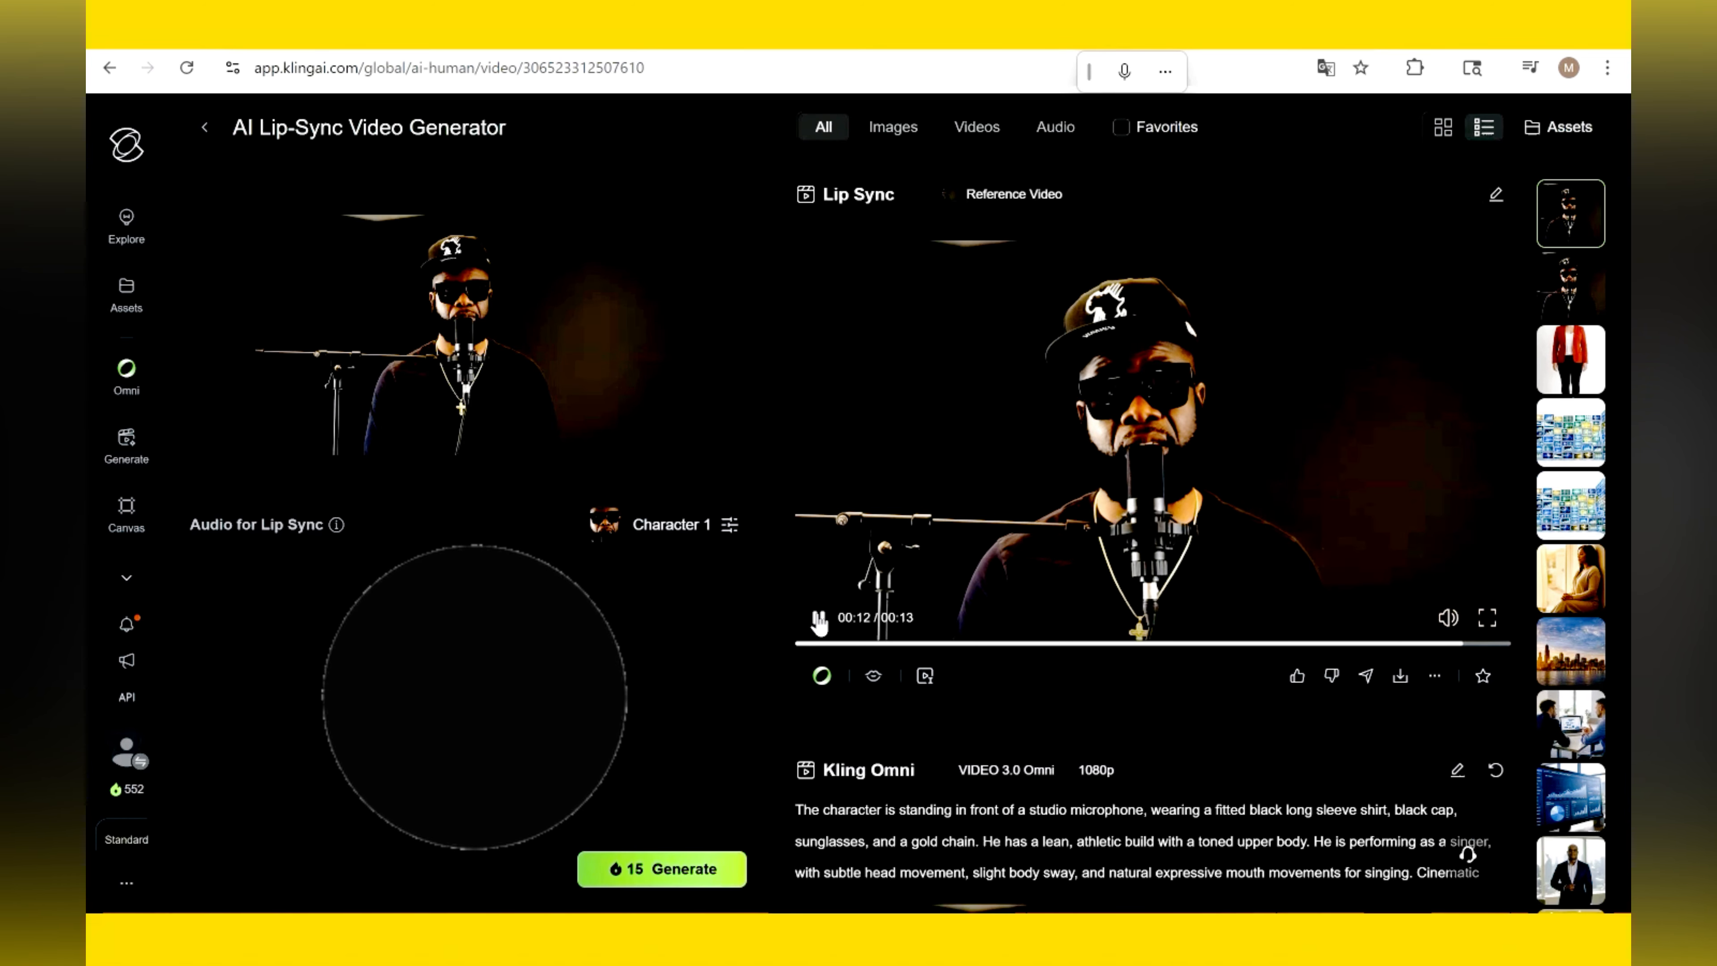
left_click(815, 642)
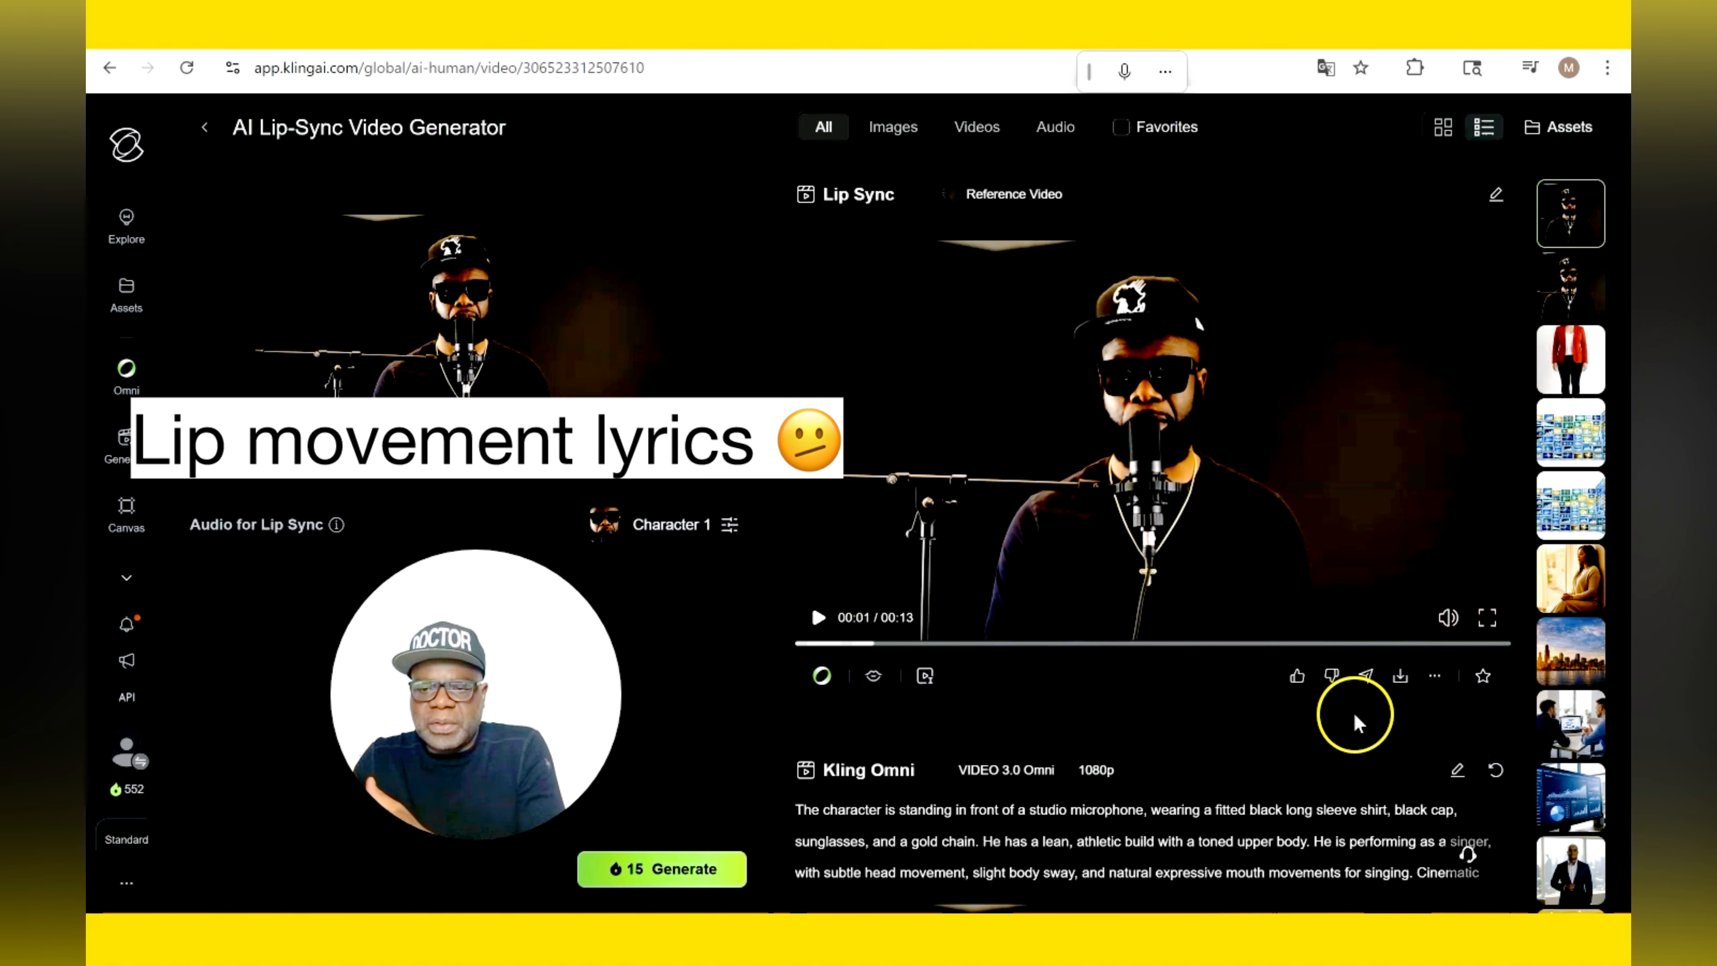
left_click(1448, 618)
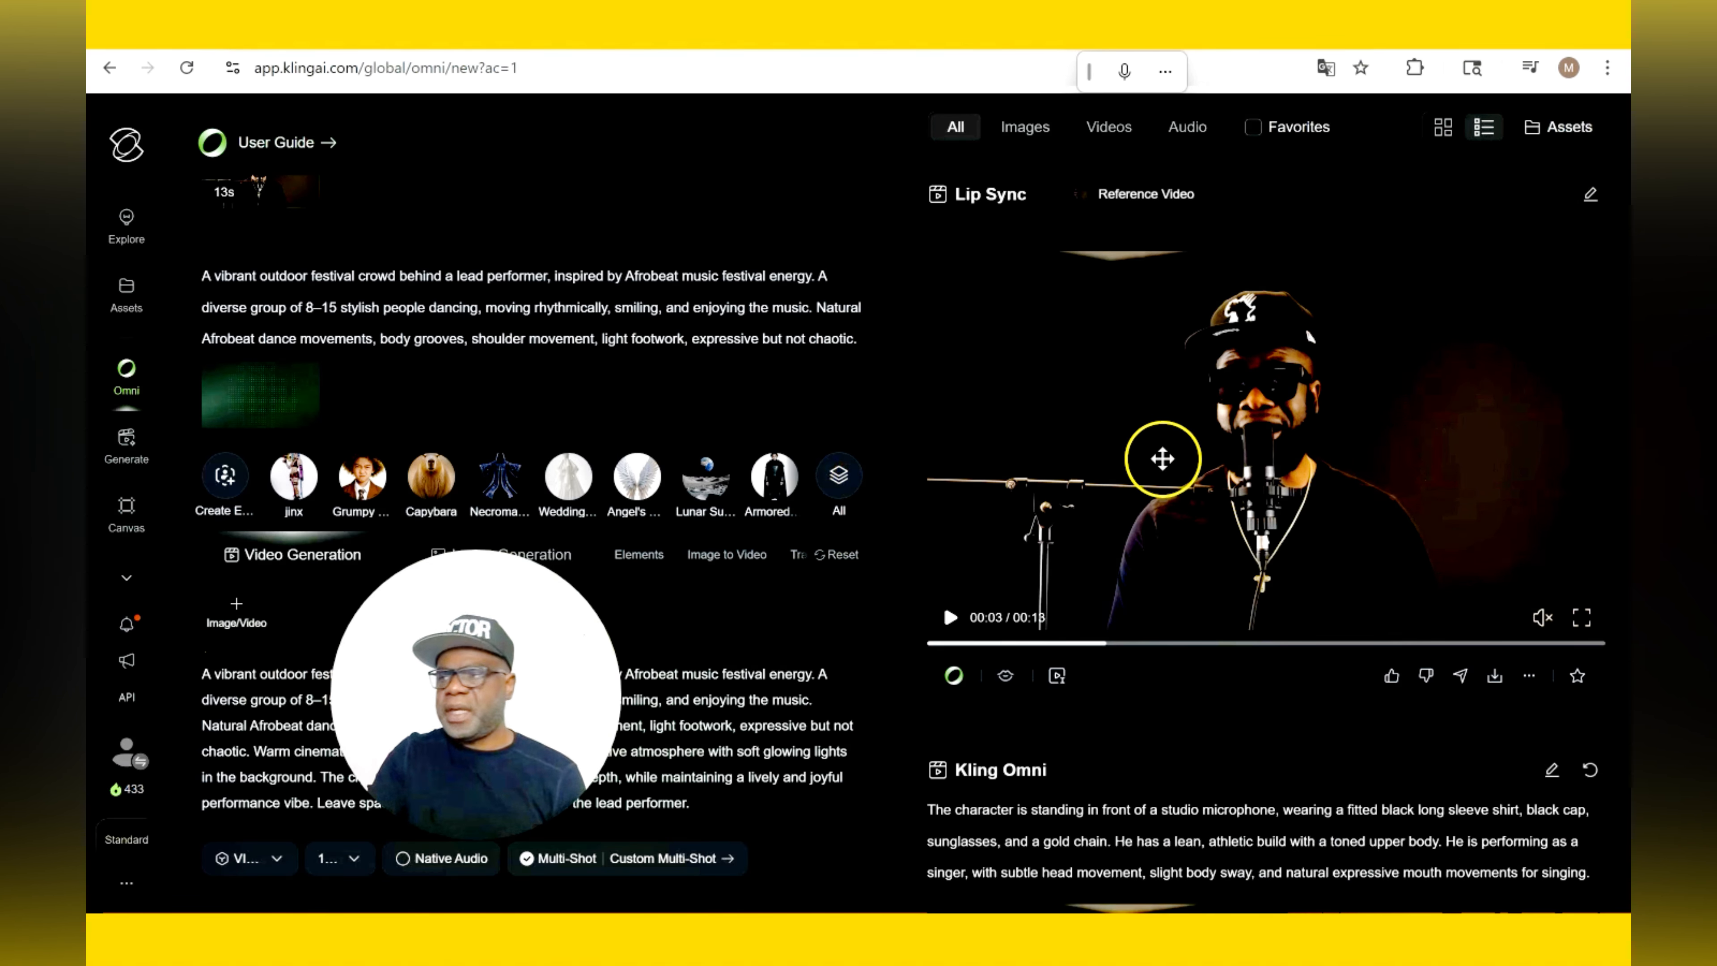
Play both Lip Sync results in the Omni generation history to compare the singer's lip movement
mouse_move(1315, 357)
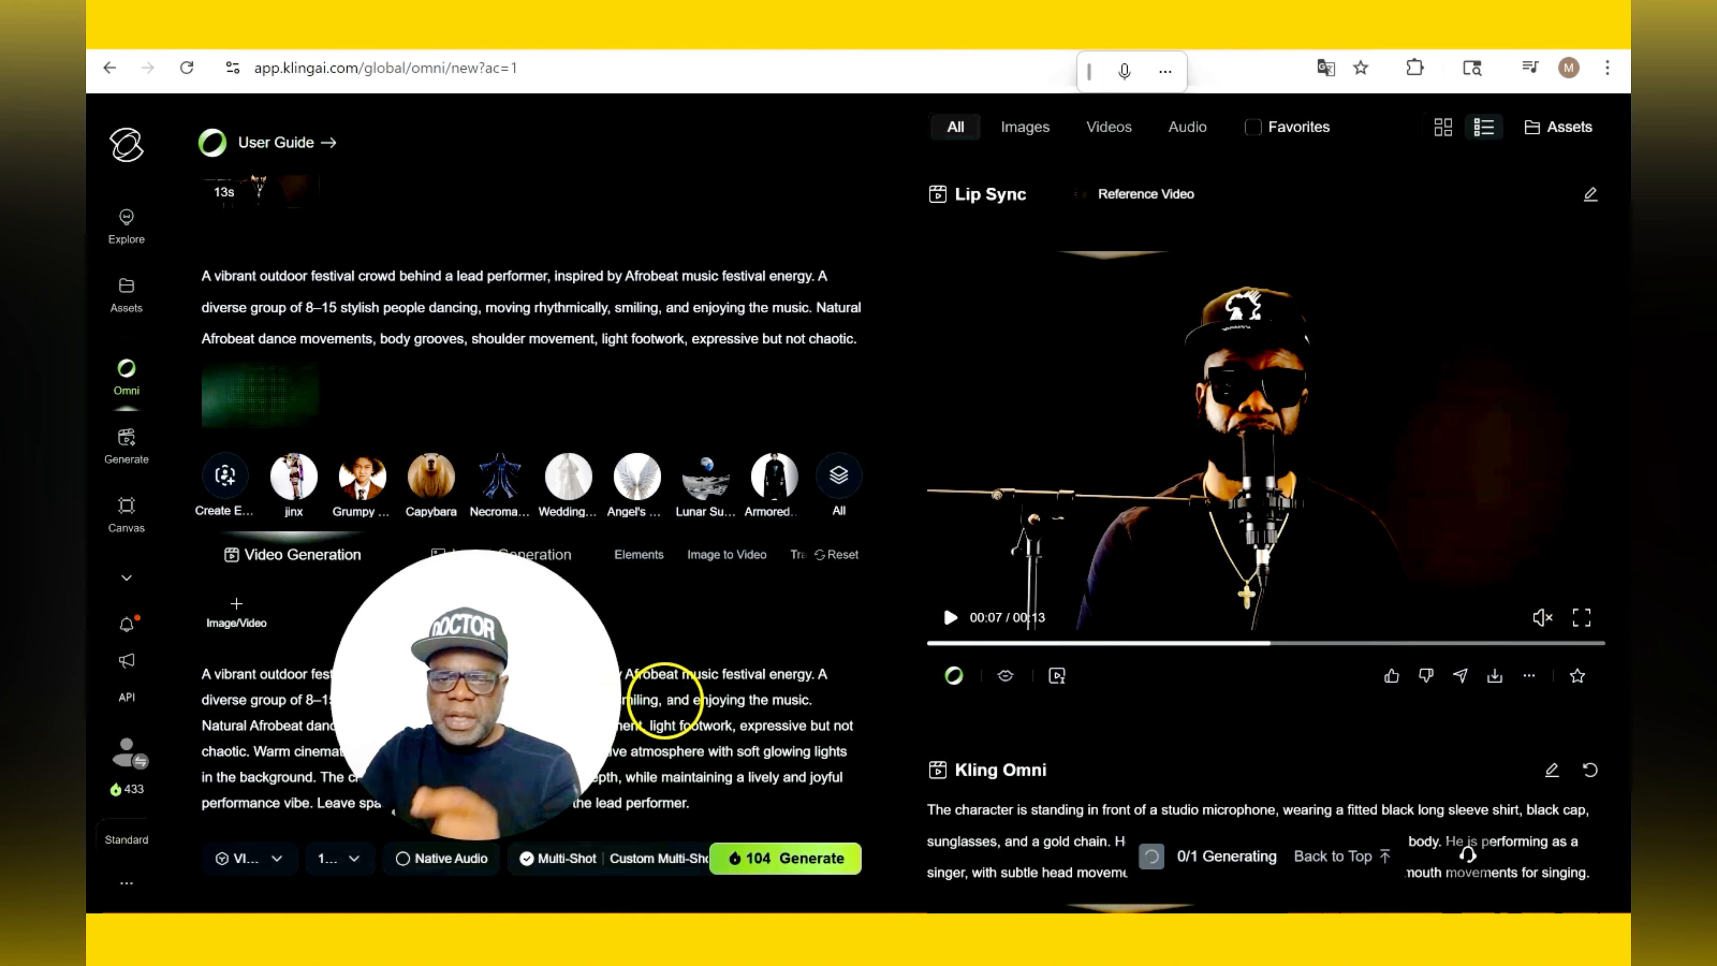
left_click(1418, 491)
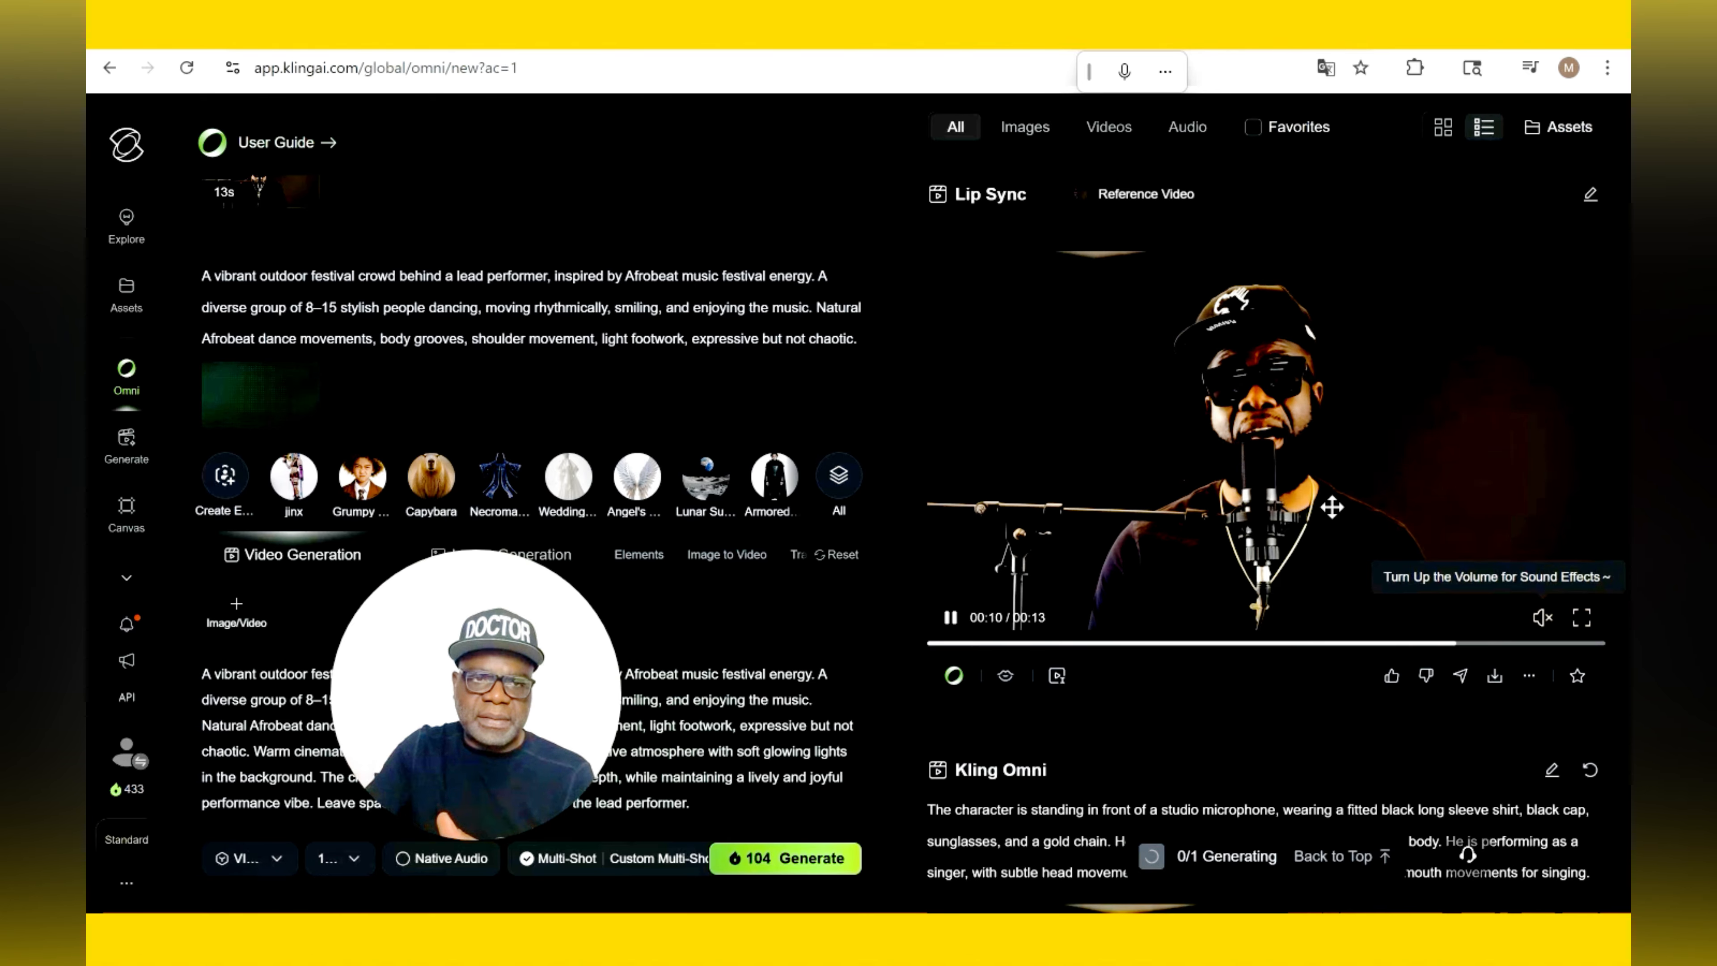
scroll(1332, 507, "up", 5)
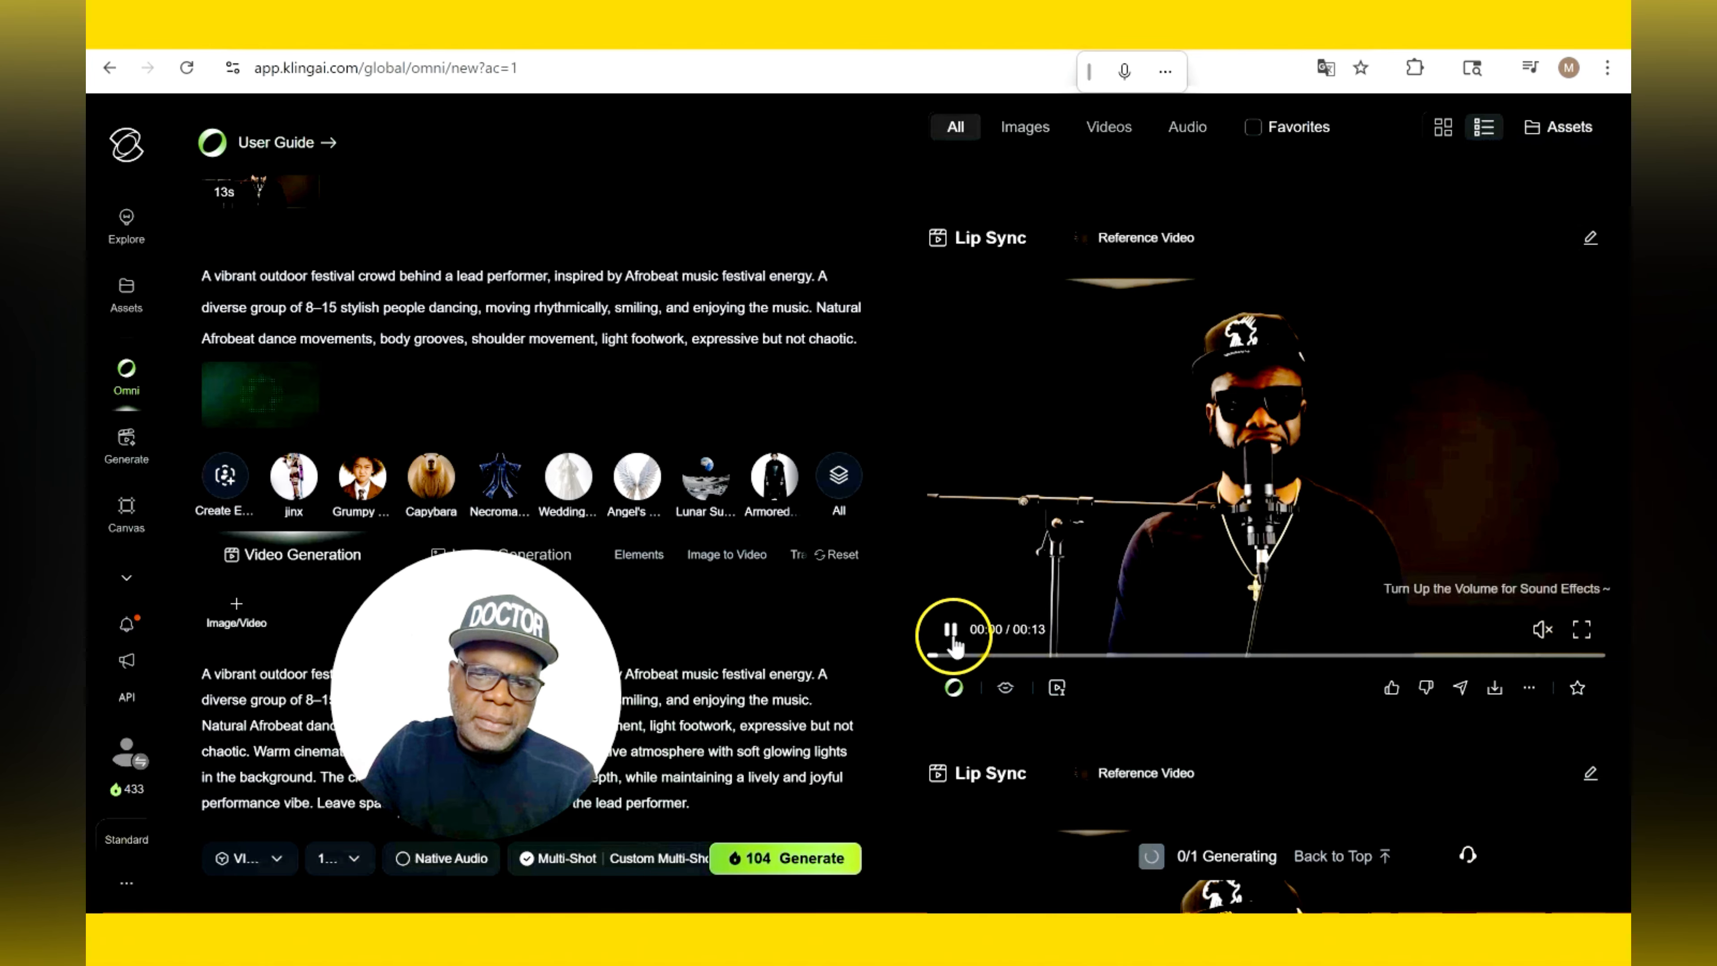
left_click(946, 632)
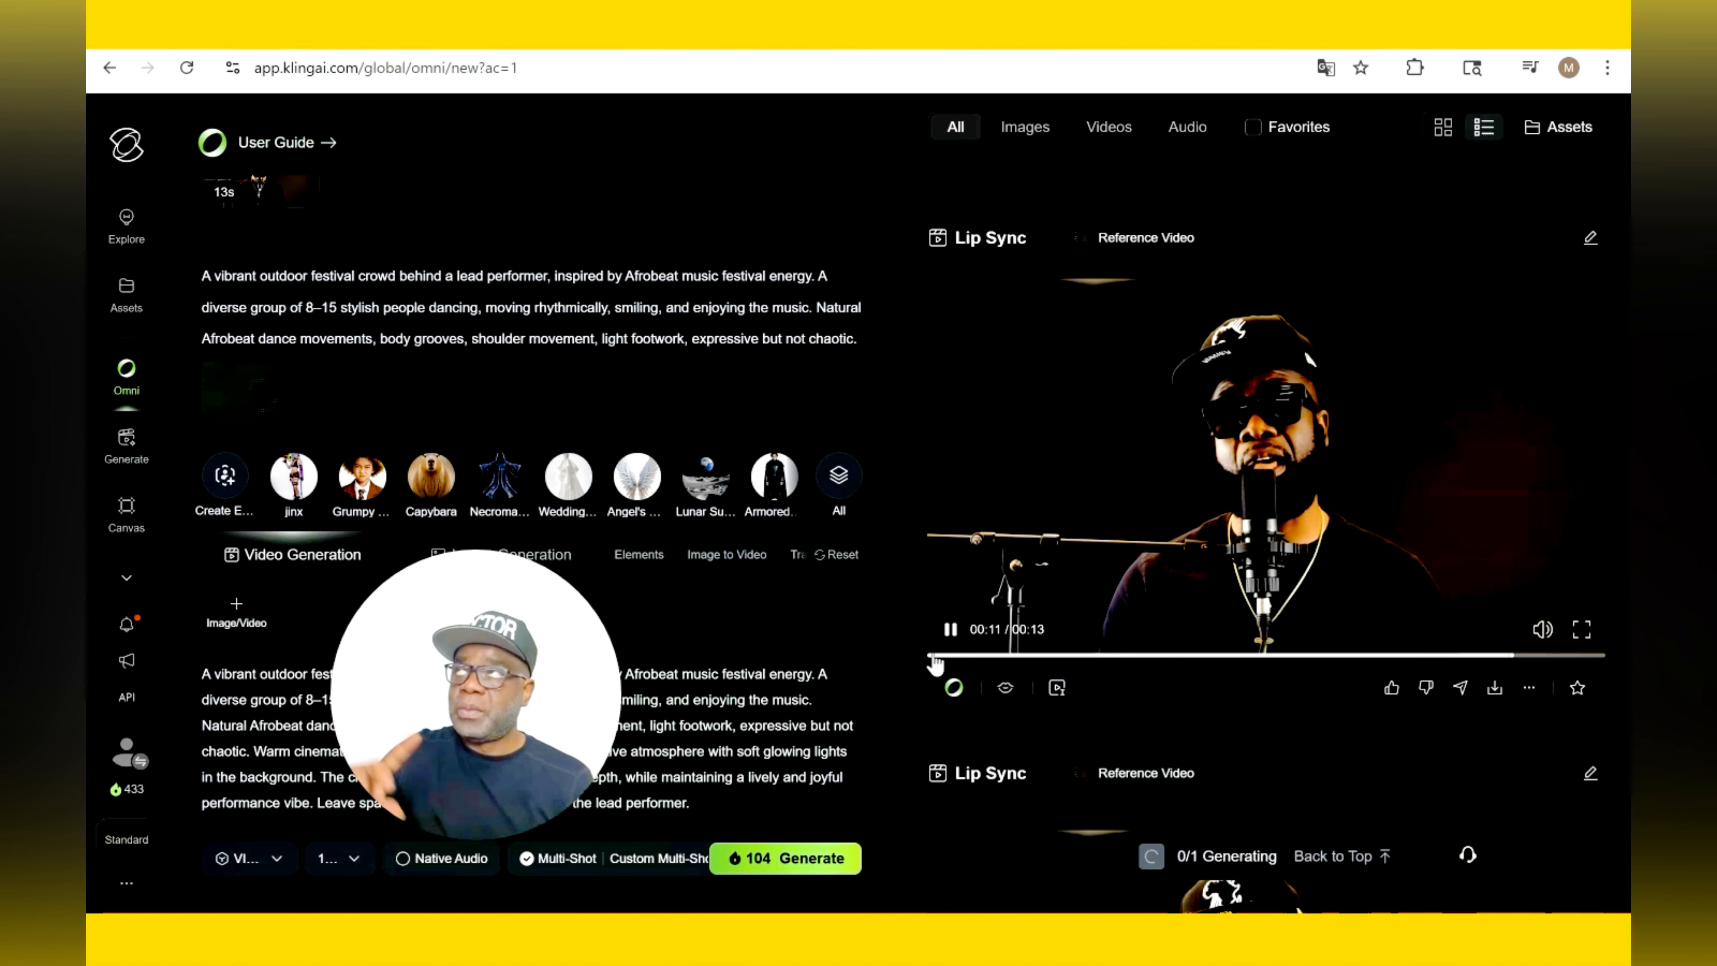
left_click(950, 631)
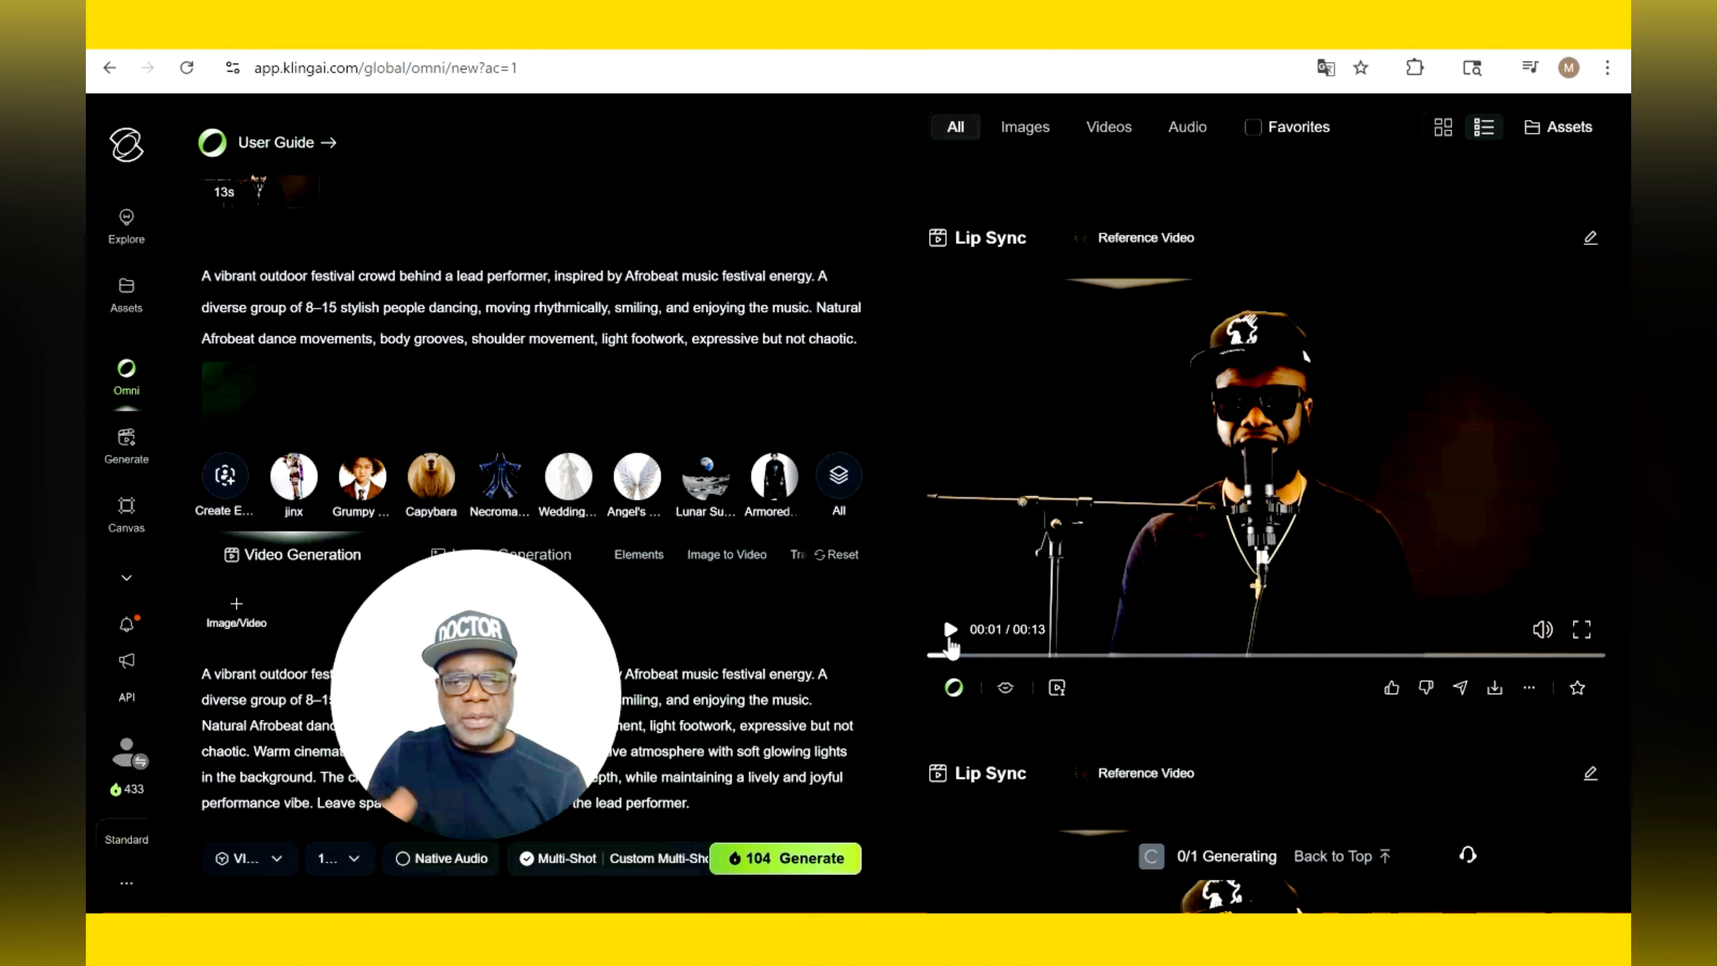
Check the progress of the festival crowd video and download the newest lip-sync video as MP4 without watermark
scroll(1277, 416, "up", 6)
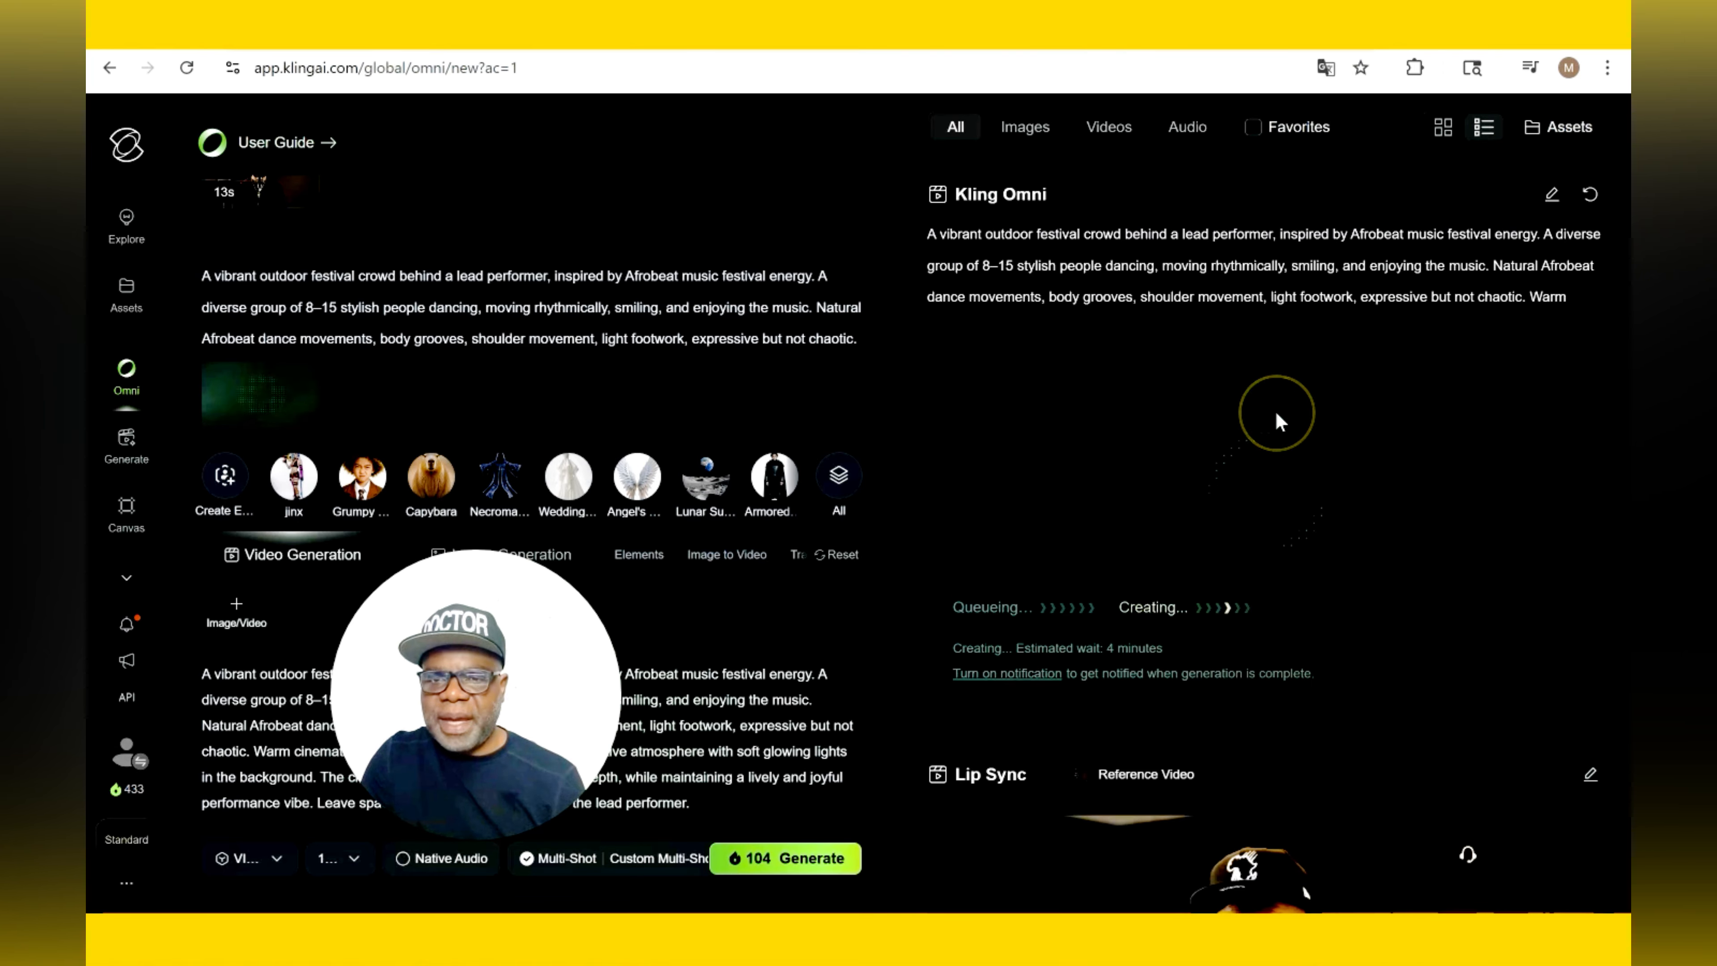
scroll(933, 690, "down", 6)
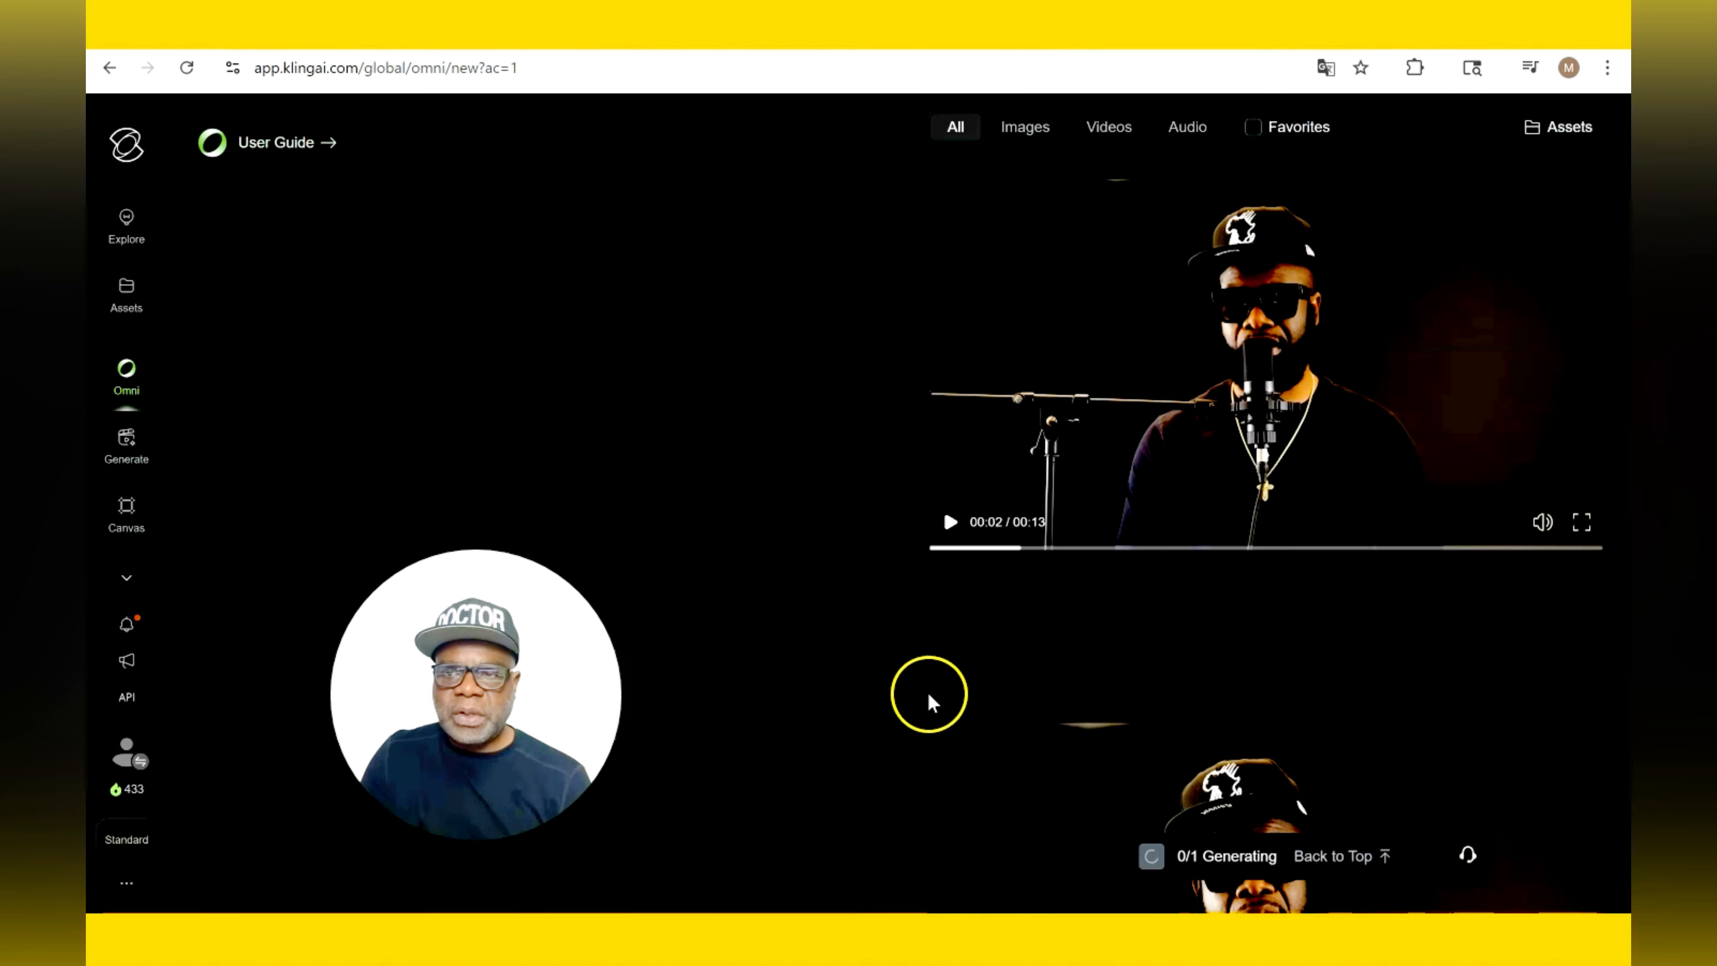
mouse_move(1495, 583)
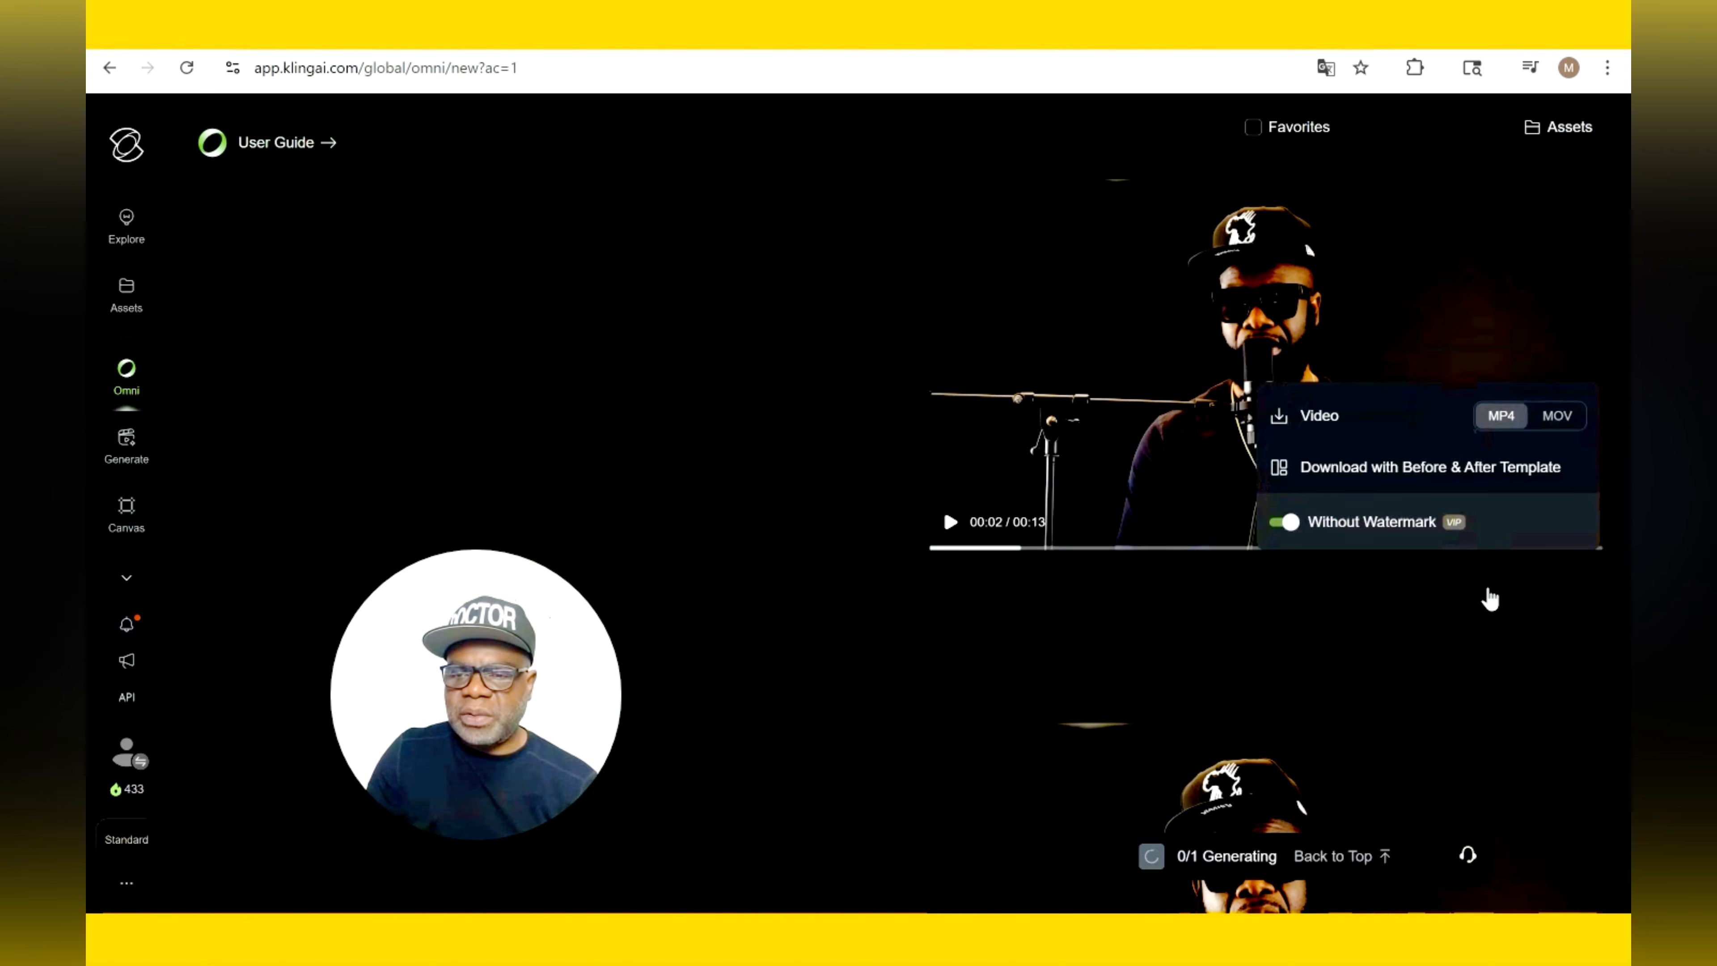
left_click(1496, 588)
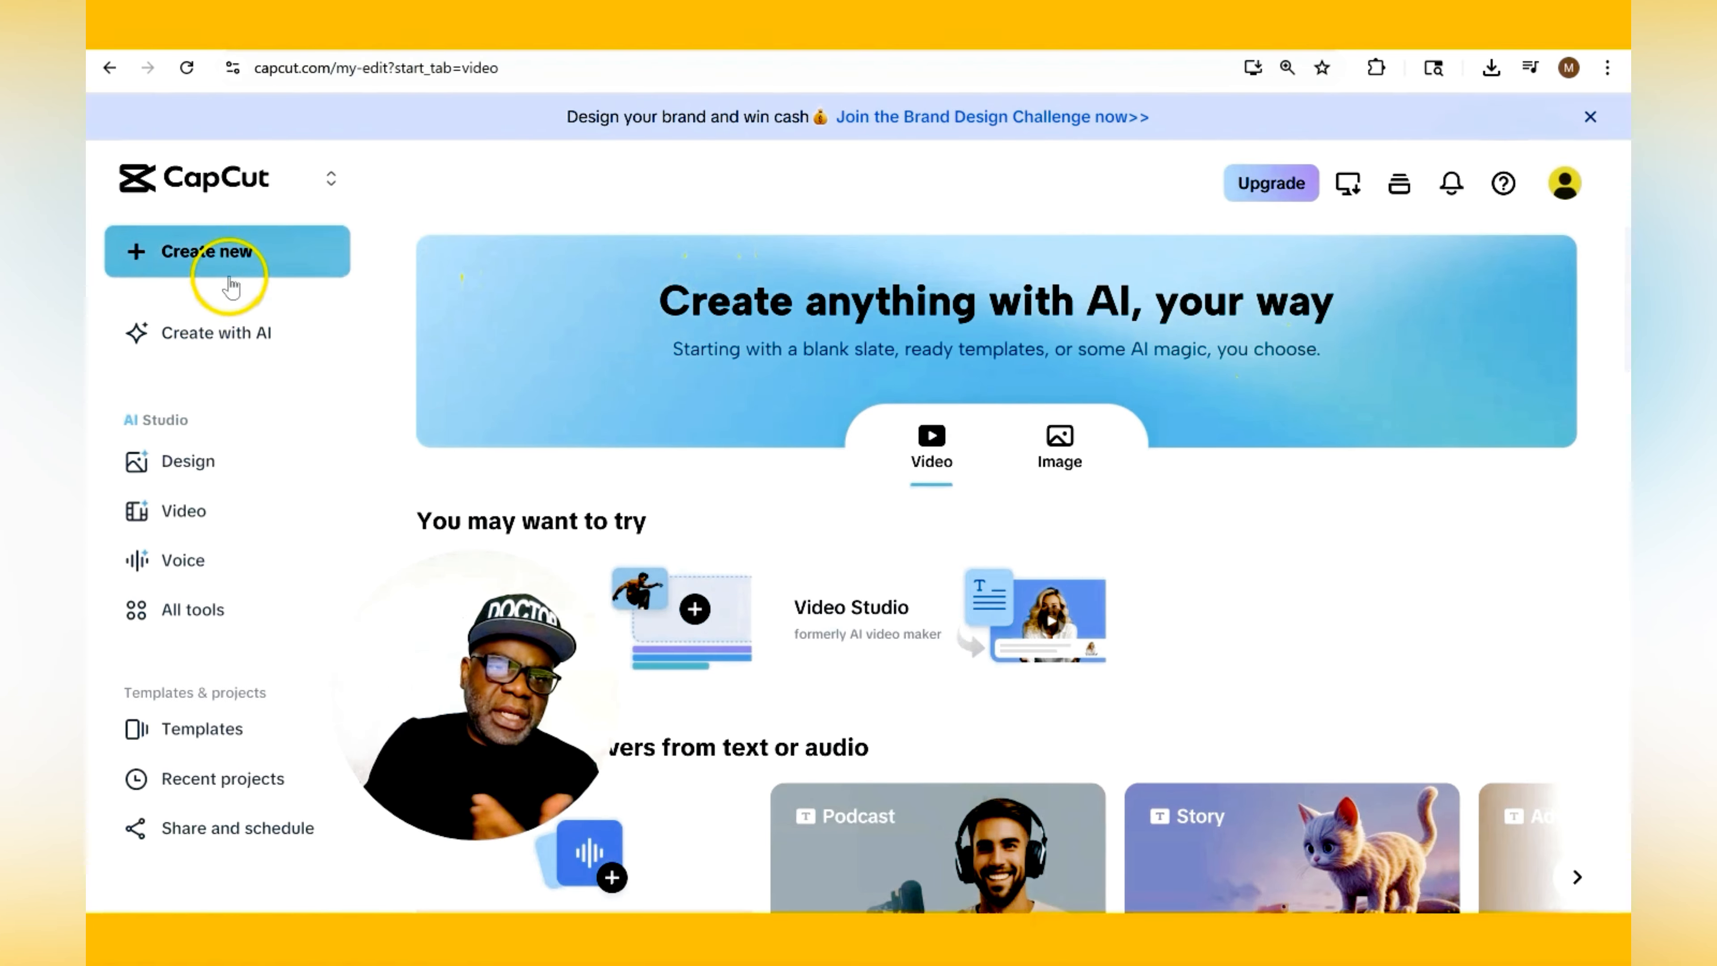
Switch to CapCut, create a new 16:9 video project, and upload the lip-sync clips and trimmed song audio
left_click(236, 255)
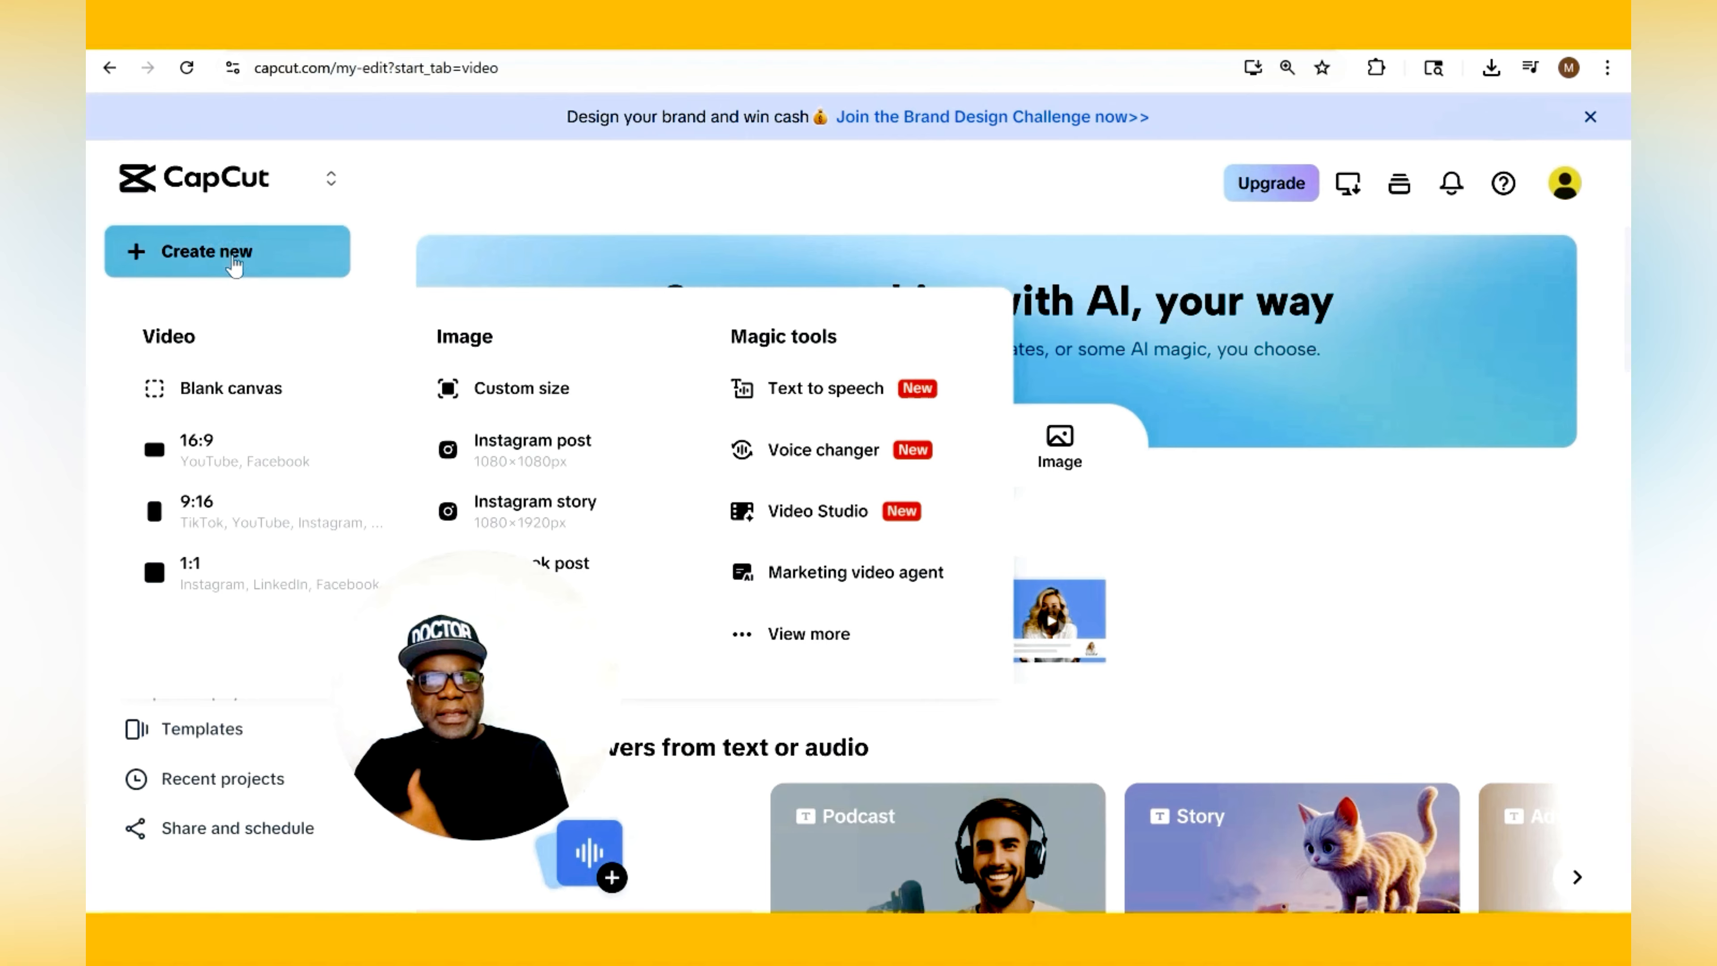
left_click(243, 477)
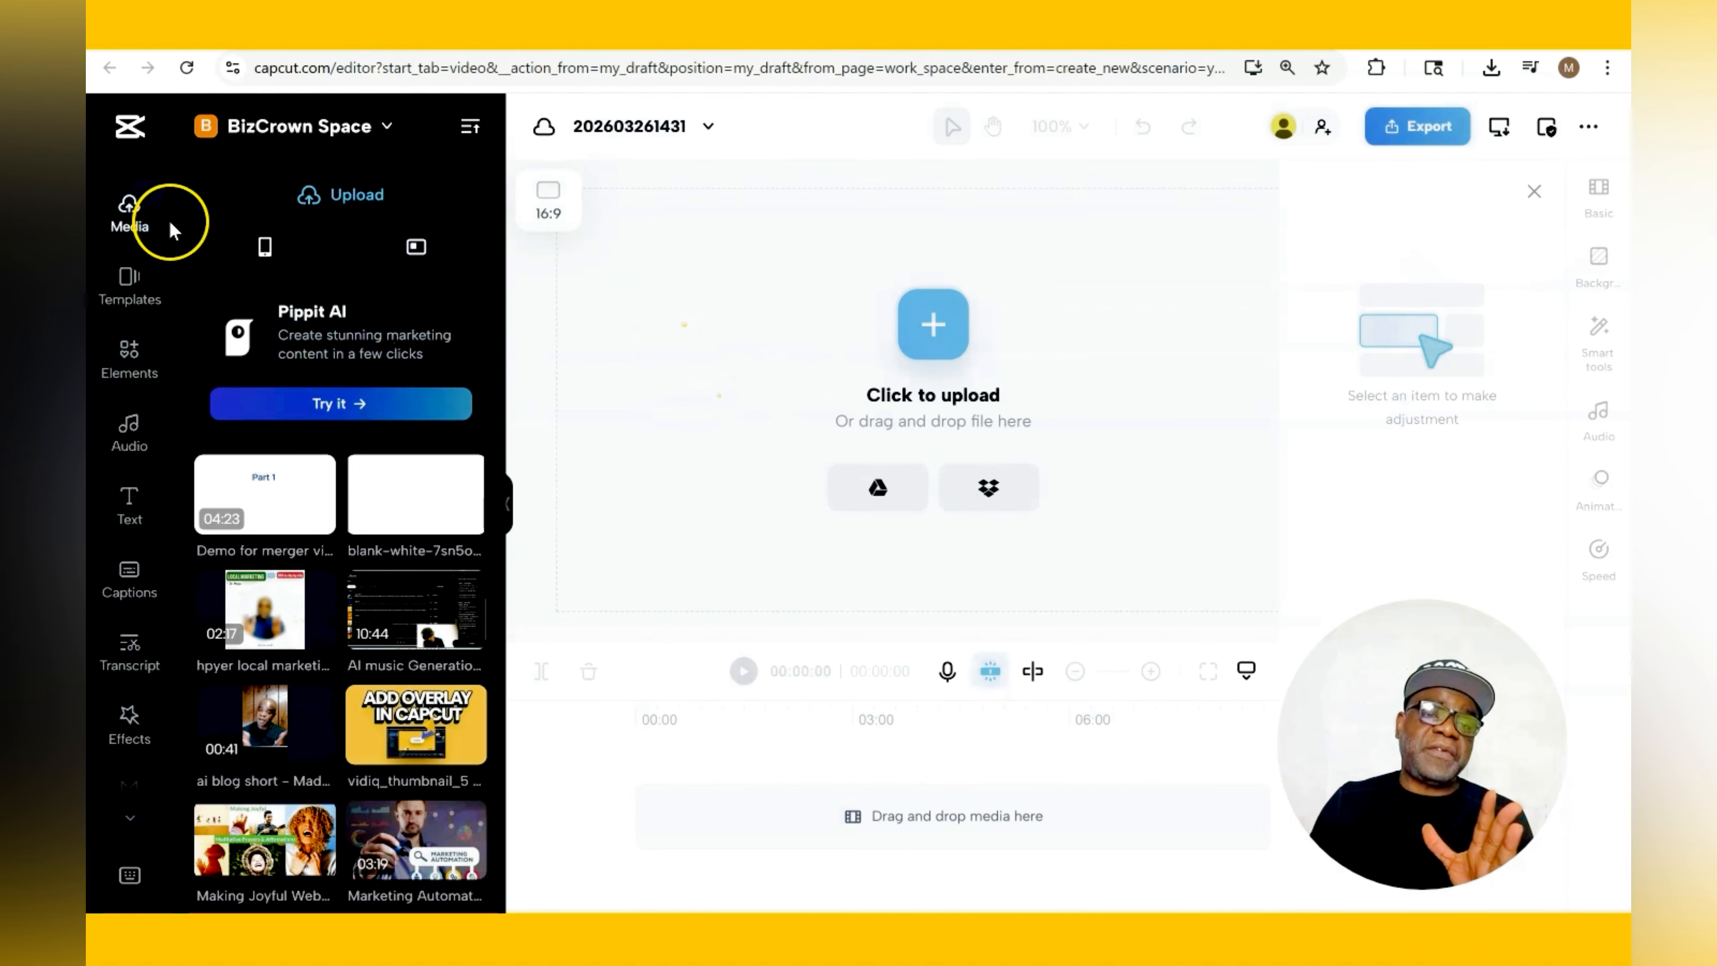
left_click(308, 196)
left_click(311, 259)
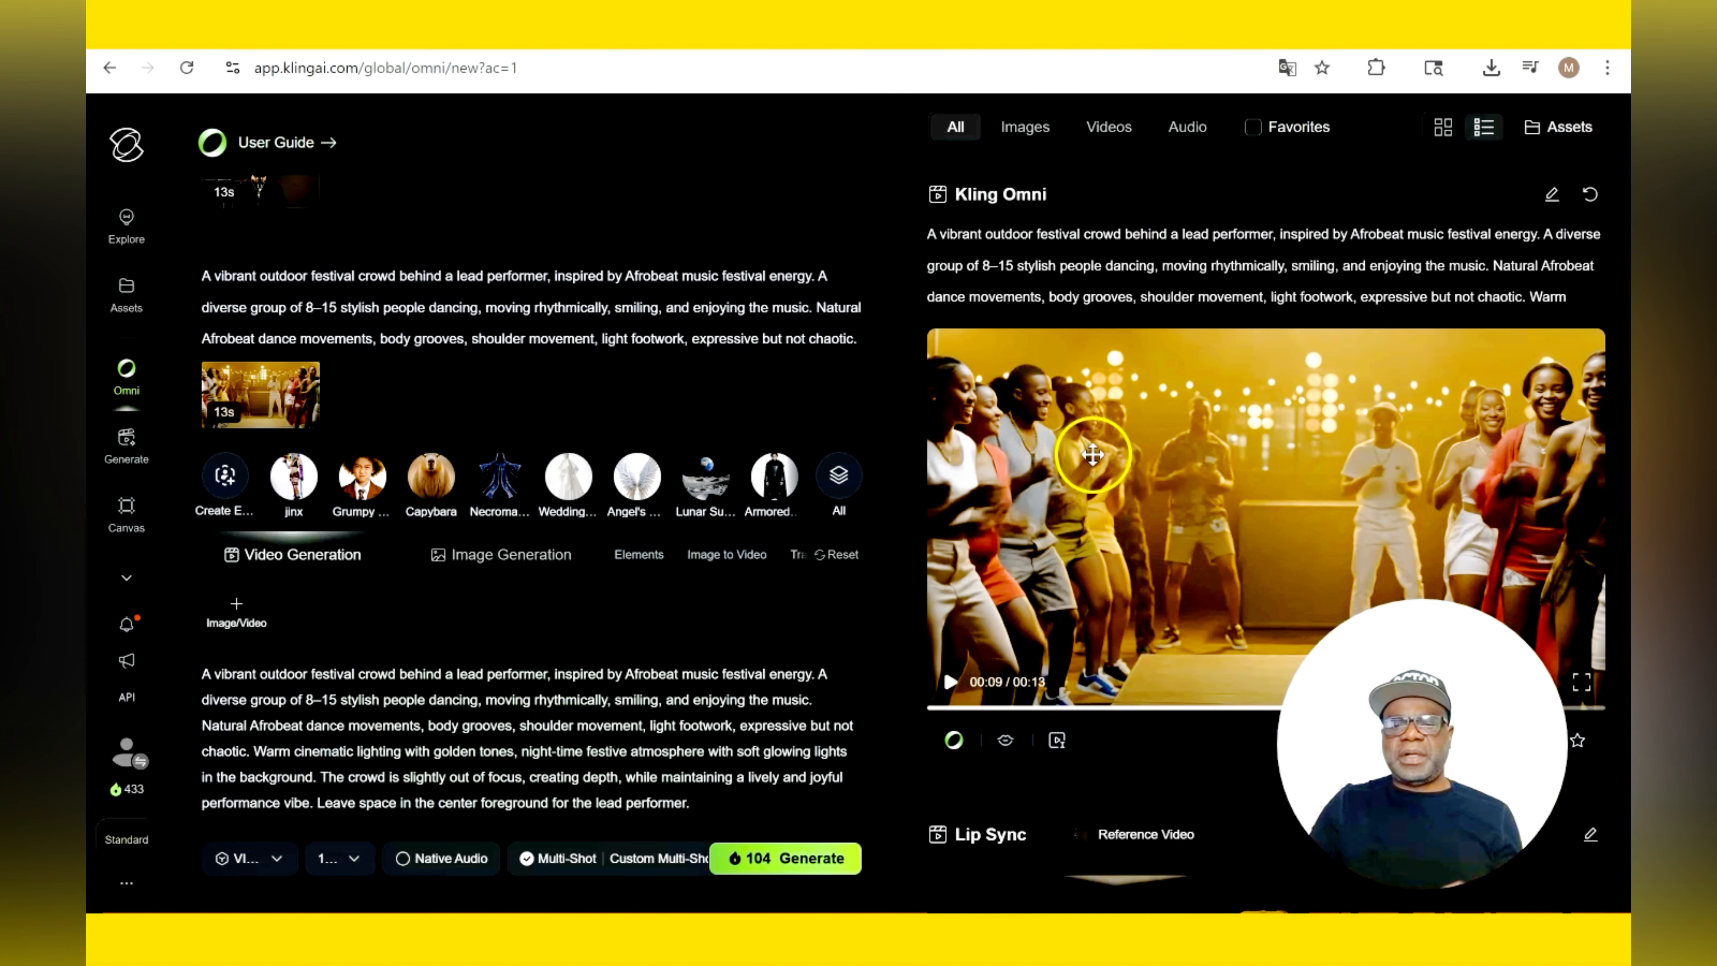
Switch to Kling AI, play the generated festival crowd video, and download it
left_click(1093, 455)
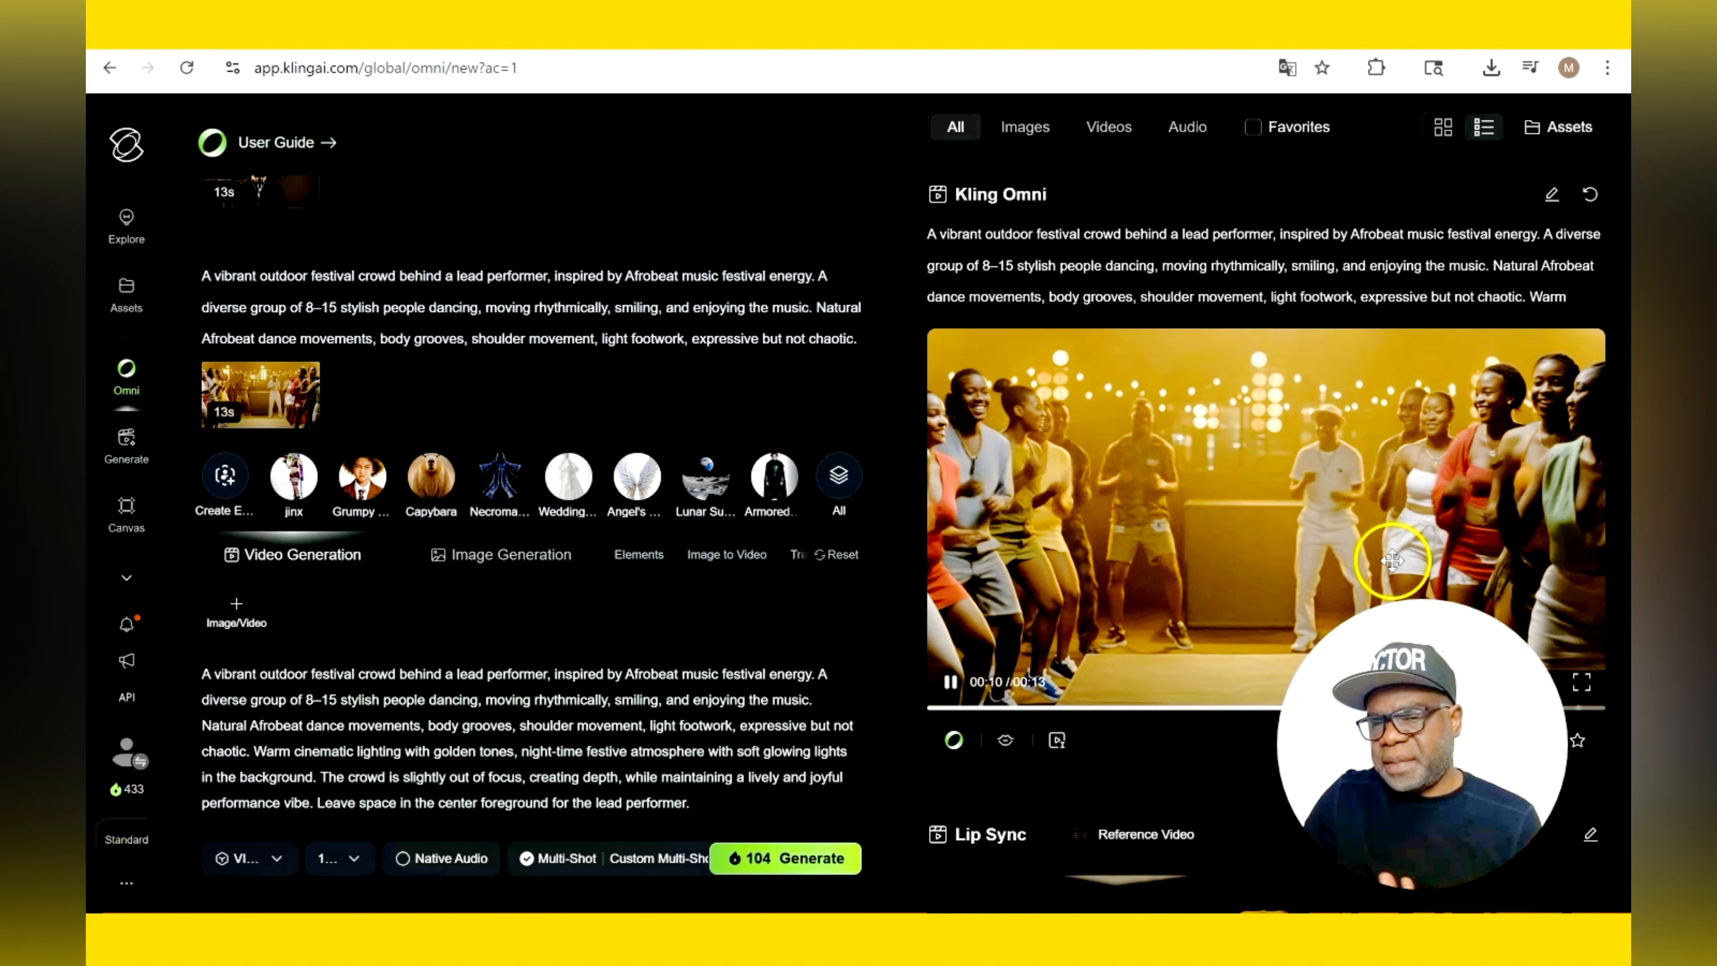
mouse_move(1538, 741)
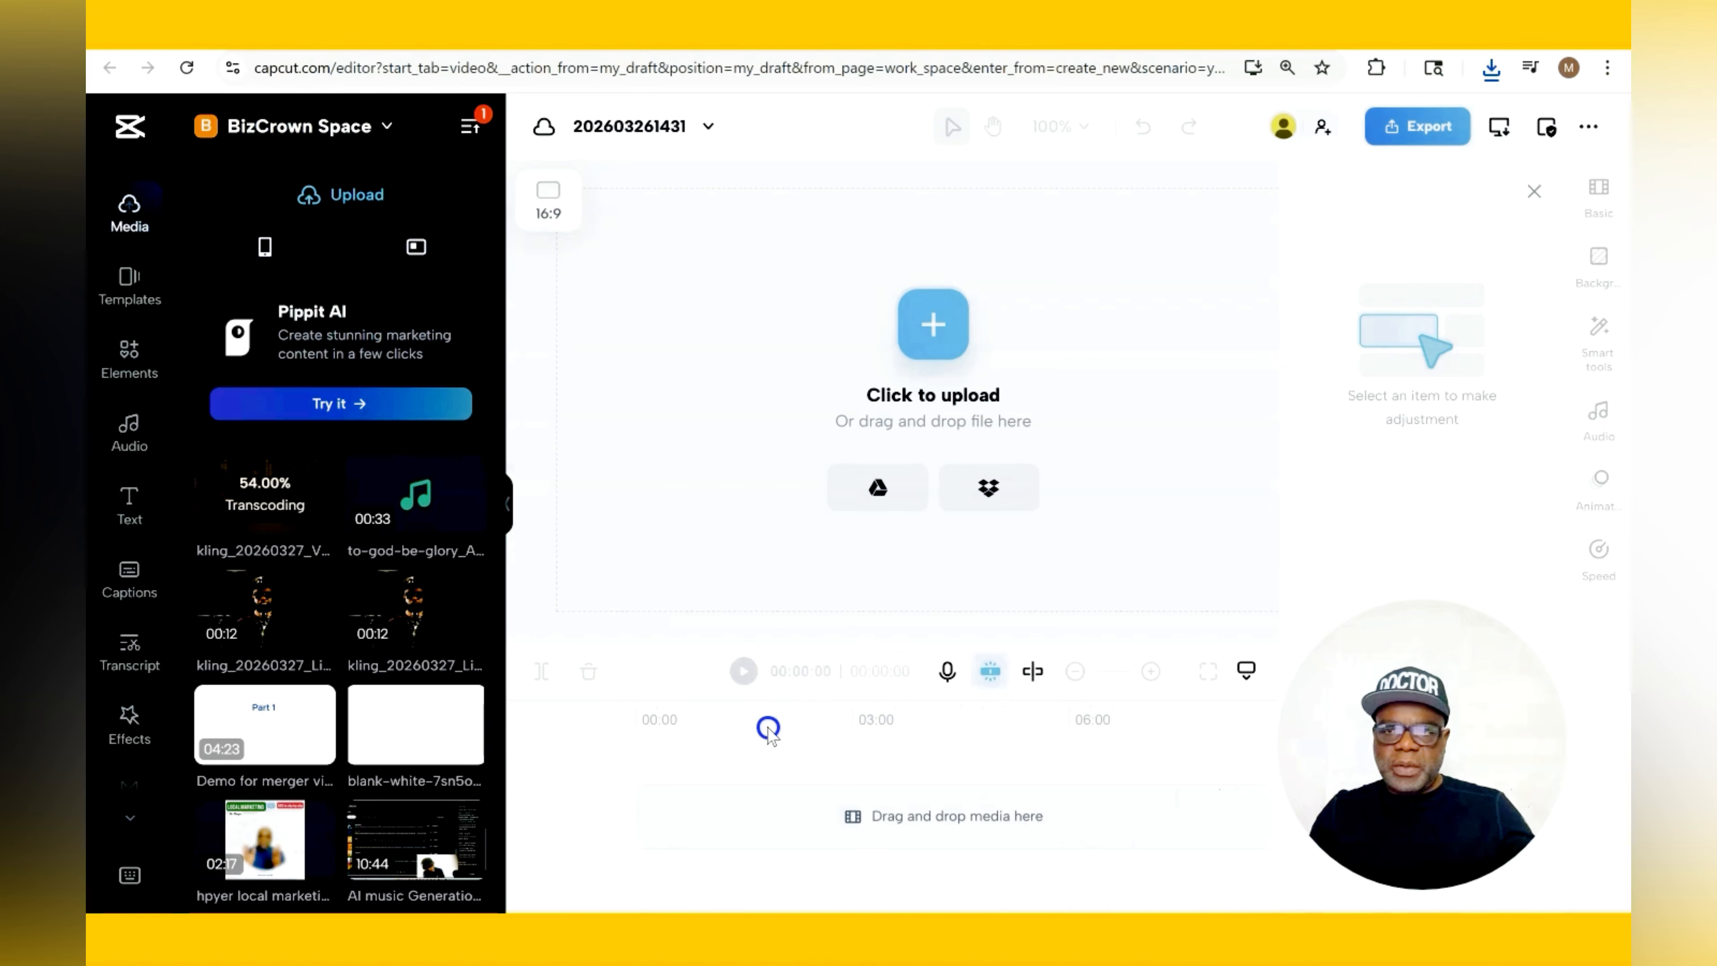
left_click(429, 504)
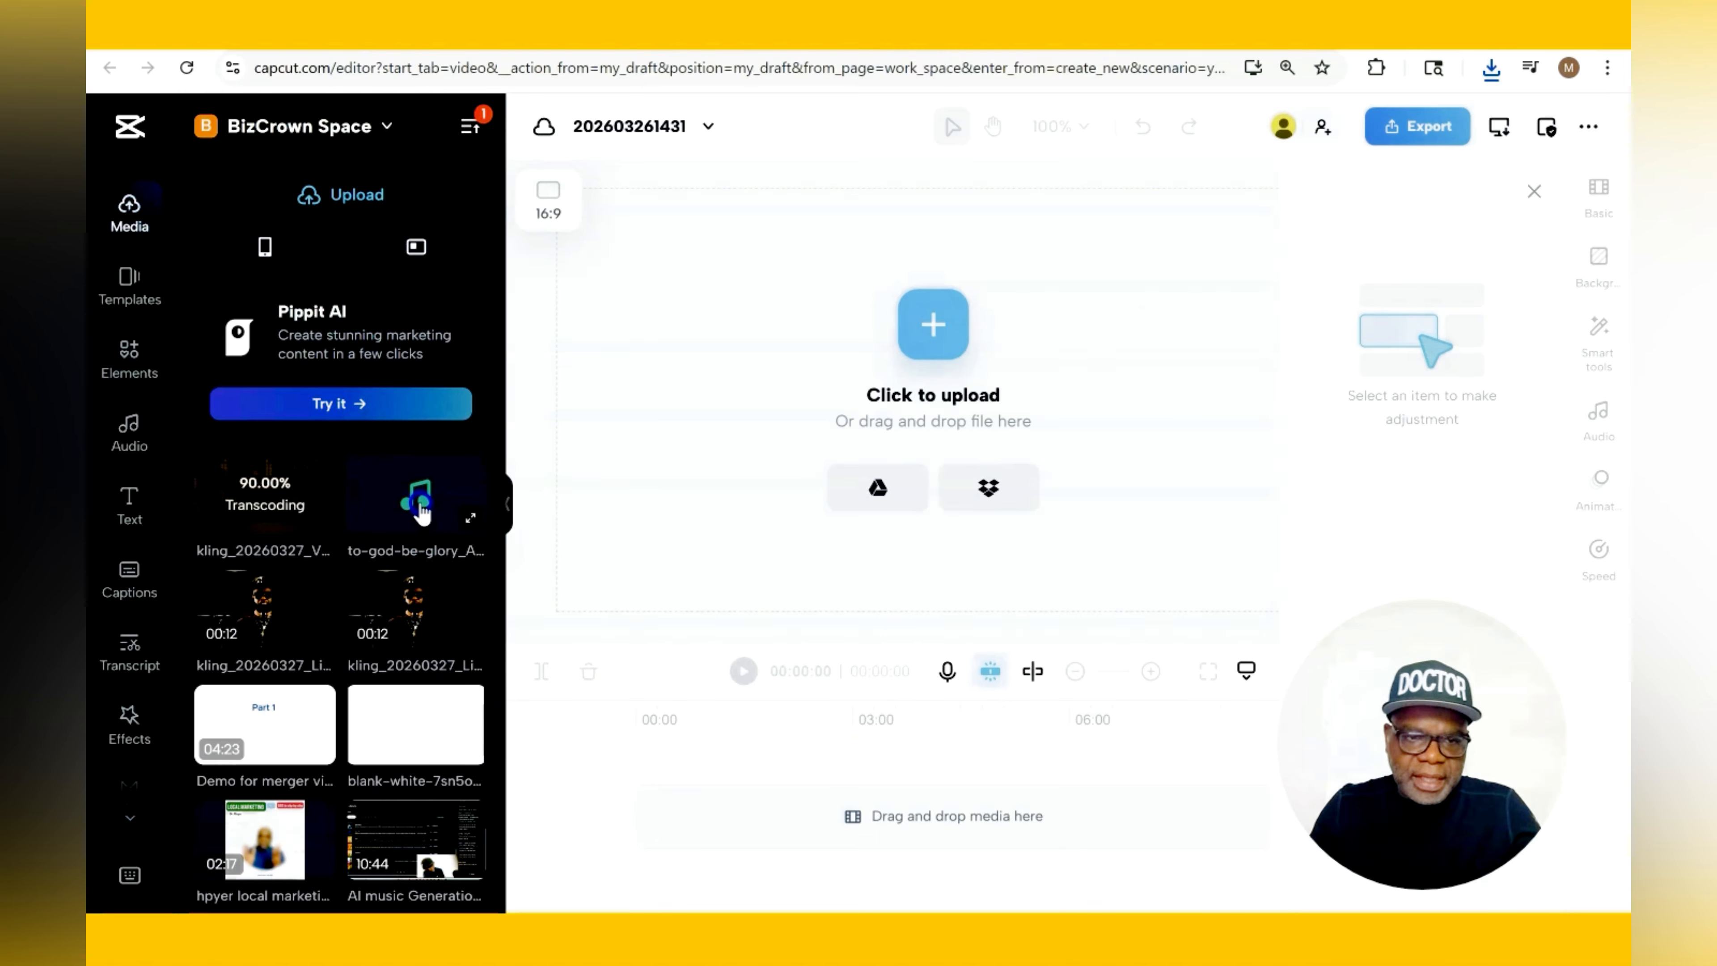
left_click(332, 599)
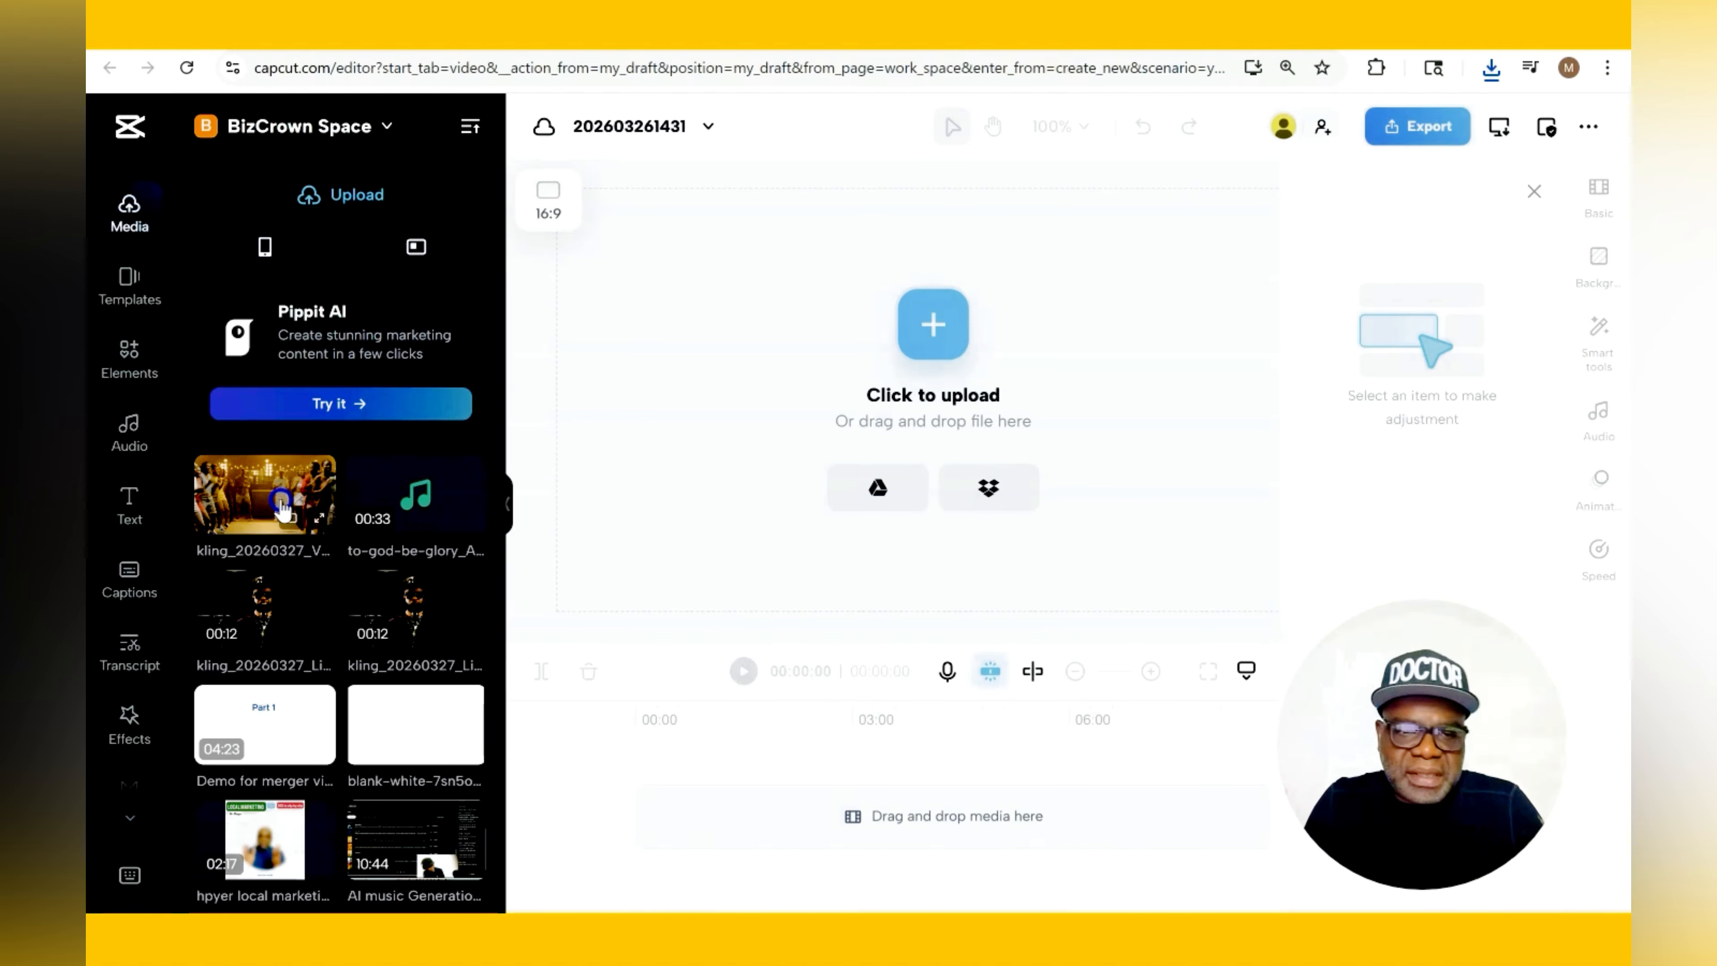
left_click(282, 509)
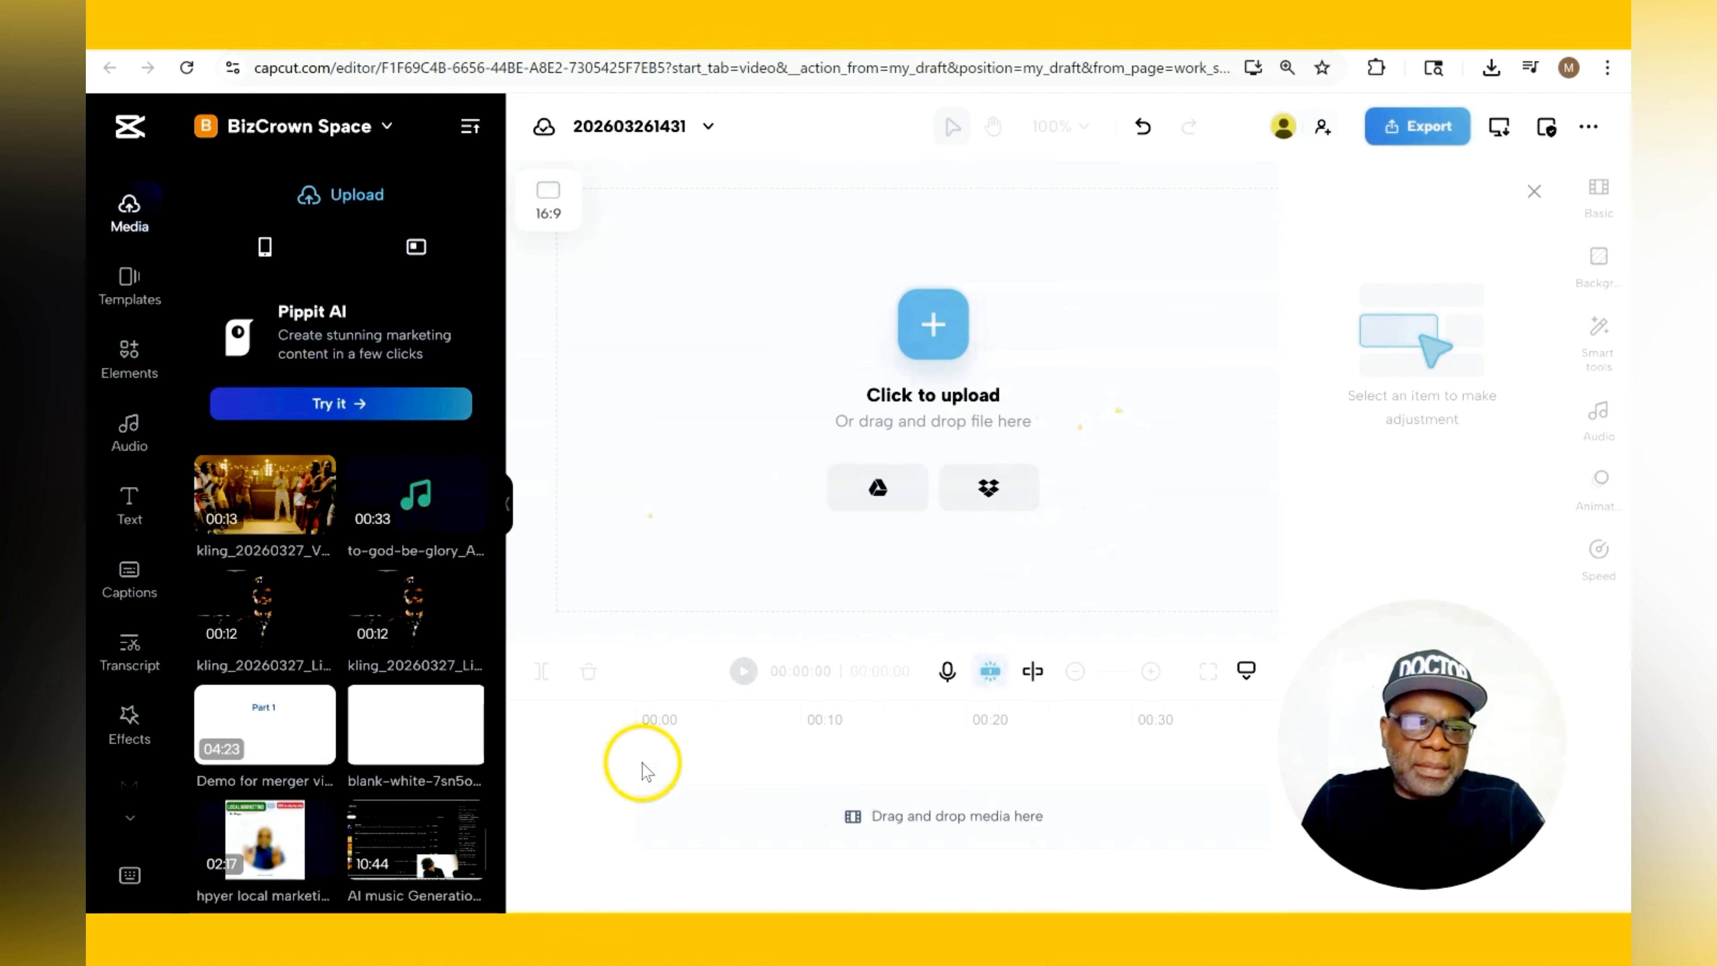
Add the two 12-second lip-sync clips to the CapCut timeline, one directly after the other
left_click(419, 609)
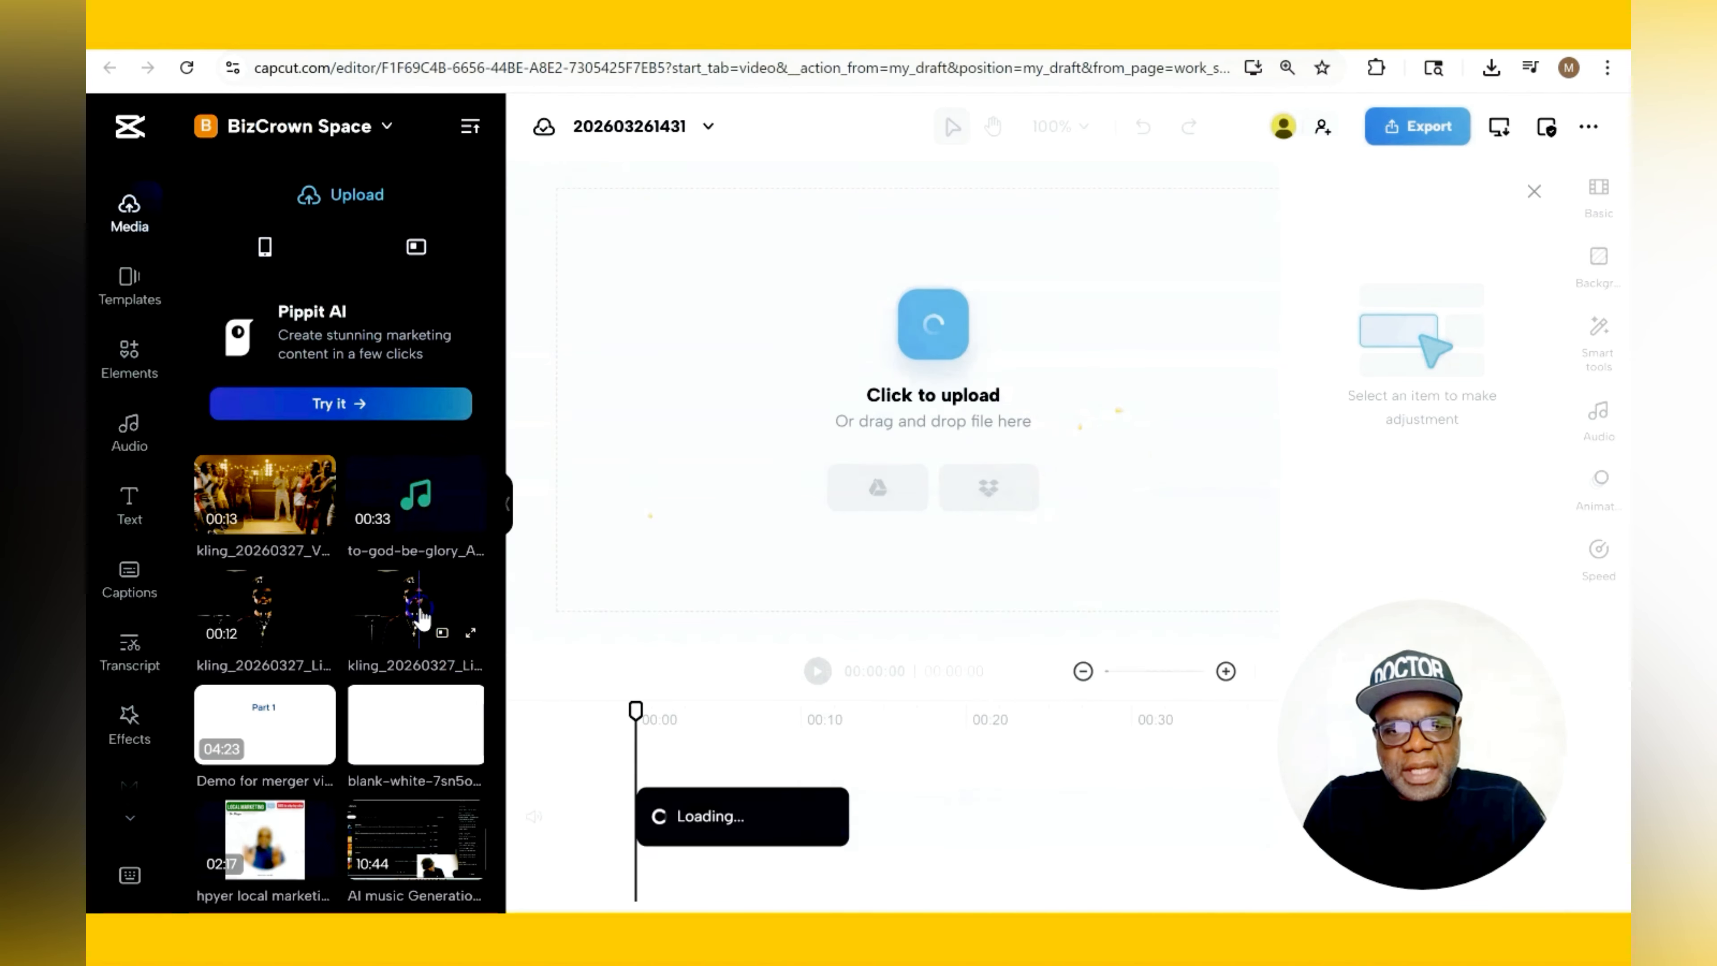
left_click_drag(635, 711, 850, 714)
left_click(297, 614)
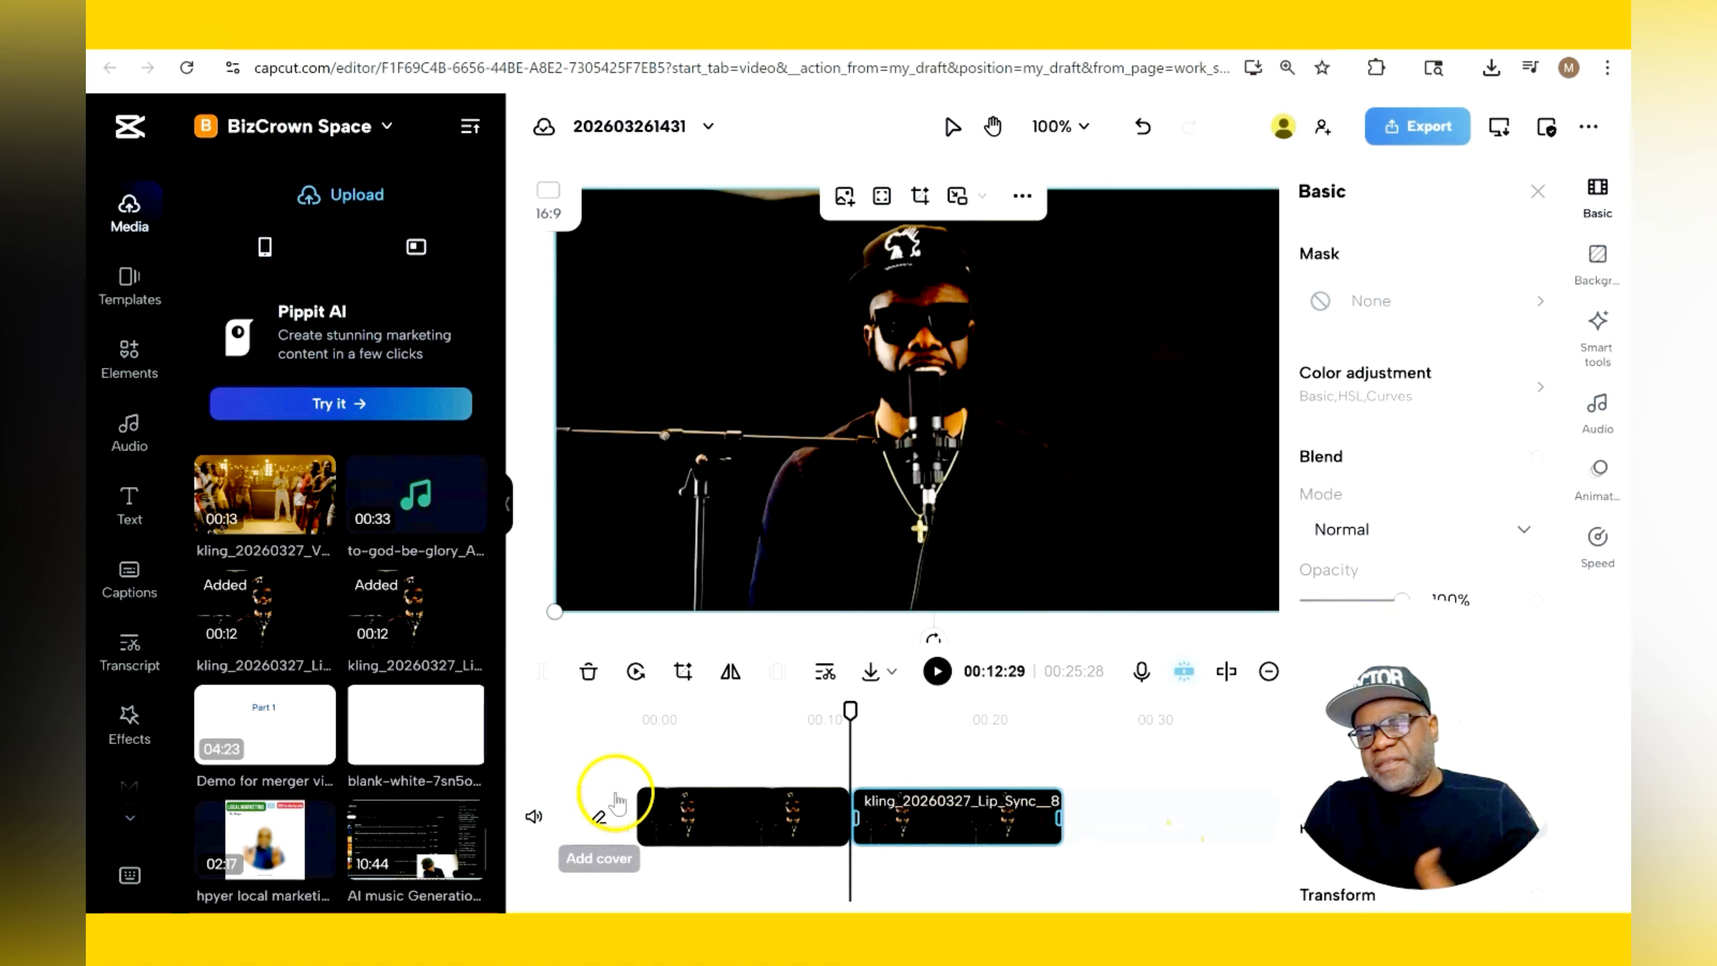
Play the two joined lip-sync clips from the start of the timeline to review the sequence
left_click_drag(850, 714, 634, 710)
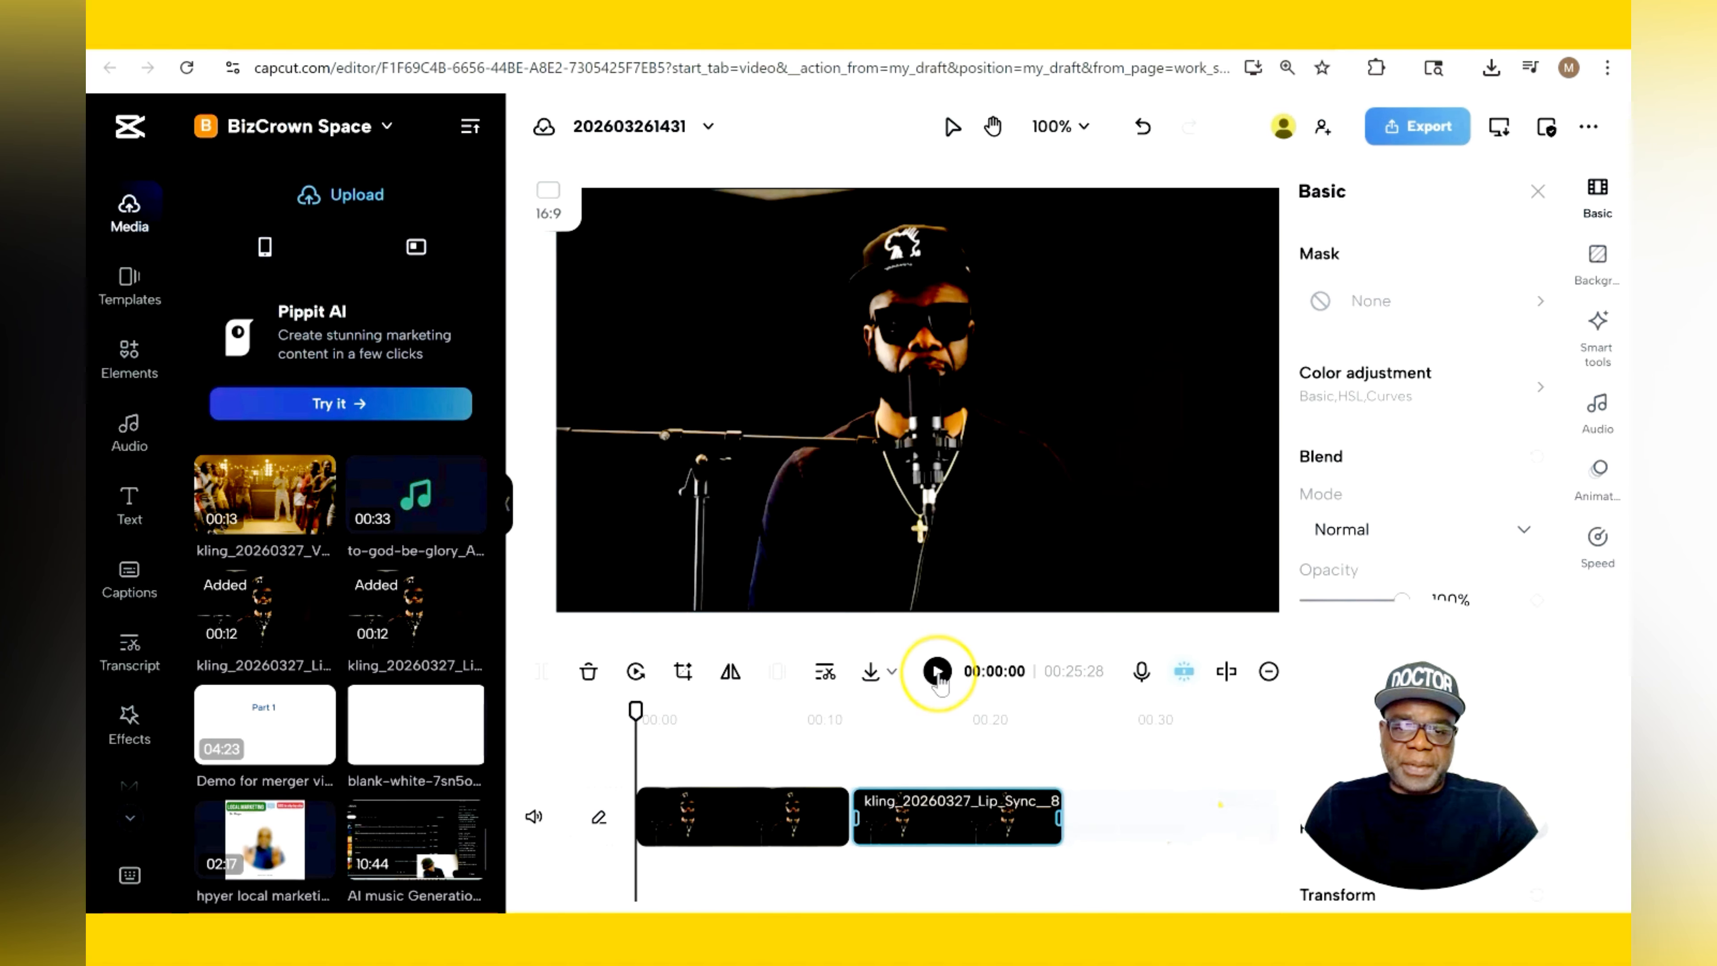
left_click(937, 671)
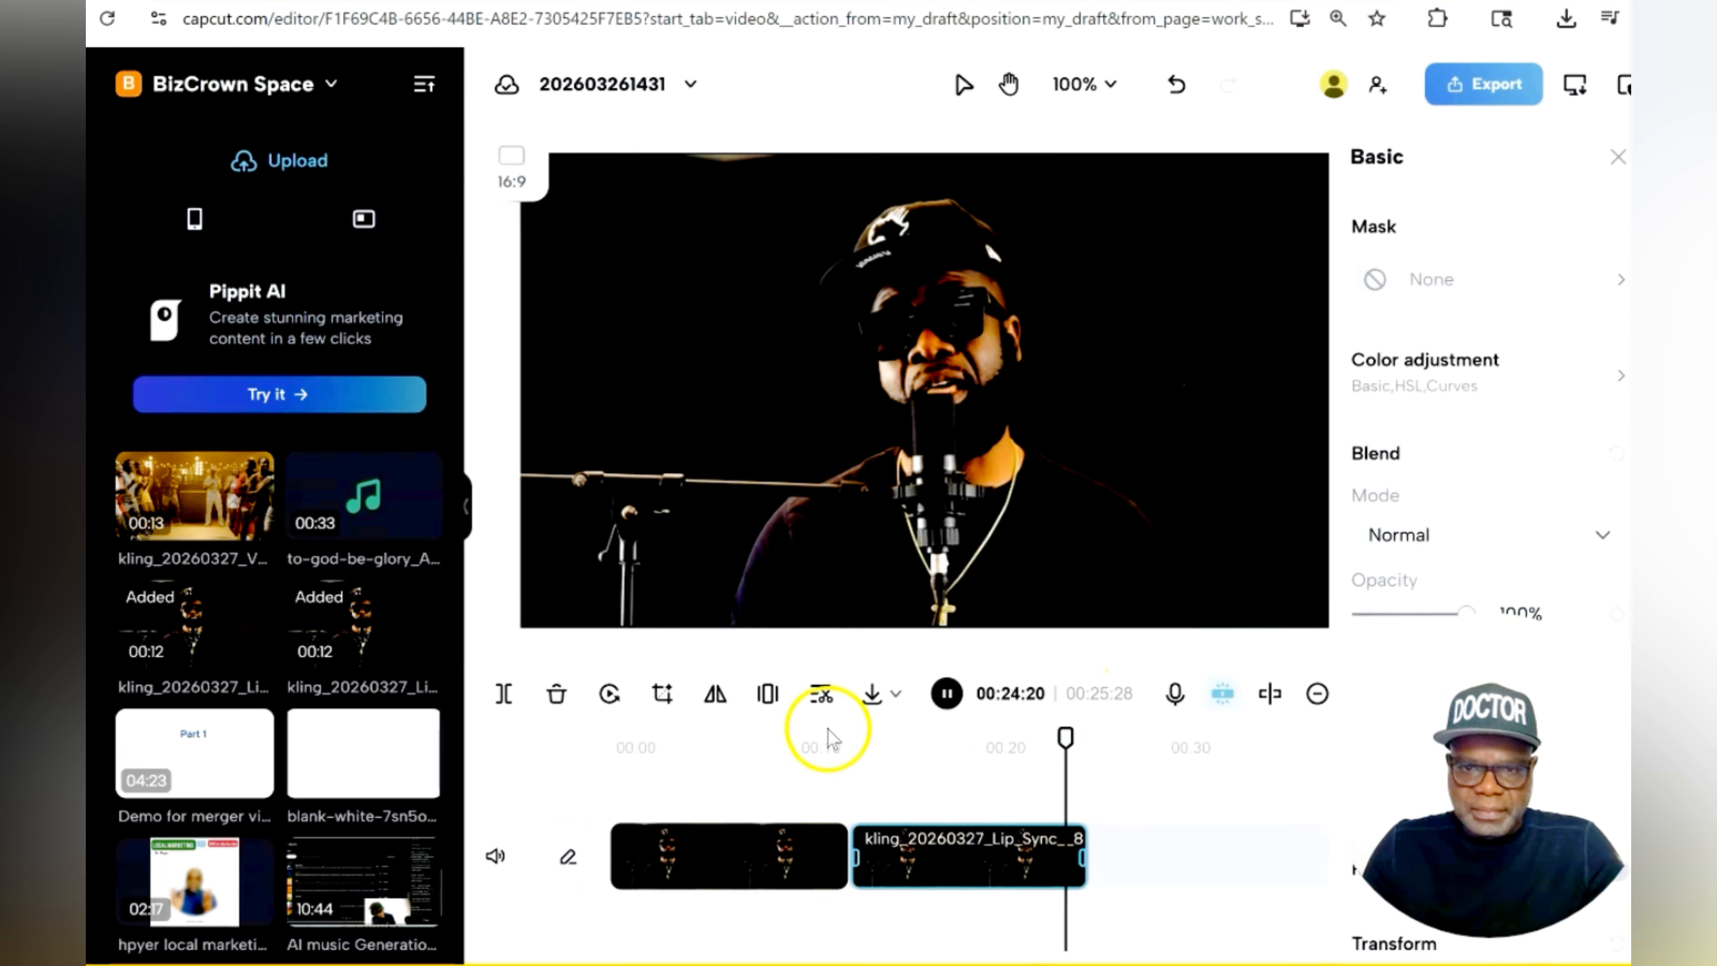
left_click(946, 693)
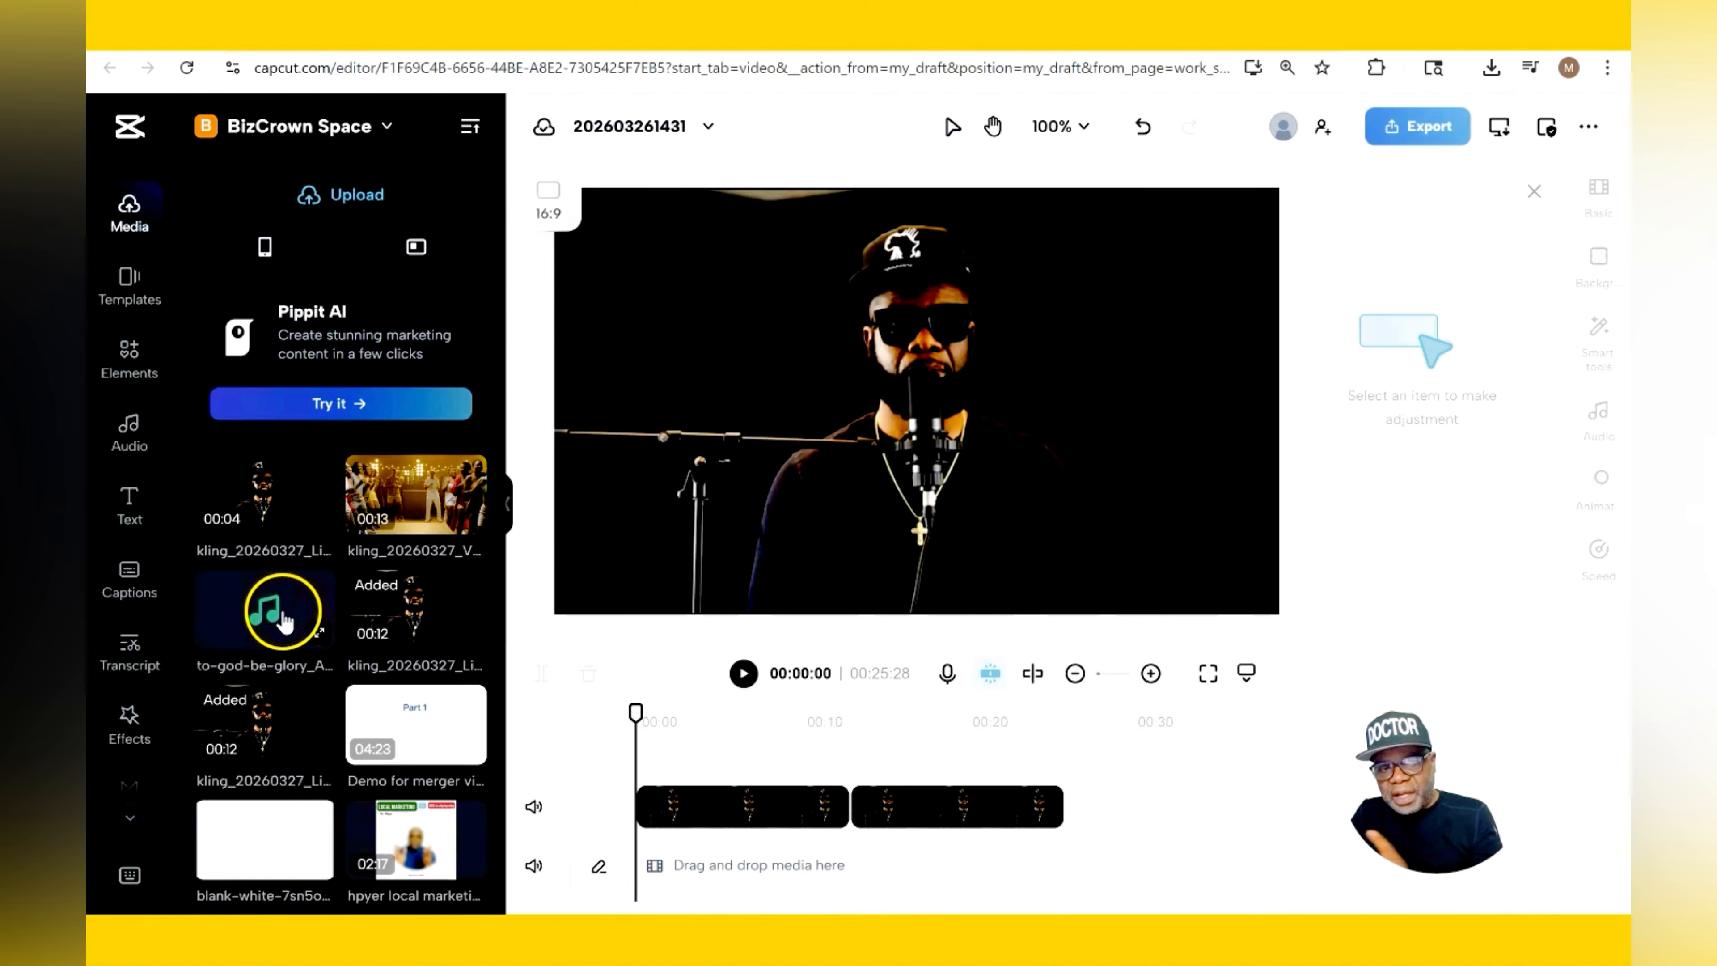
Add to-god-be-glory_AudioMaster-[AudioTrimmer.com].wav on a track below the clips and align it with the start of the timeline
left_click_drag(270, 613, 679, 868)
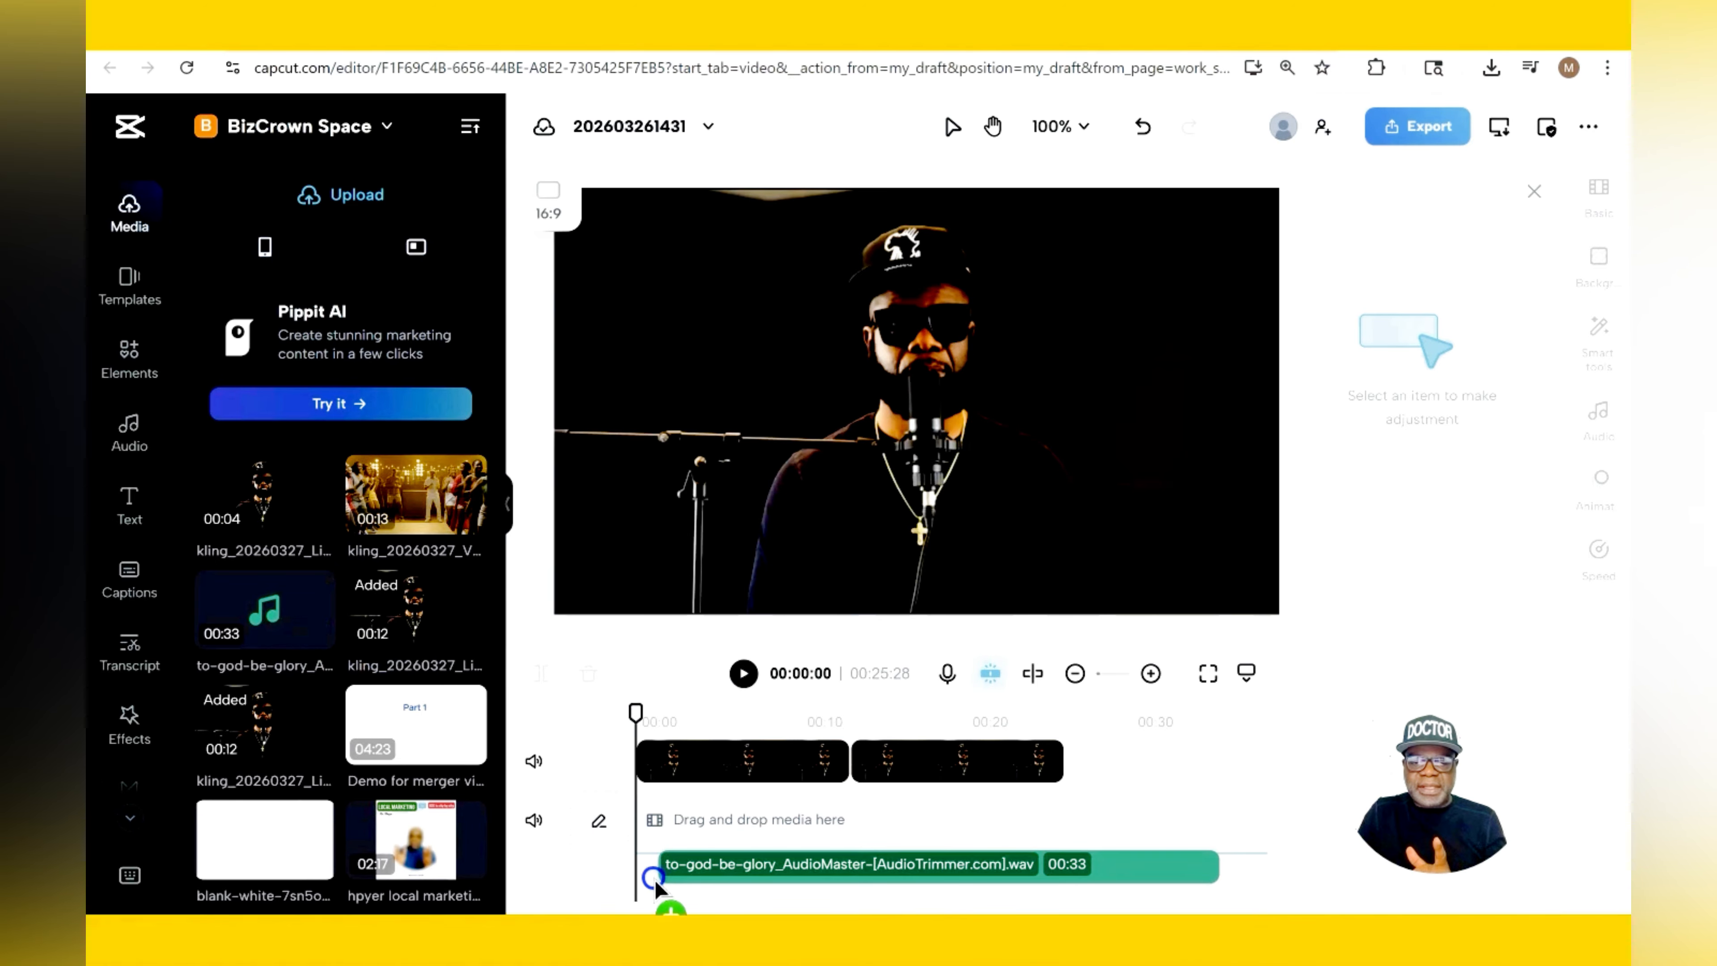
left_click_drag(666, 880, 666, 879)
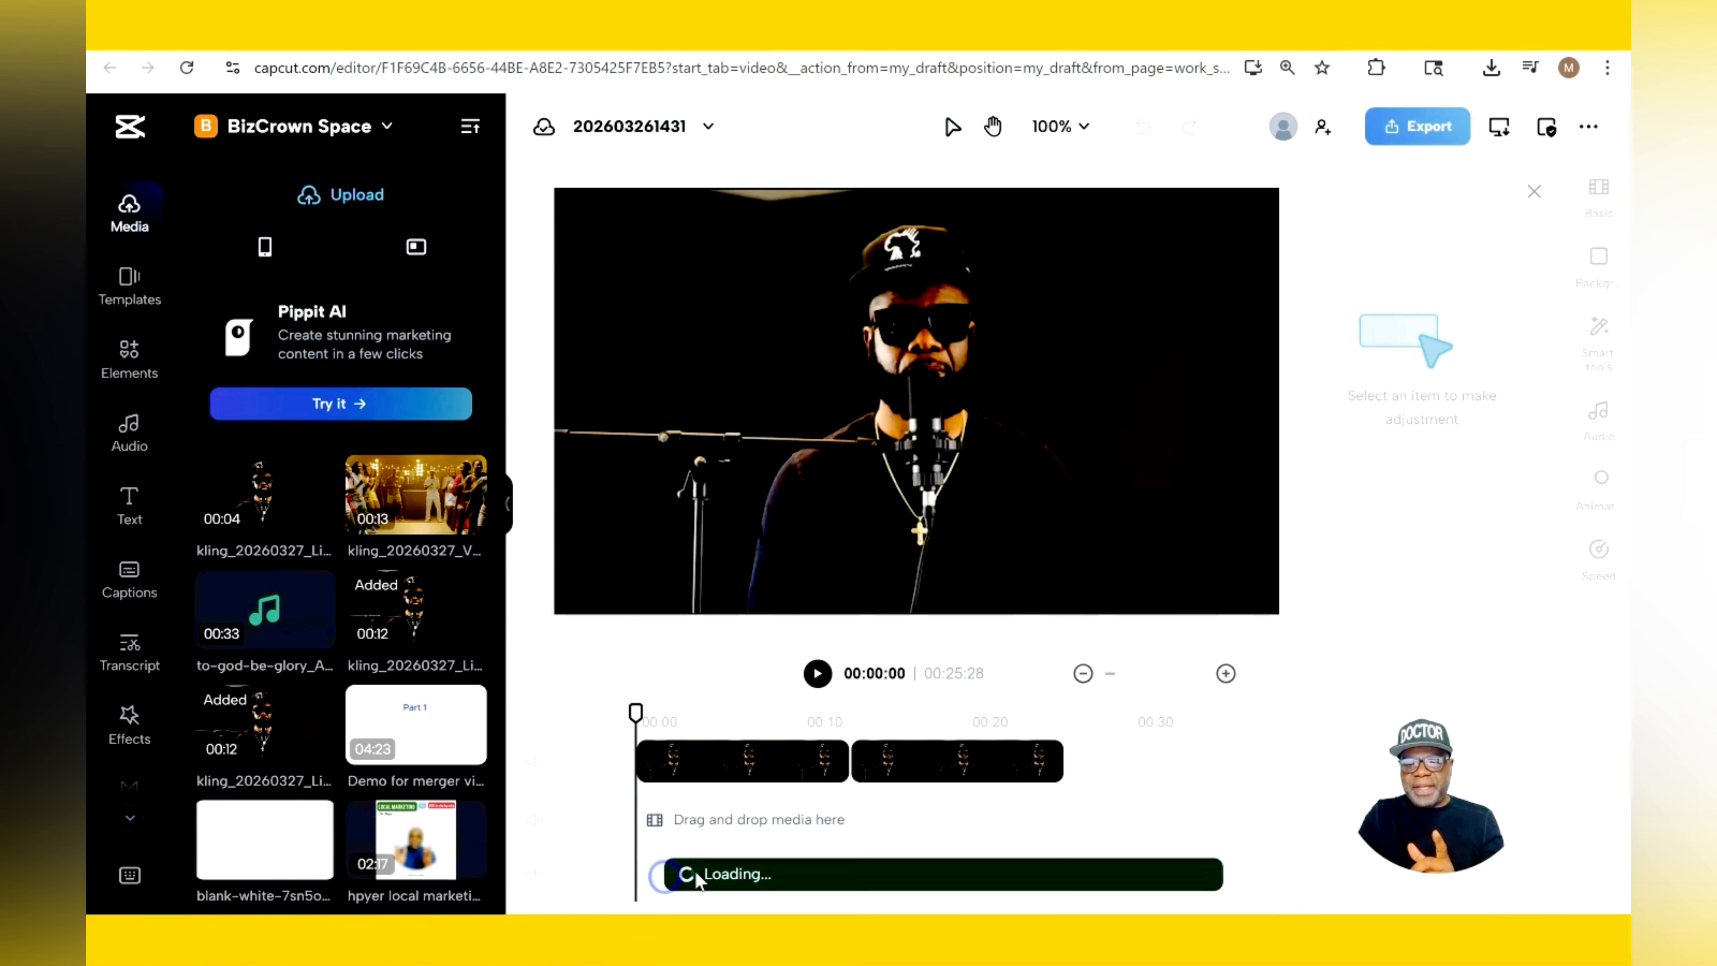
left_click_drag(836, 874, 795, 876)
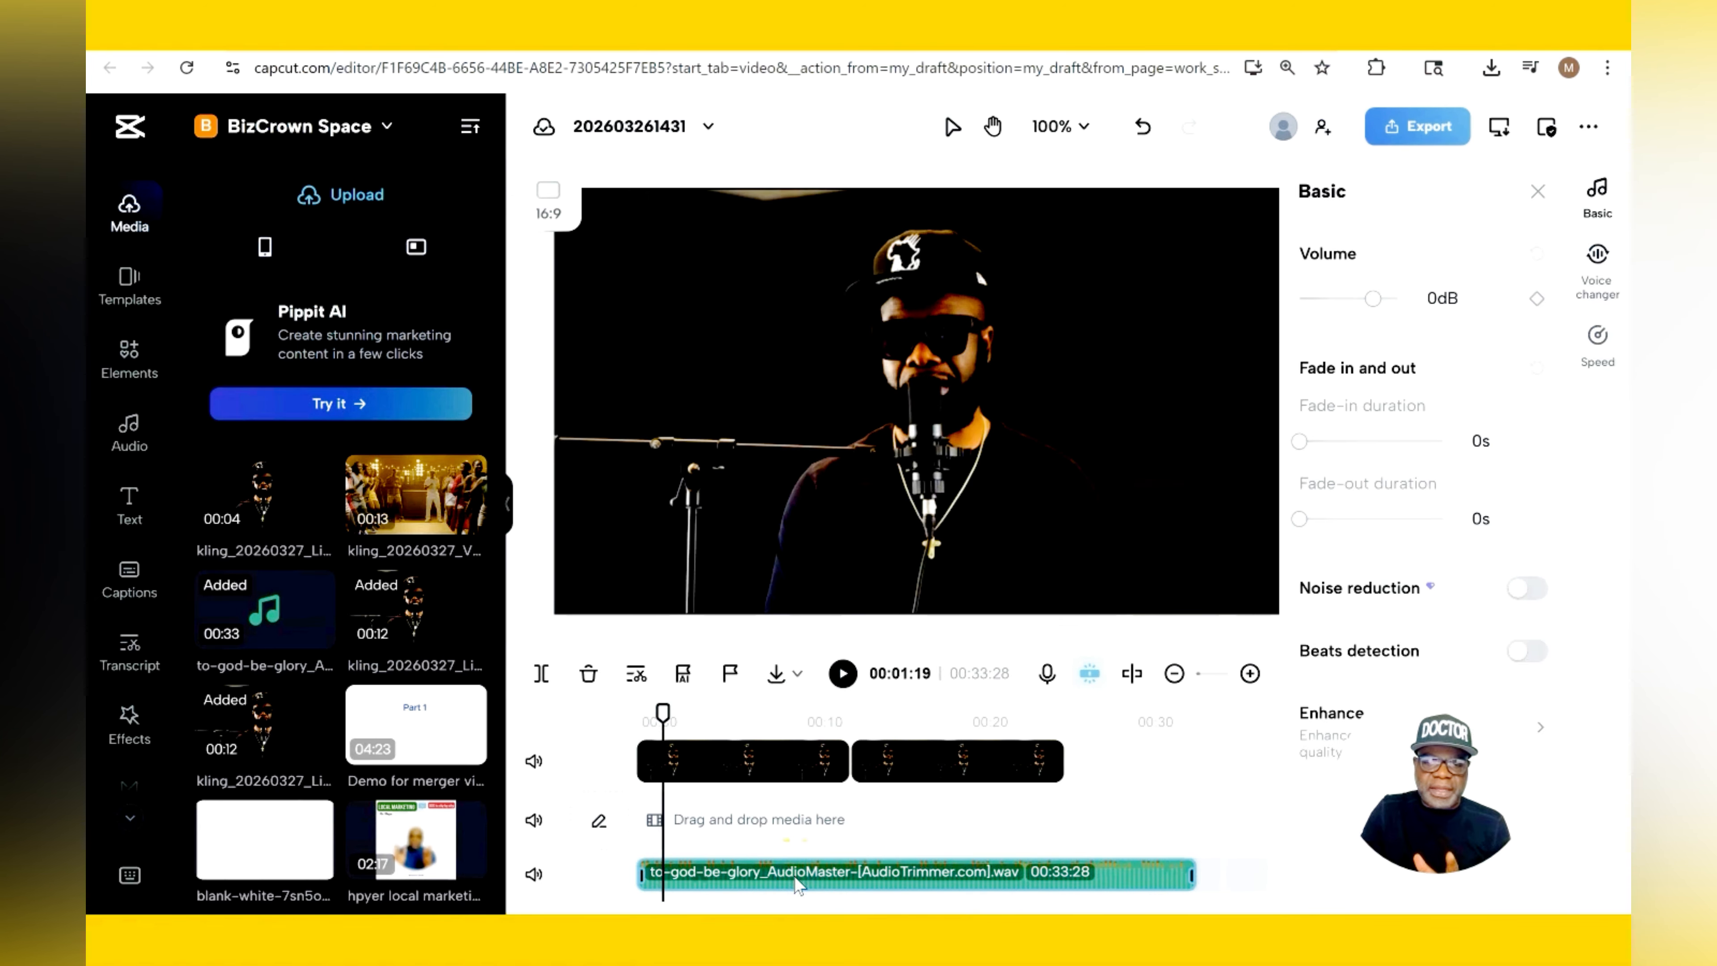
Play the timeline from the beginning to check the song audio against the singer's lips
left_click_drag(647, 710, 636, 709)
left_click(844, 675)
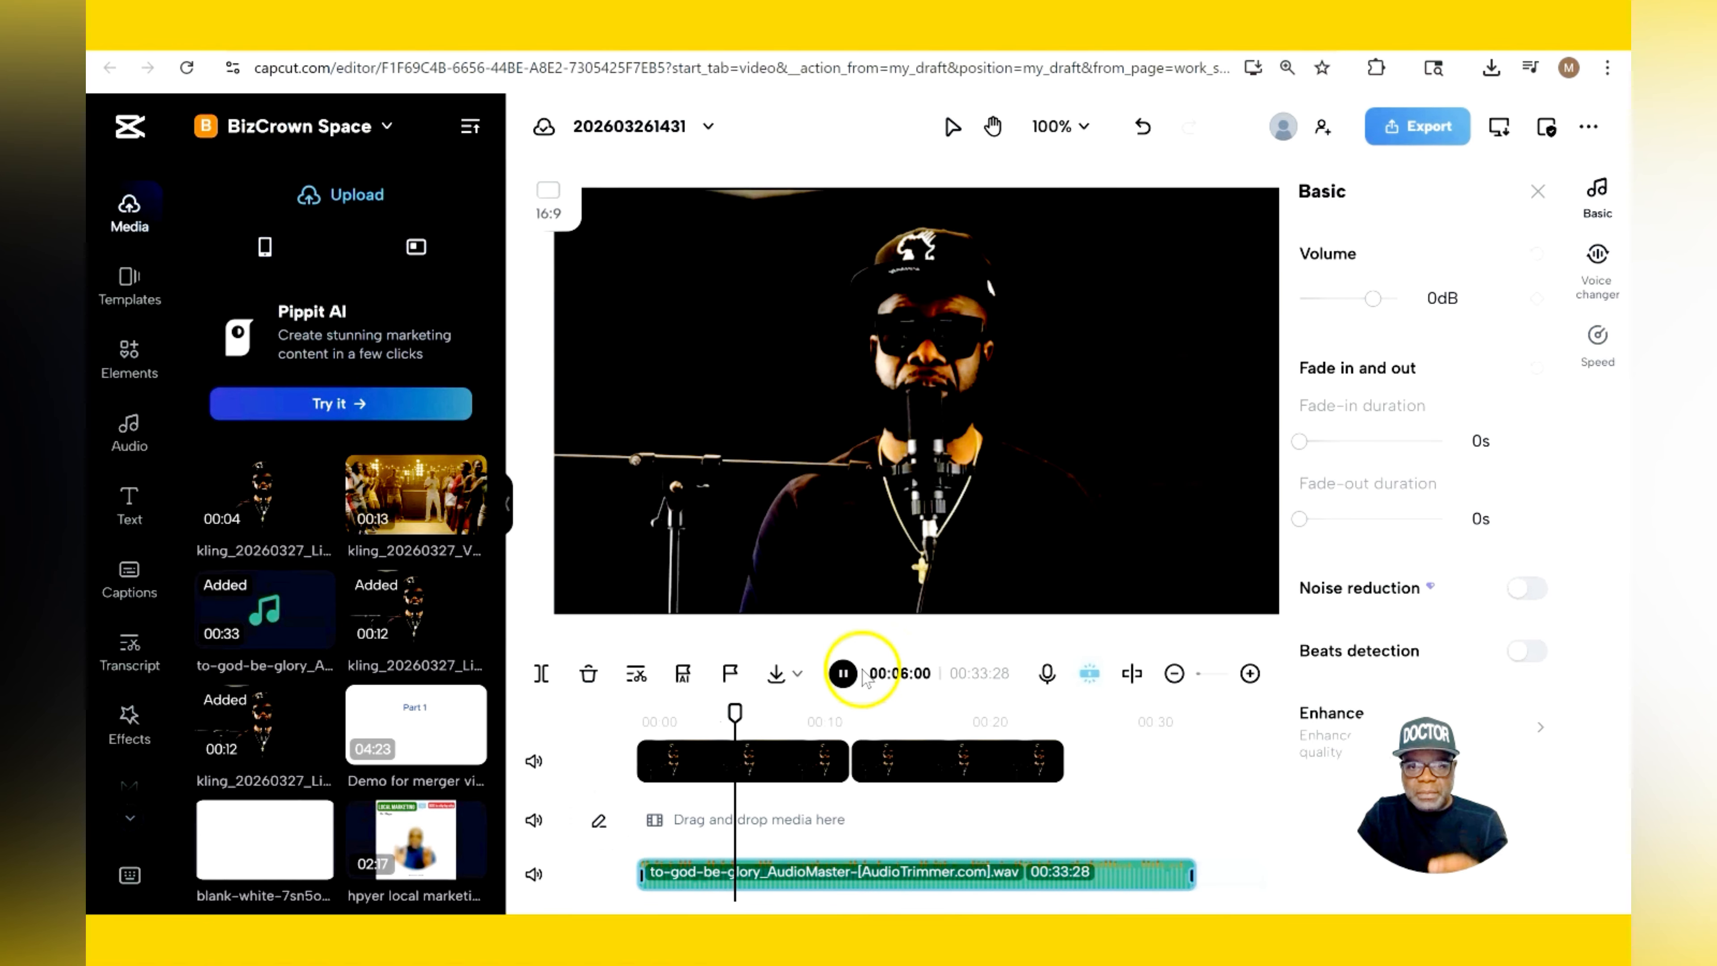
left_click(839, 677)
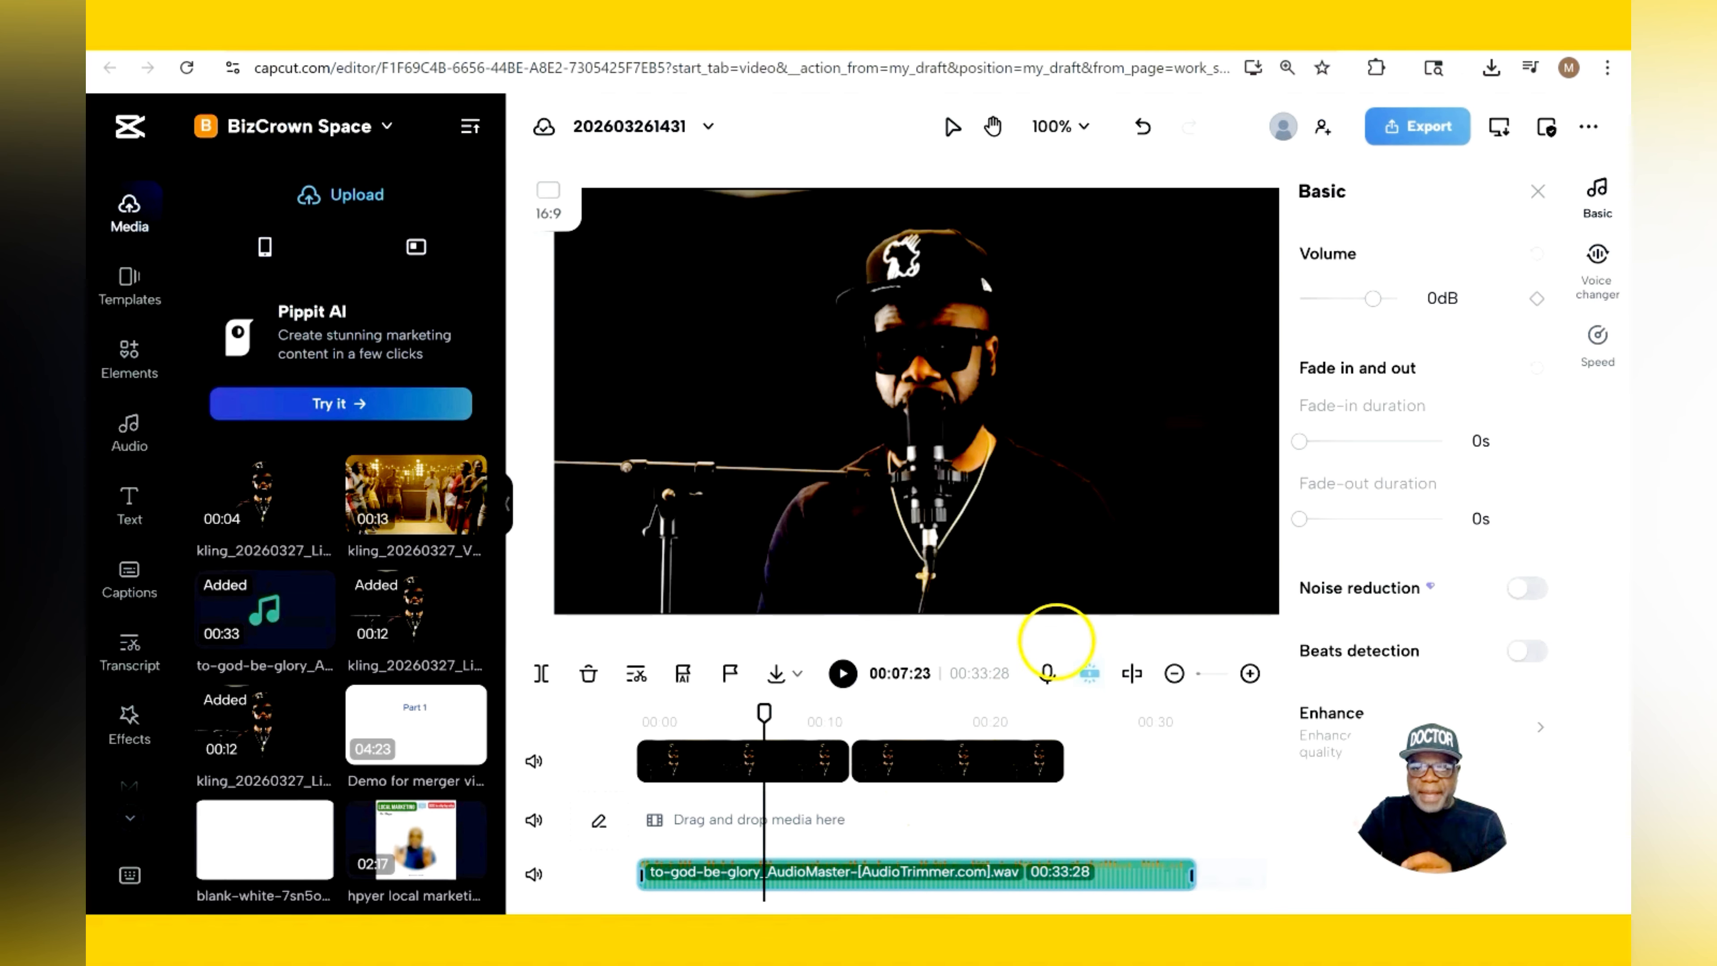
Open the smart tools for the first lip-sync clip to examine the Remove background option
left_click(1539, 197)
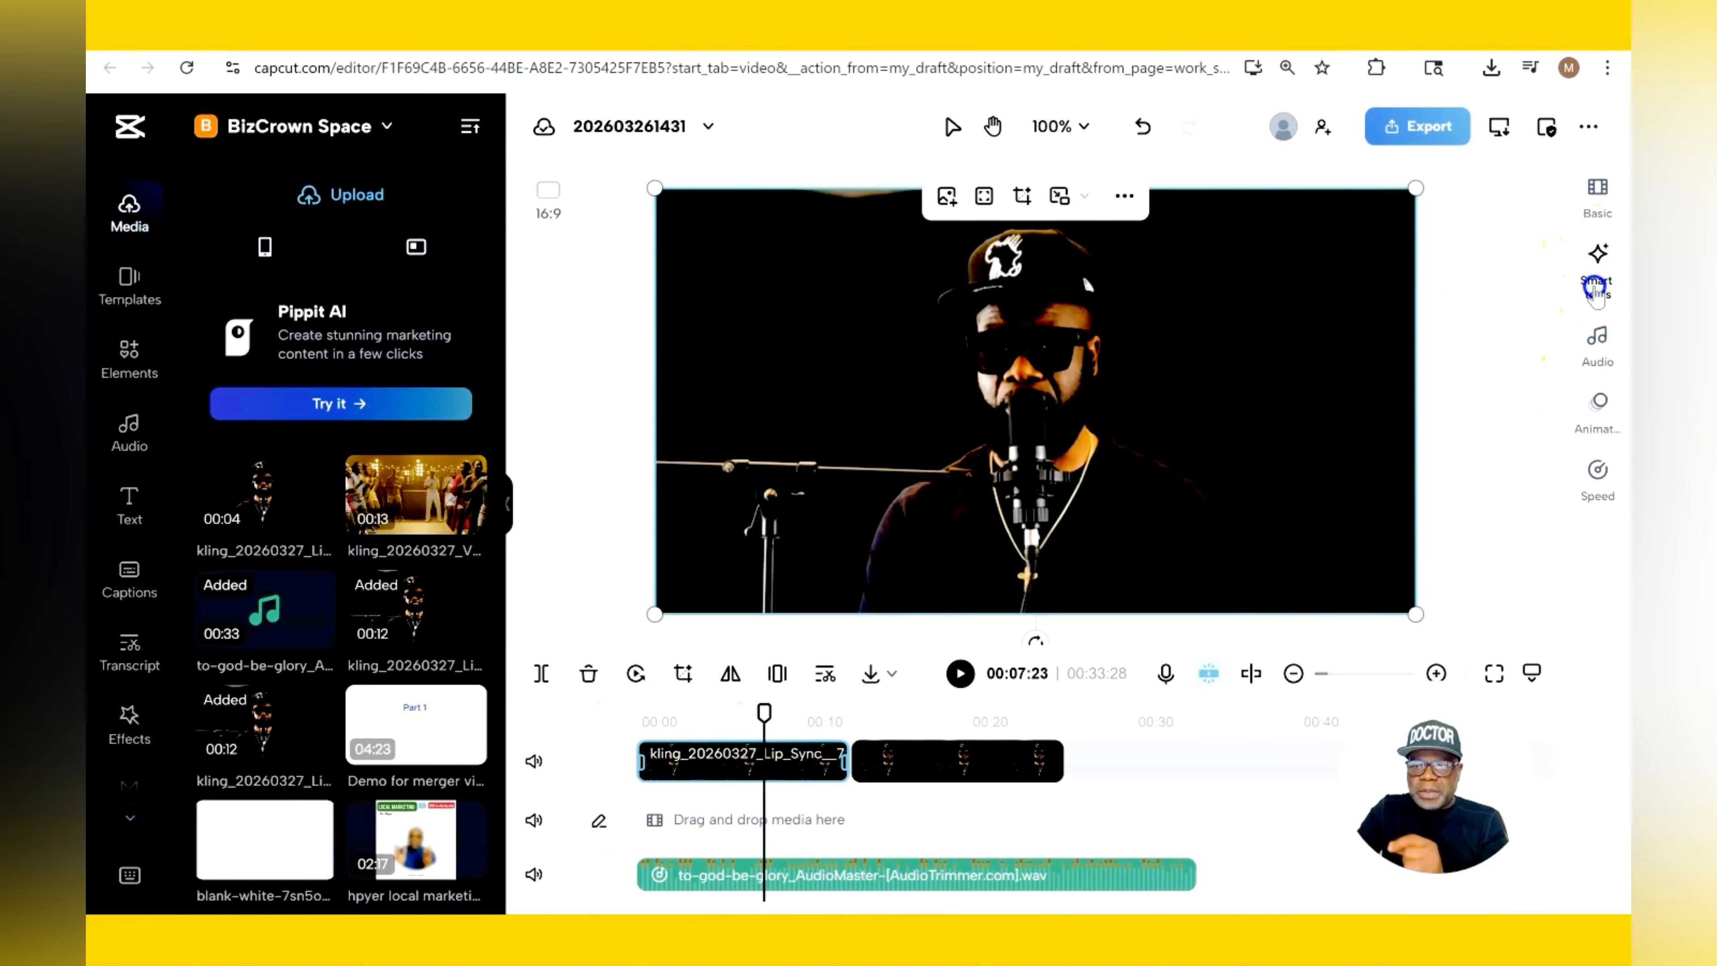
left_click(1597, 288)
mouse_move(1493, 284)
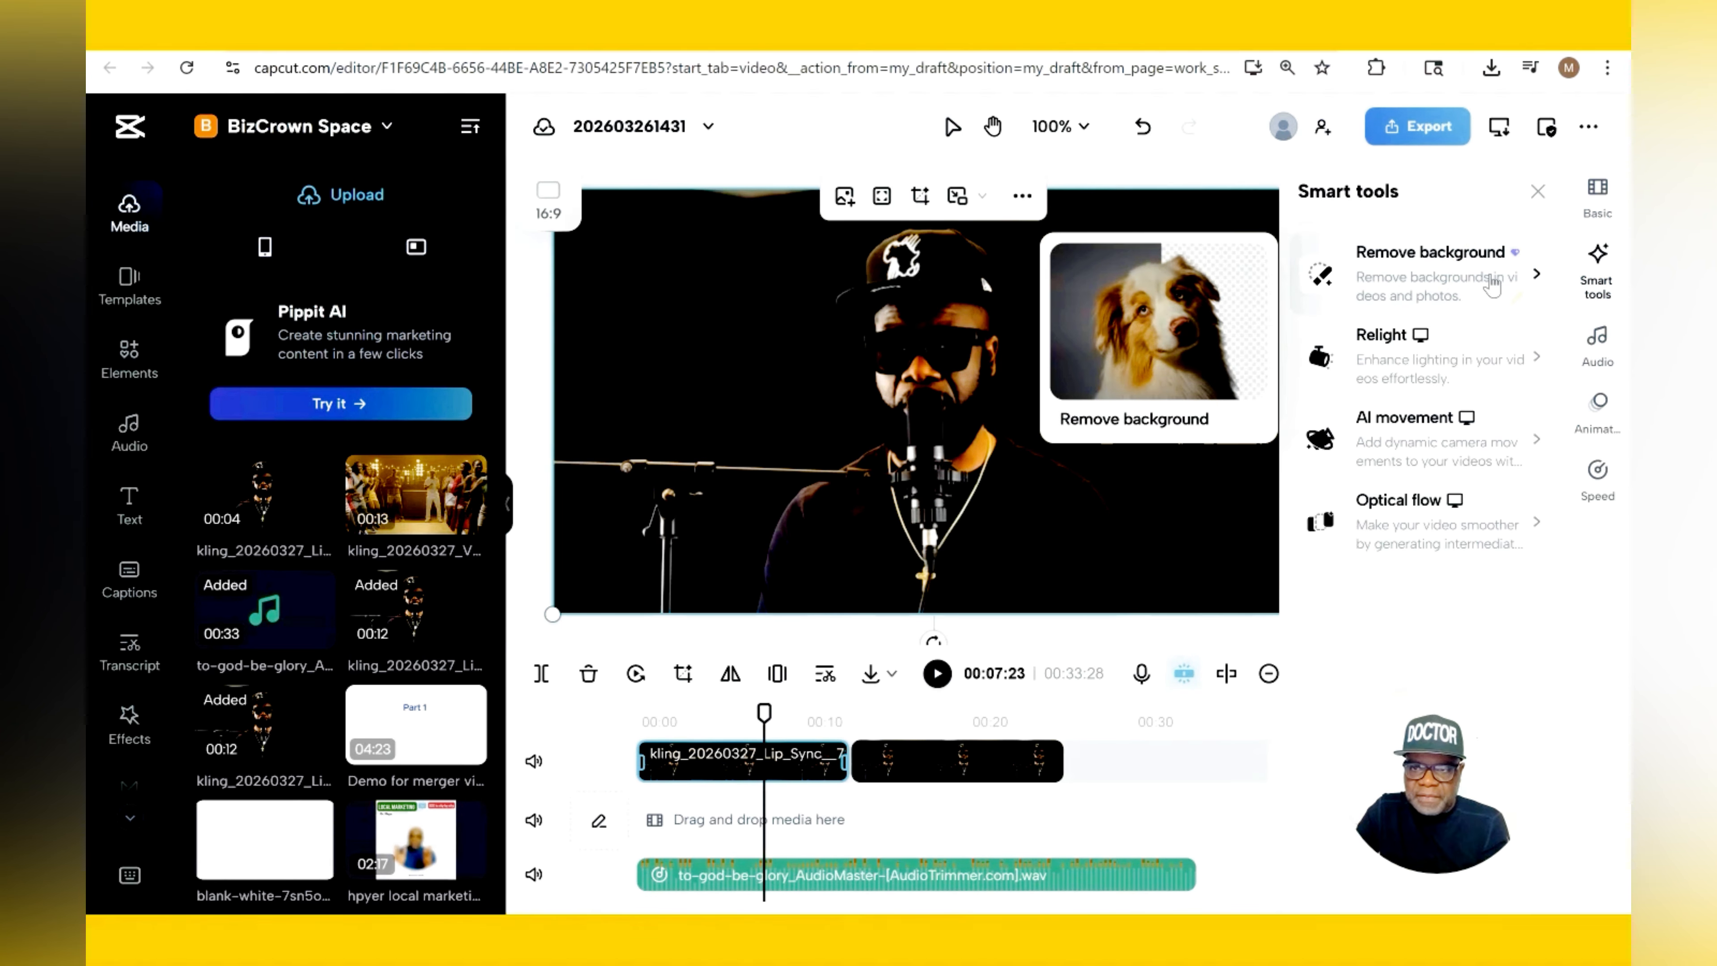
left_click(1495, 274)
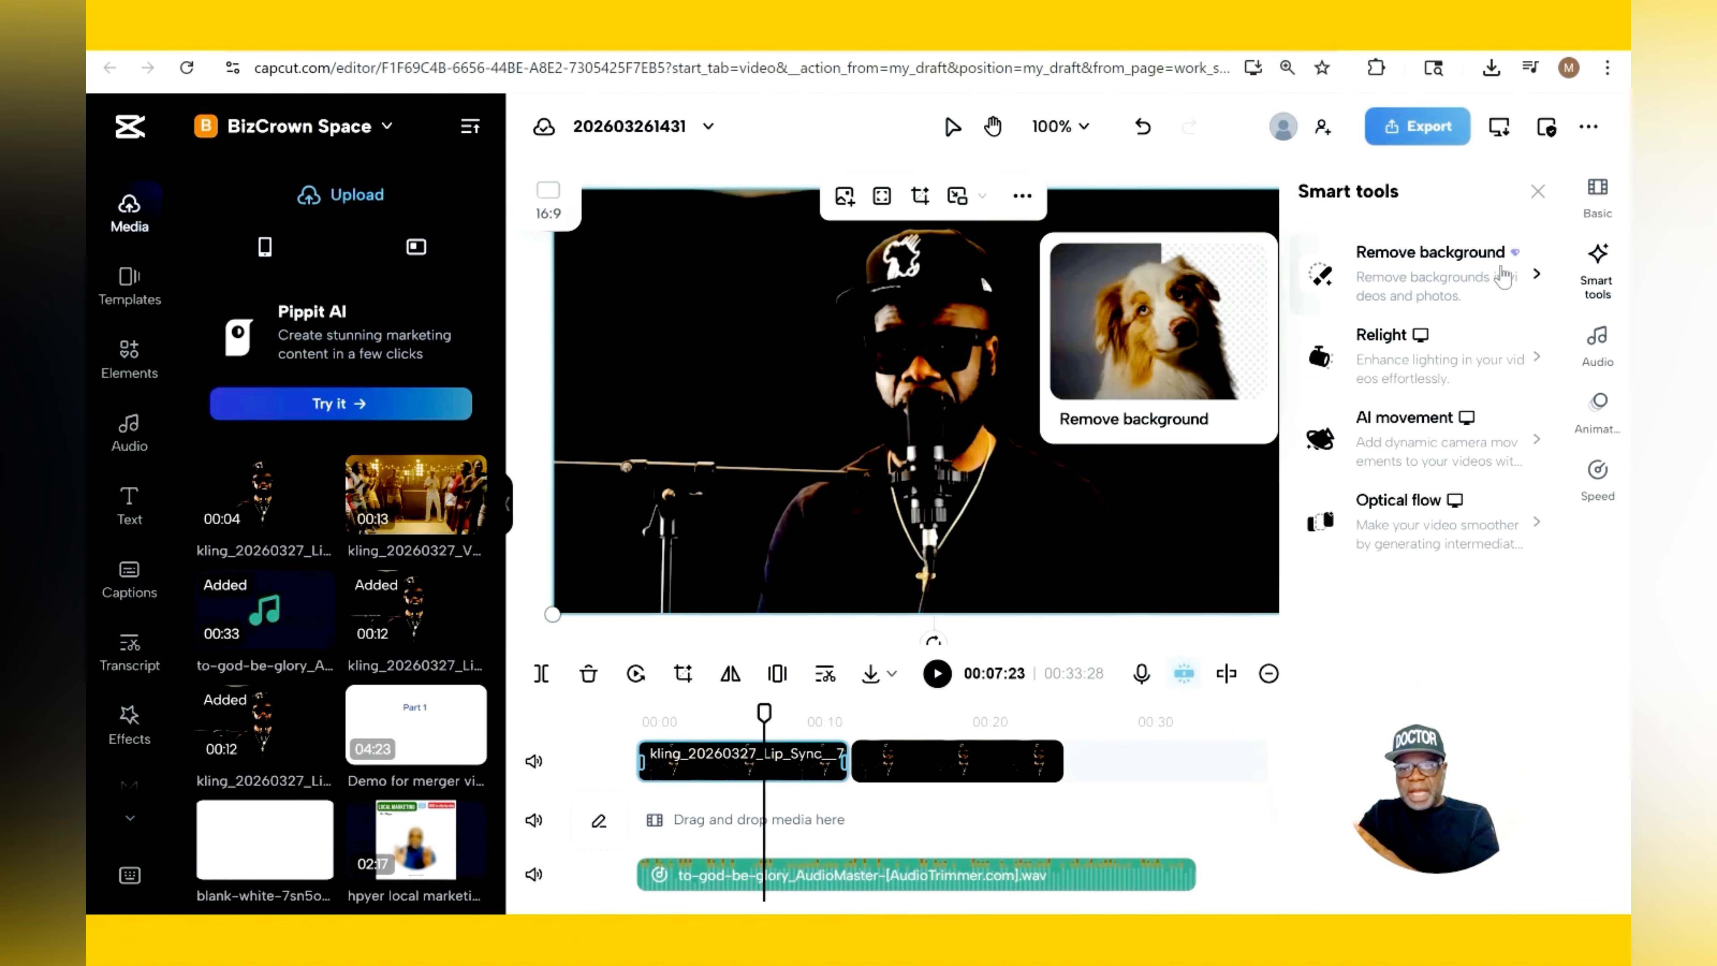
left_click(1505, 284)
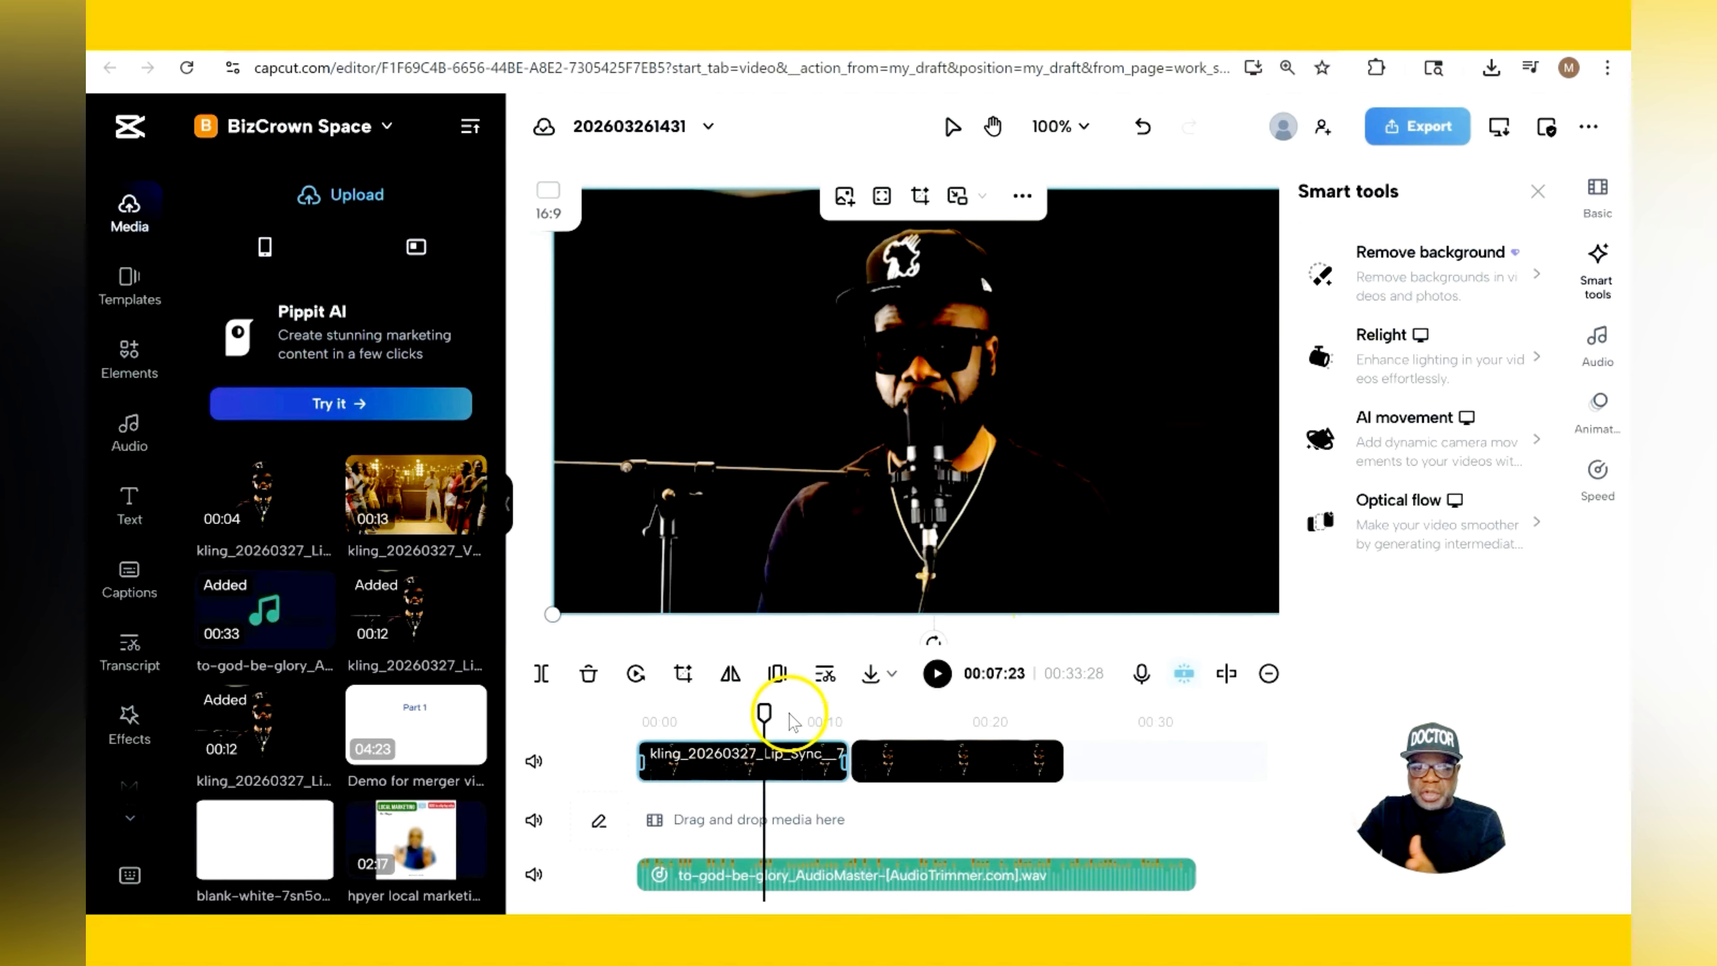
Add the 13-second crowd video to the empty track below the lip-sync clips, aligned with the start of the timeline
left_click(930, 715)
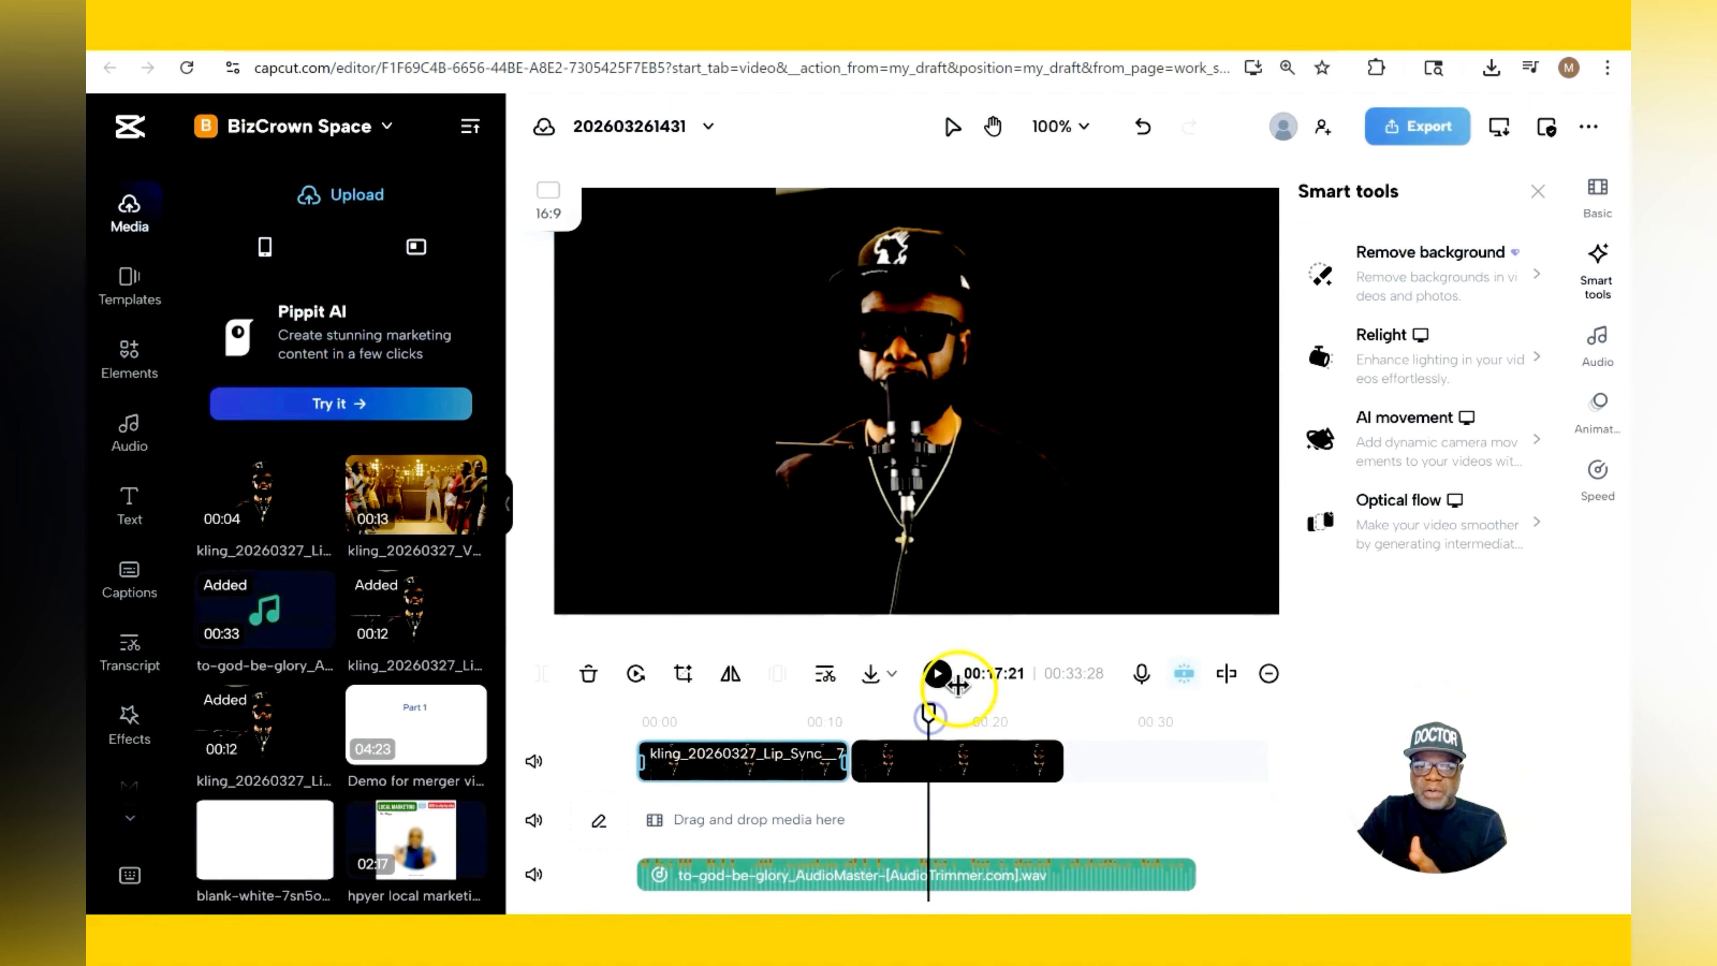
left_click(812, 337)
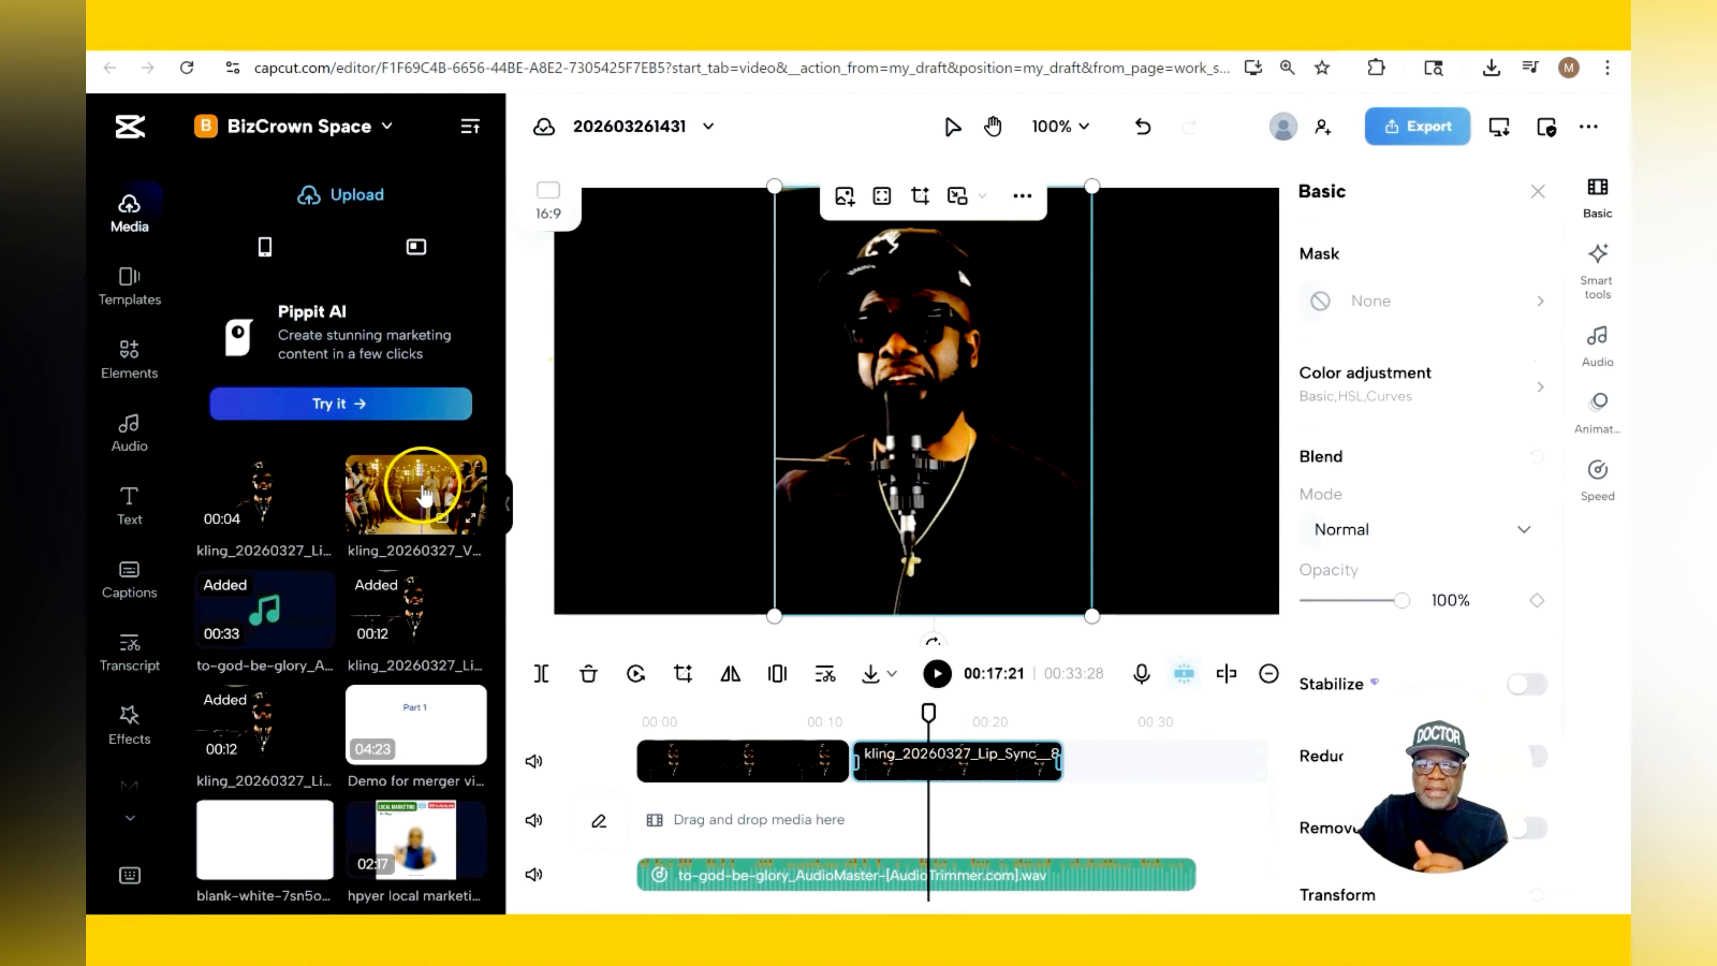
left_click_drag(427, 500, 894, 818)
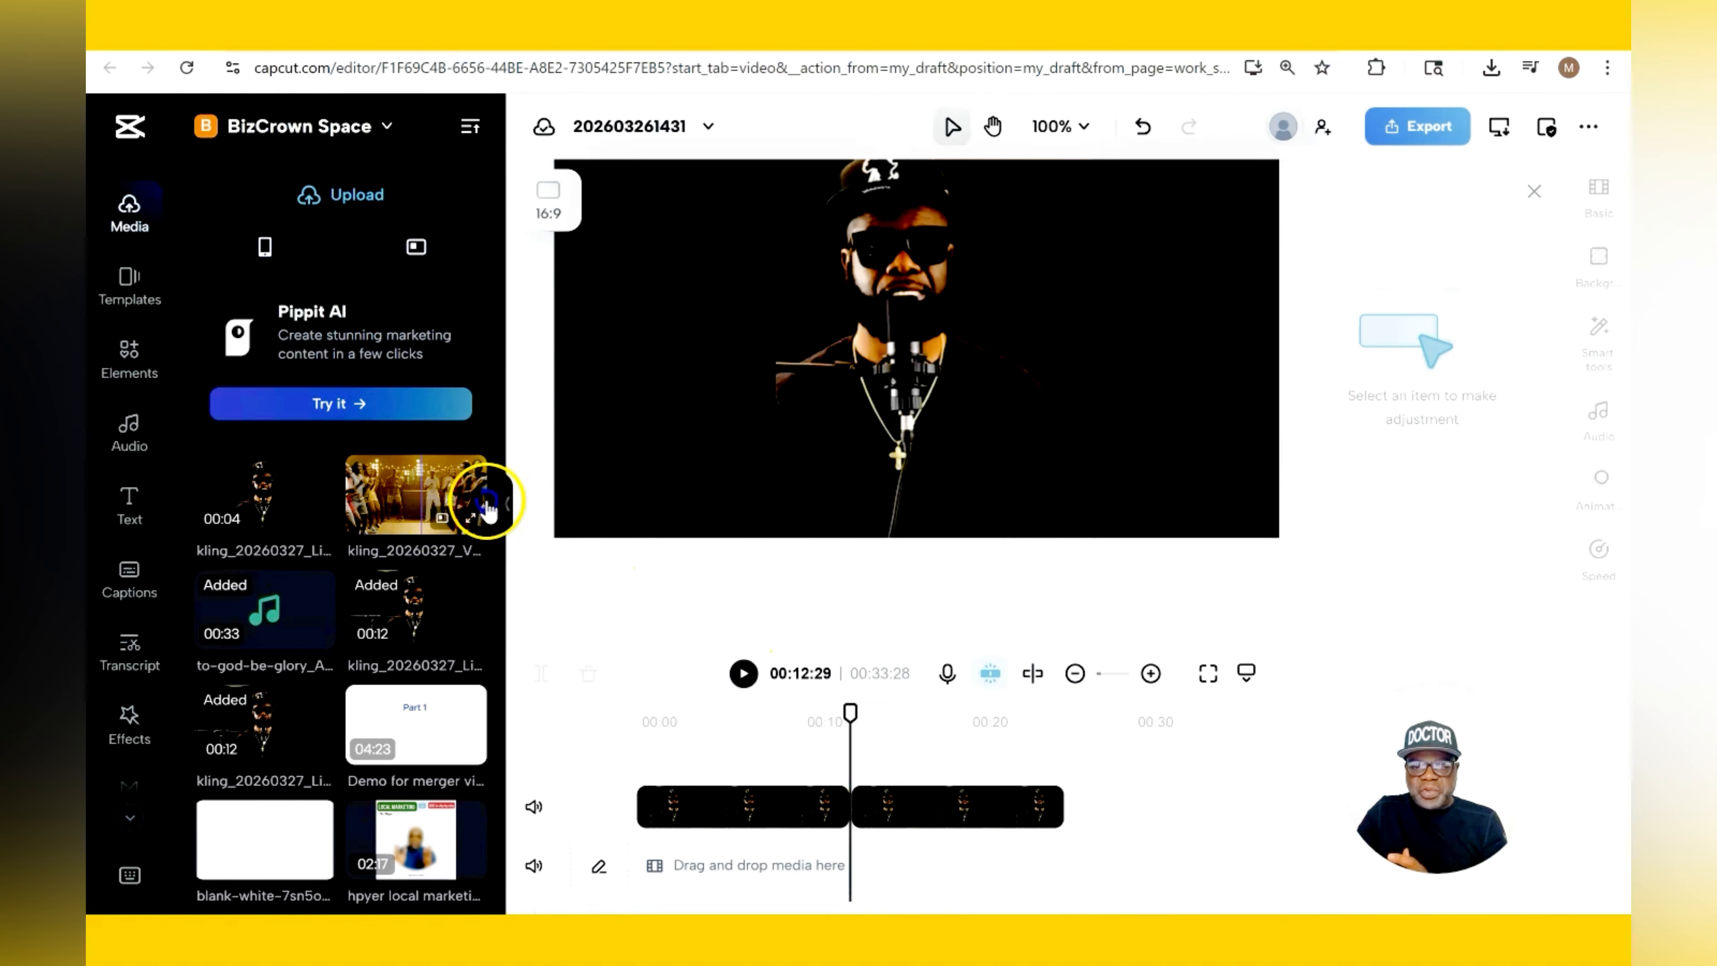
left_click_drag(488, 512, 893, 880)
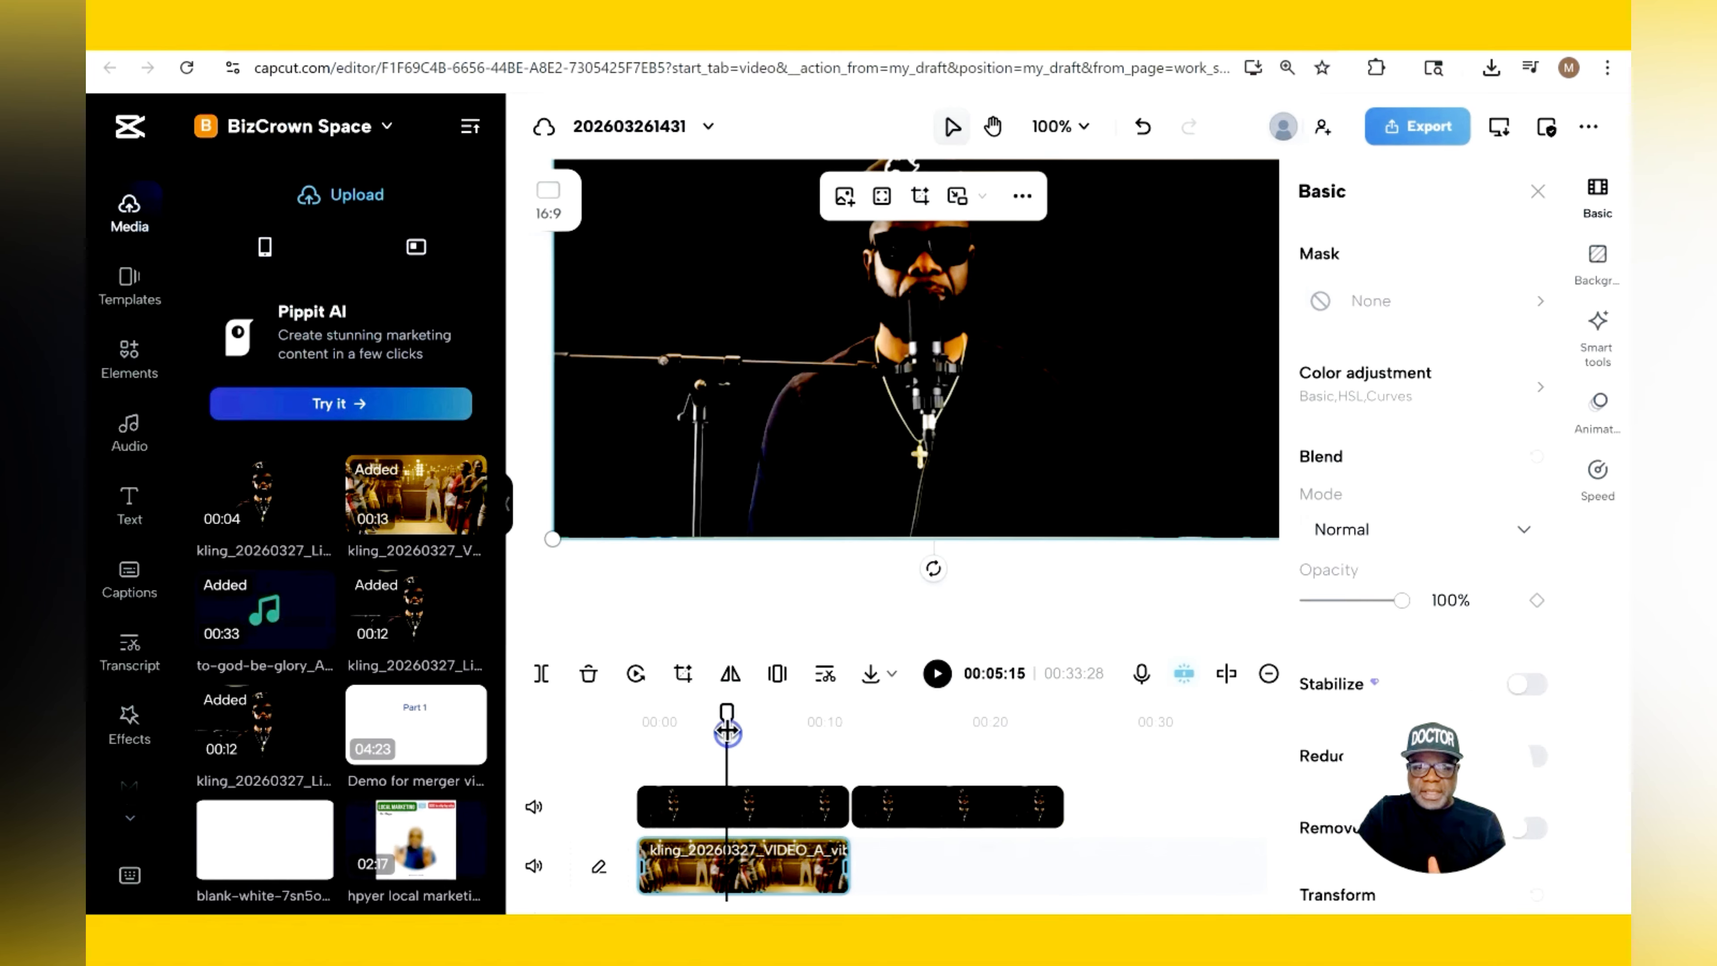
Place the crowd video directly after the first lip-sync clip and stack the second lip-sync clip on the track above it
left_click_drag(766, 874, 954, 776)
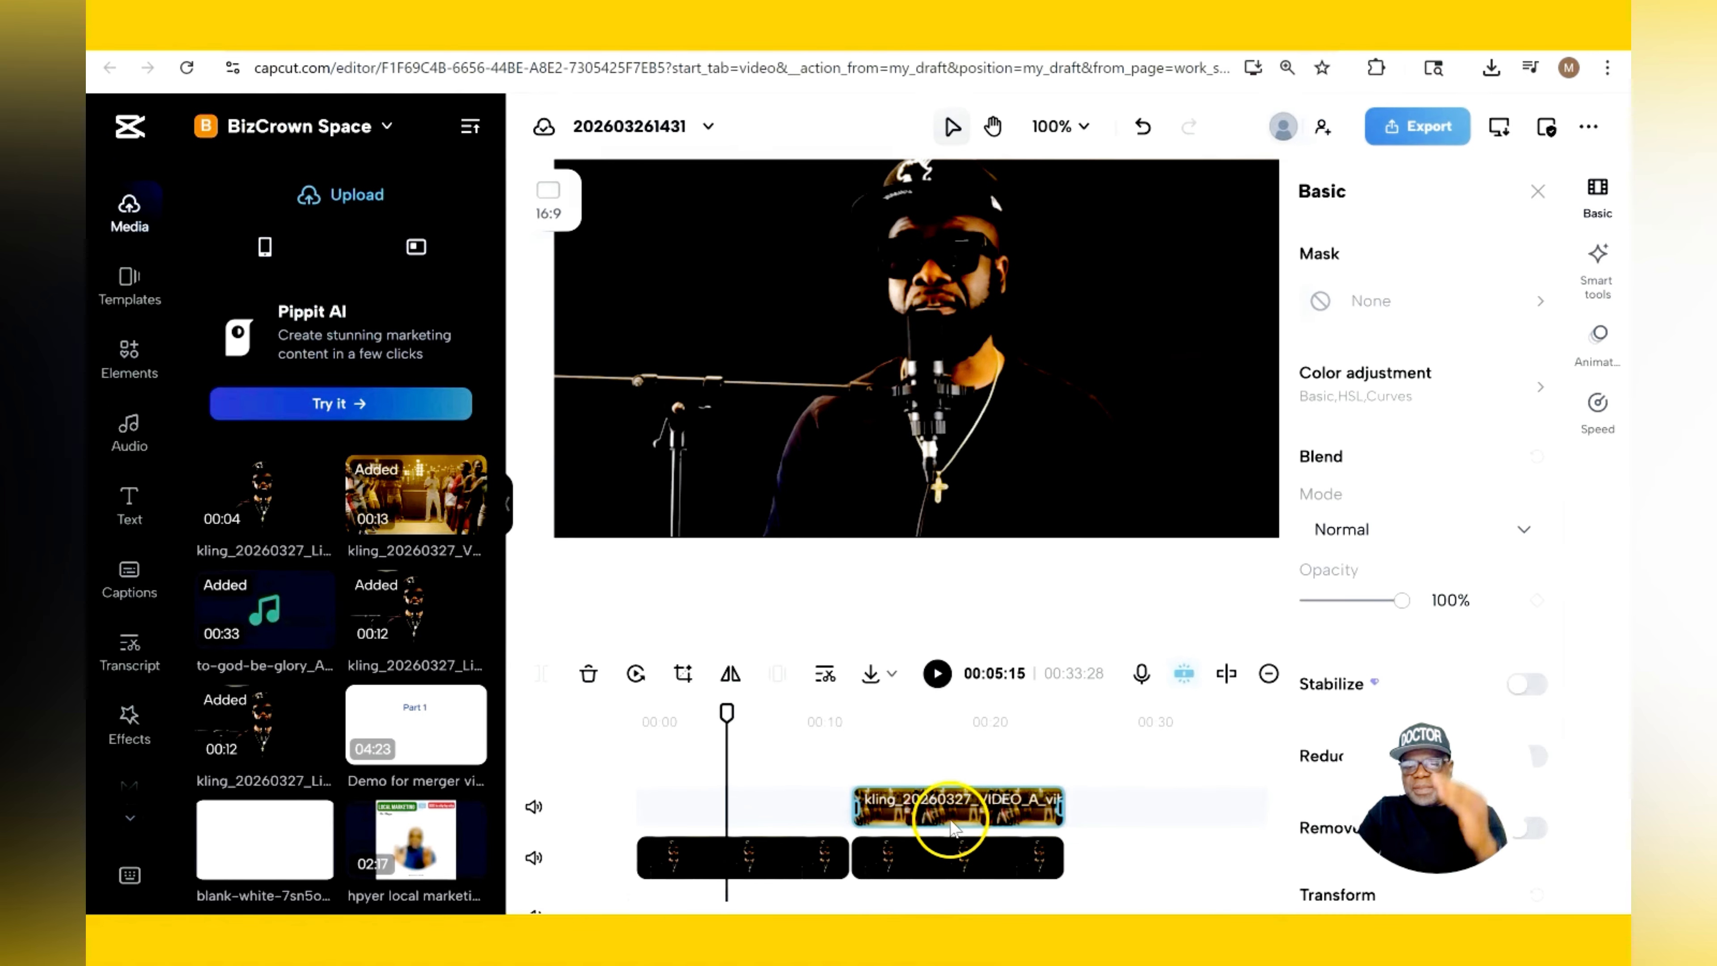
left_click_drag(953, 854, 1034, 862)
left_click_drag(1170, 806, 957, 826)
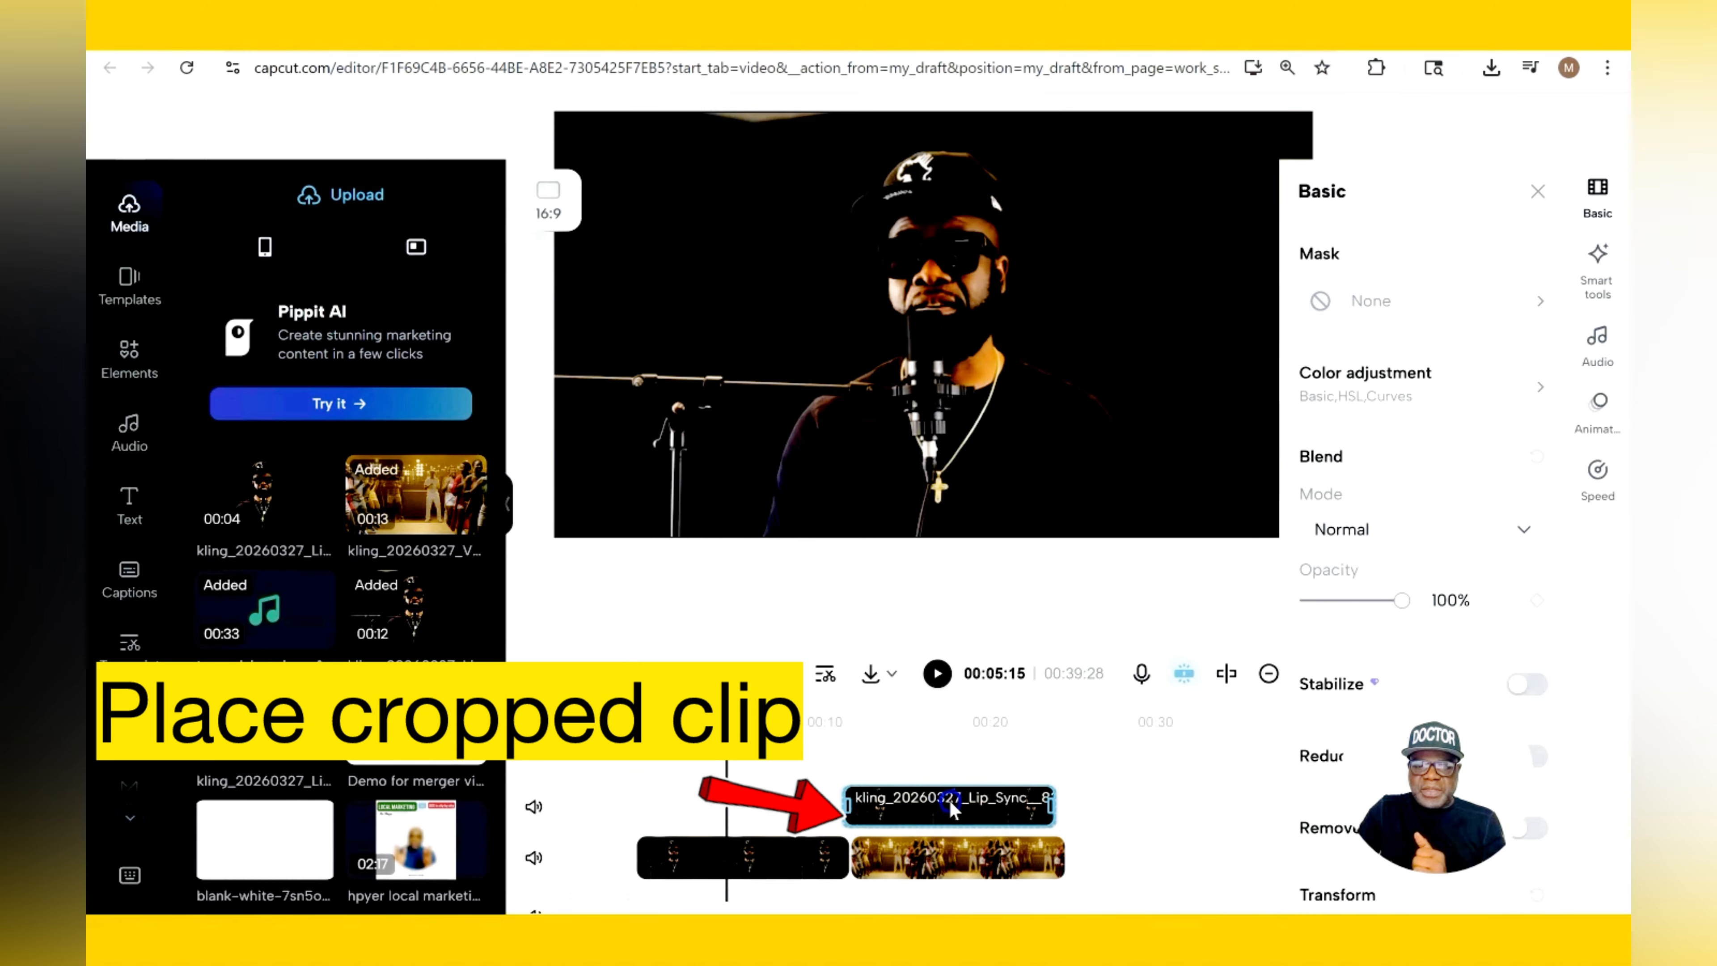
left_click(942, 744)
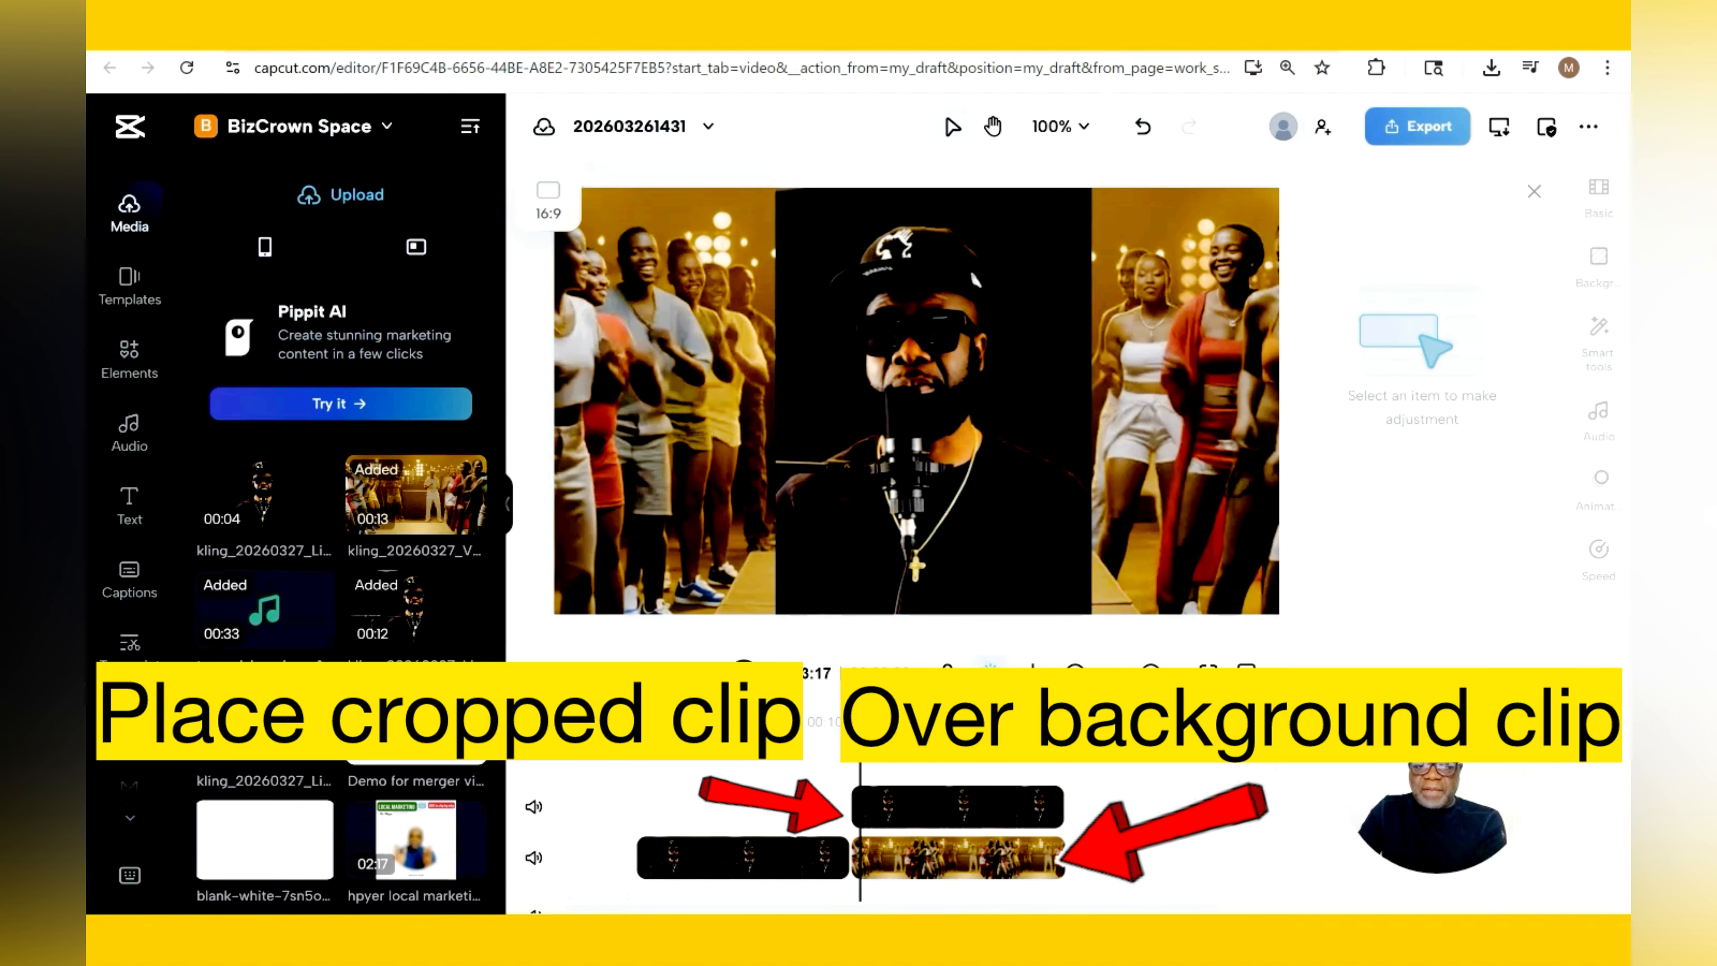
left_click(860, 722)
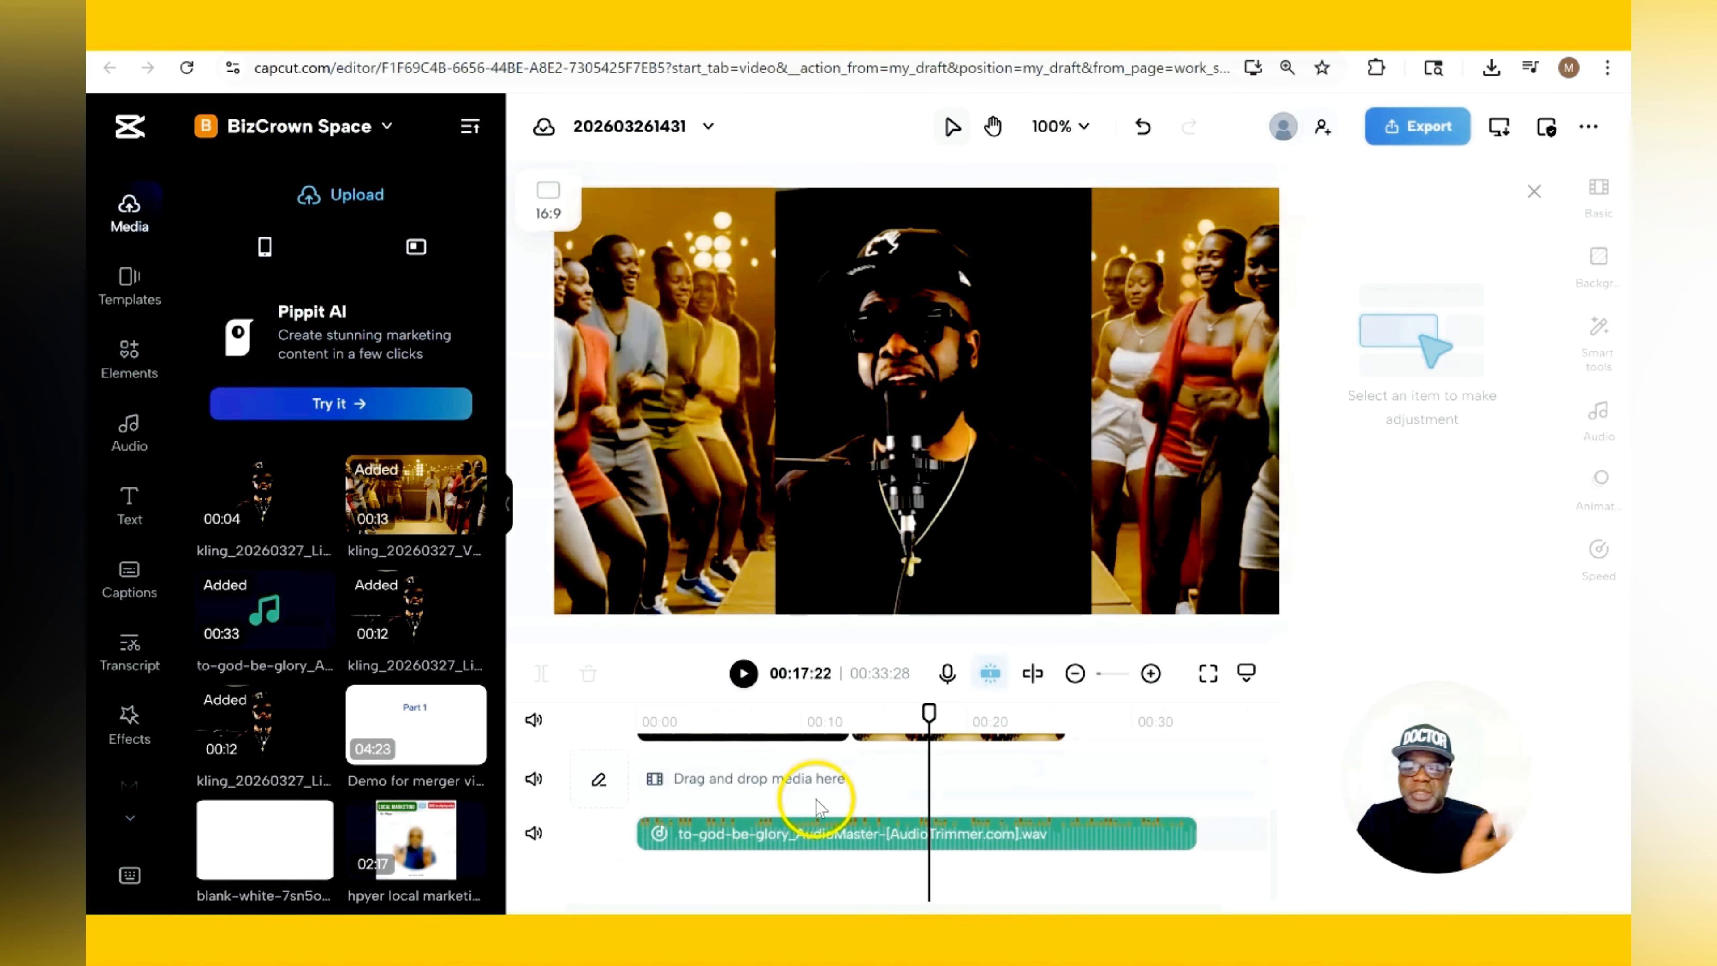
Shift the stacked lip-sync and crowd clips slightly to the right, leaving a small gap after the first clip, and check the composite
left_click(879, 843)
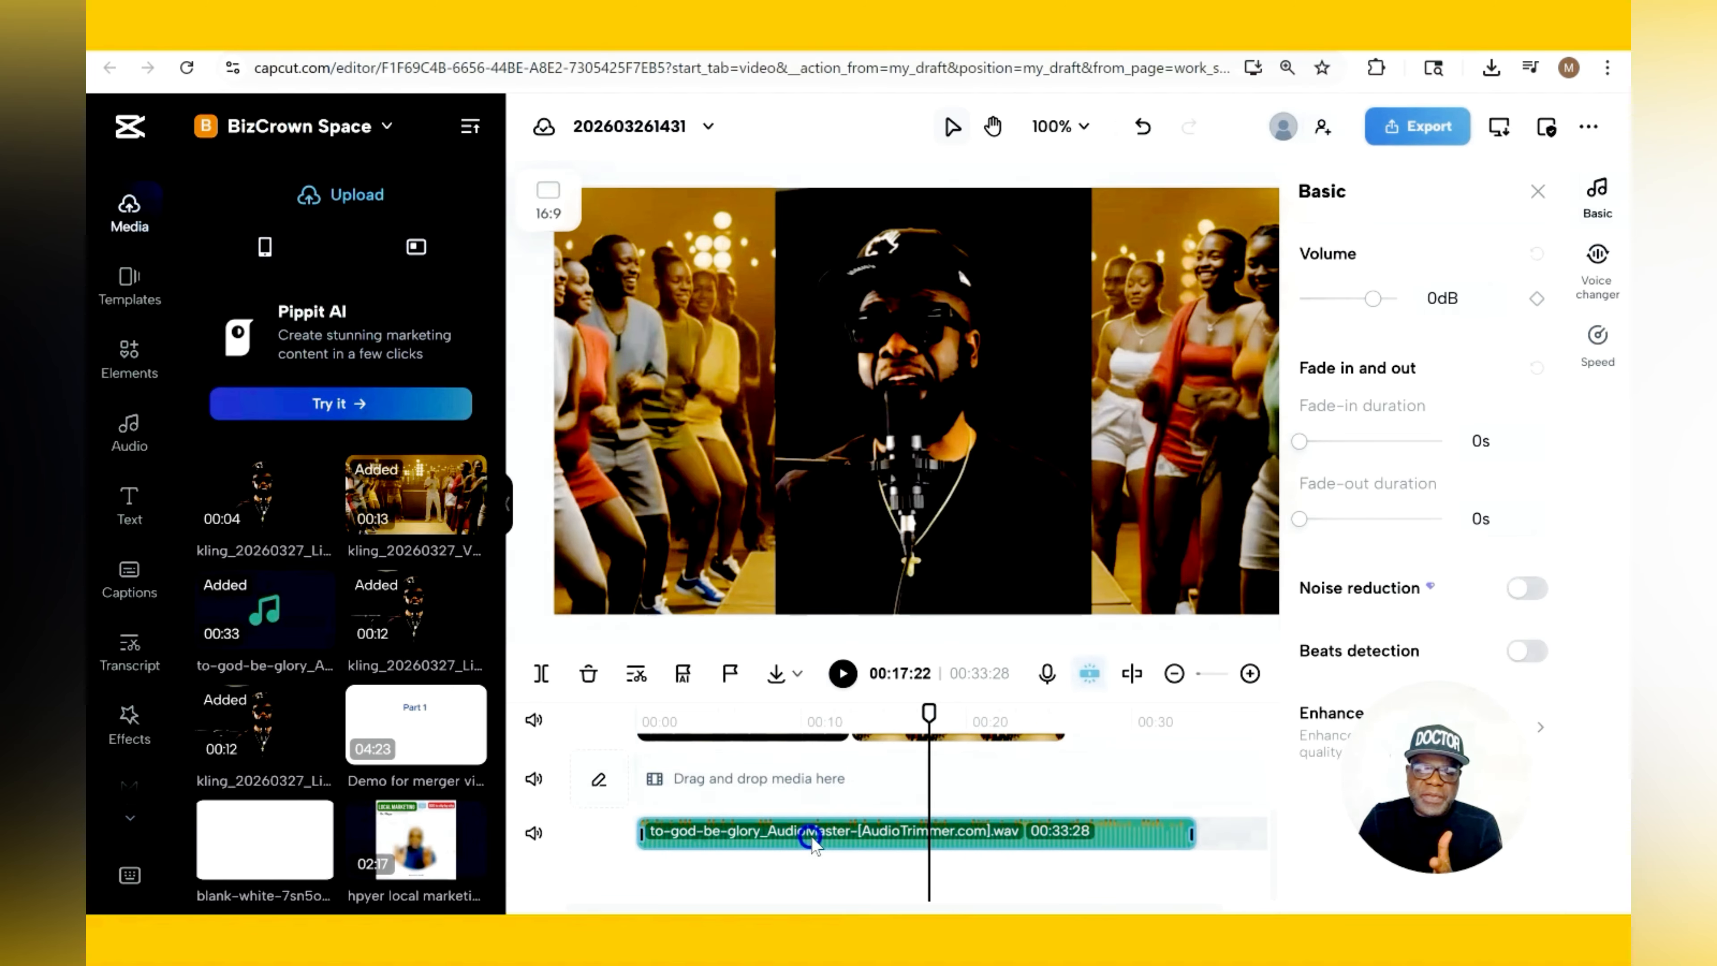
scroll(913, 818, "up", 3)
left_click(892, 854)
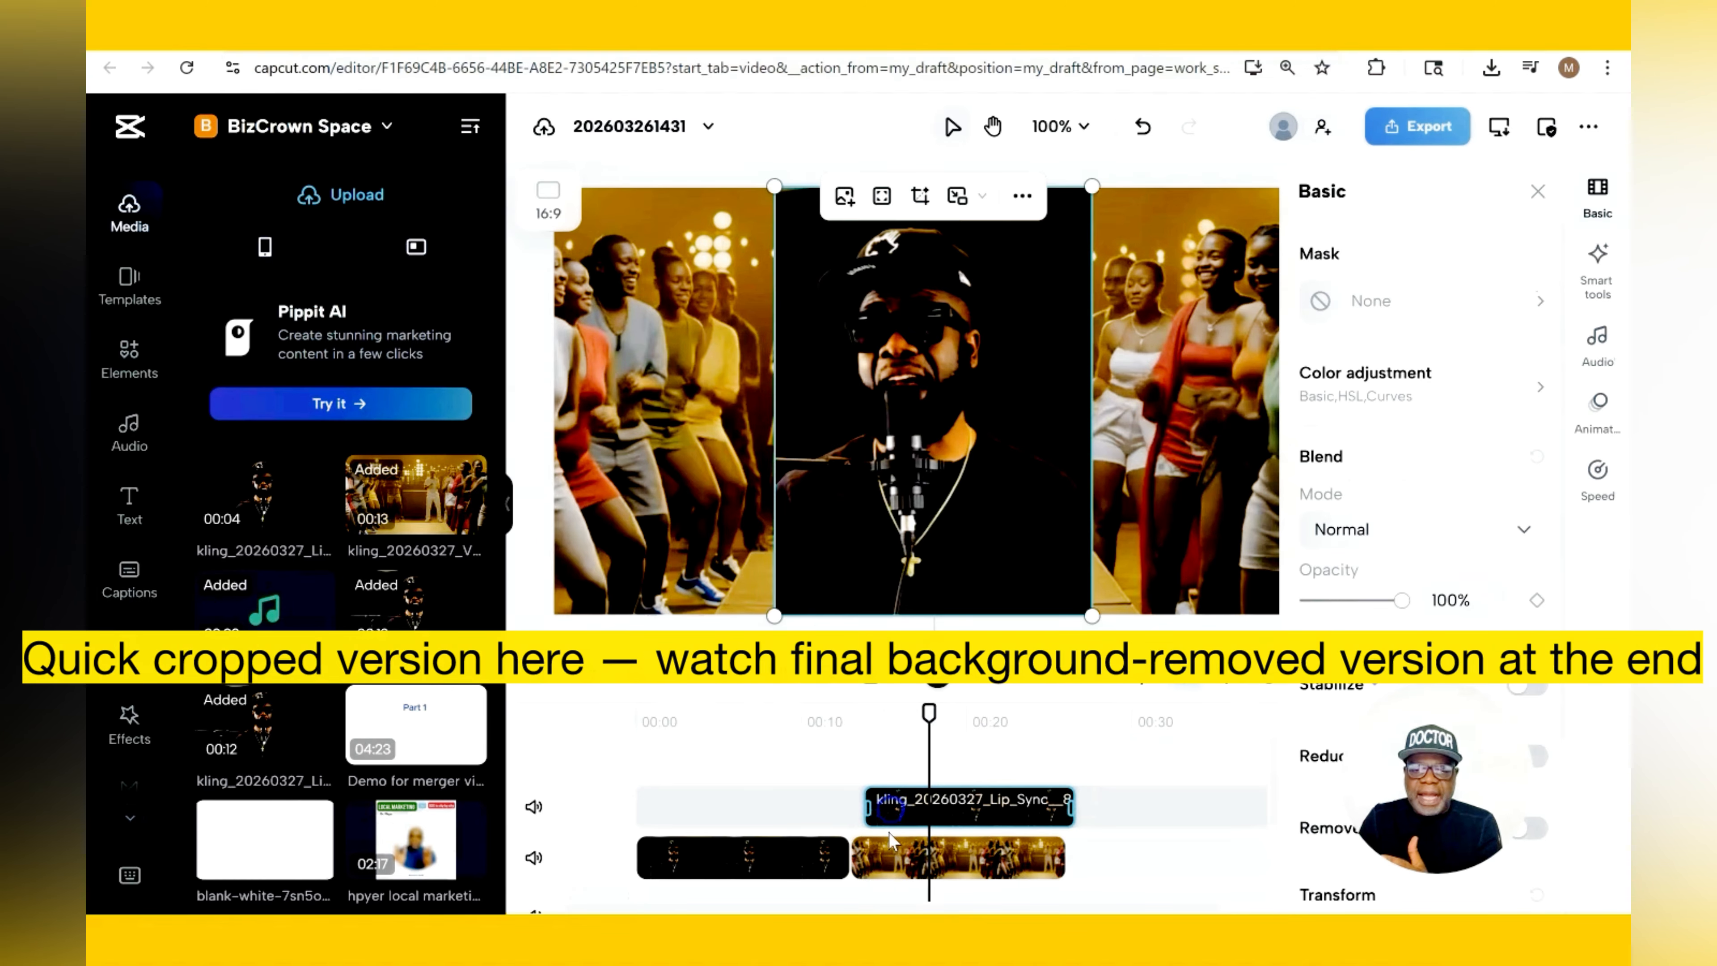
left_click(859, 723)
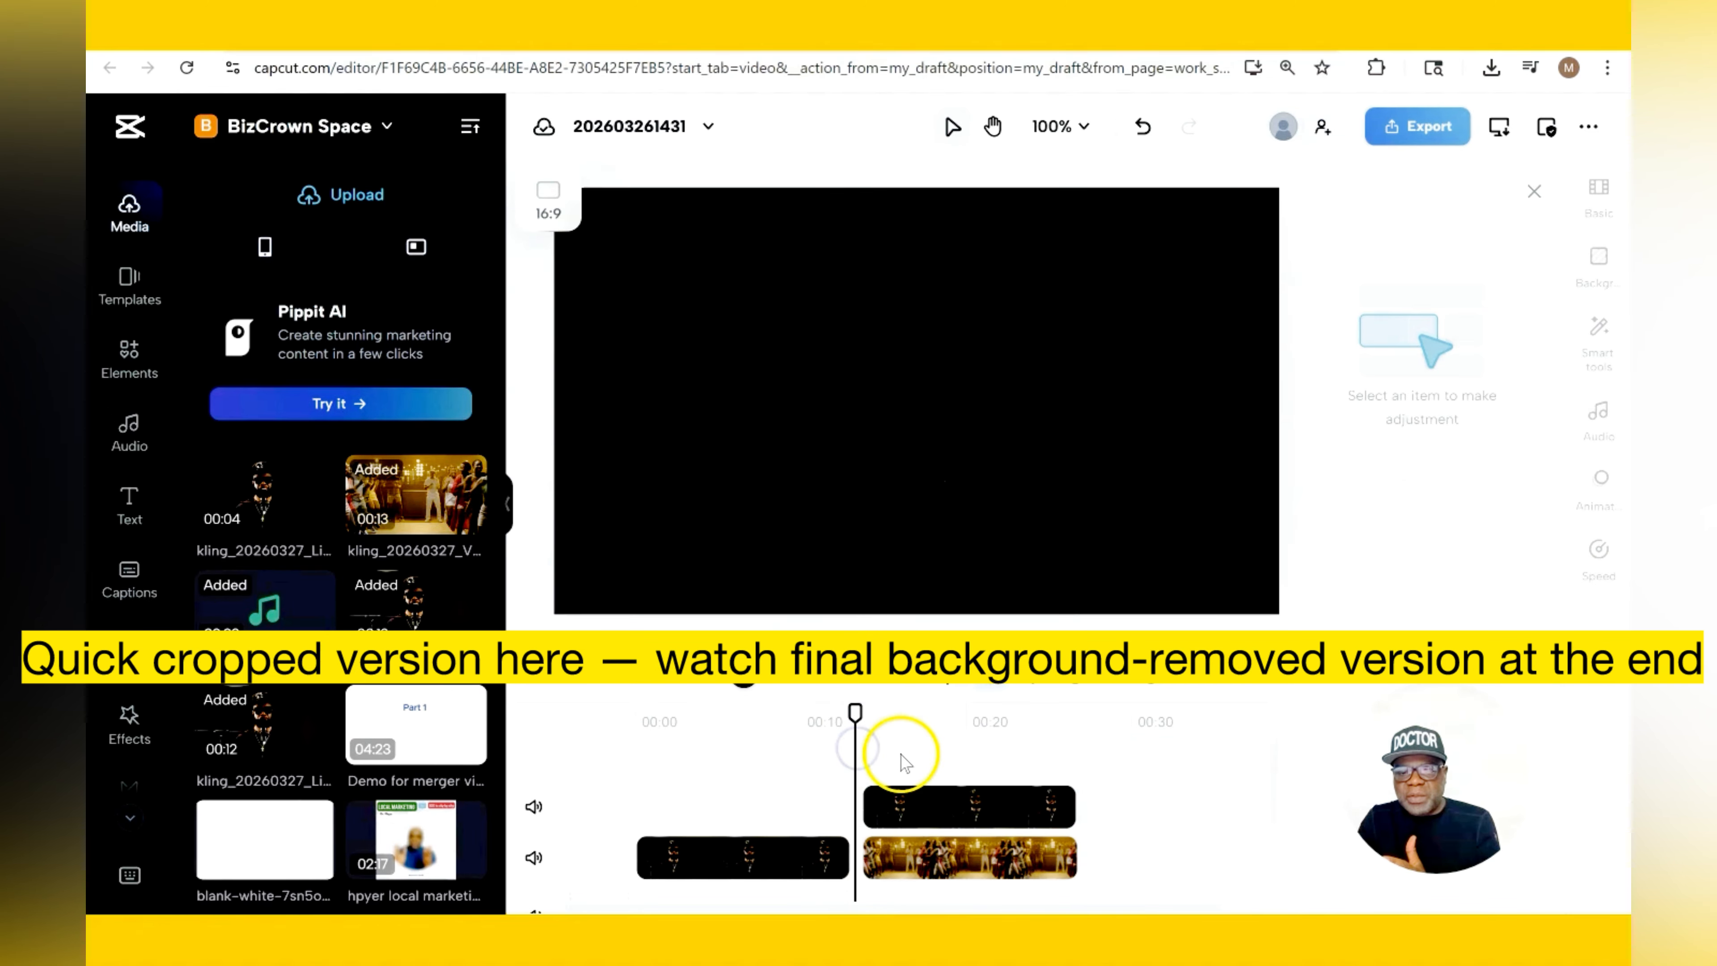
left_click(1066, 764)
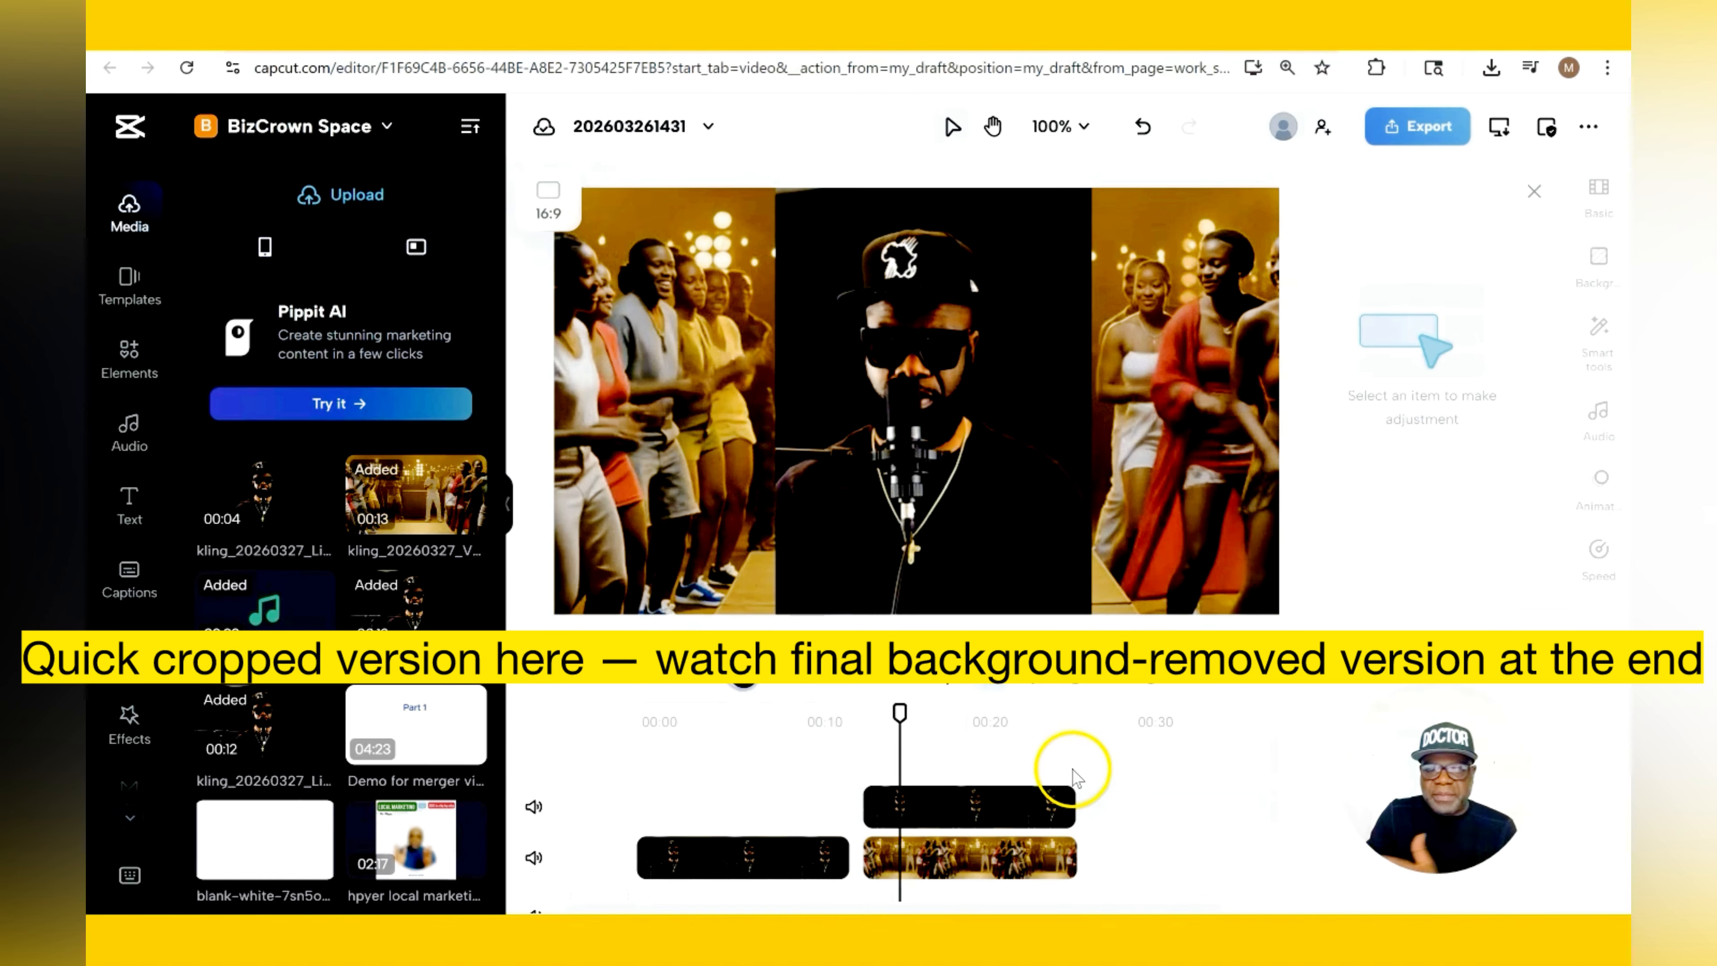